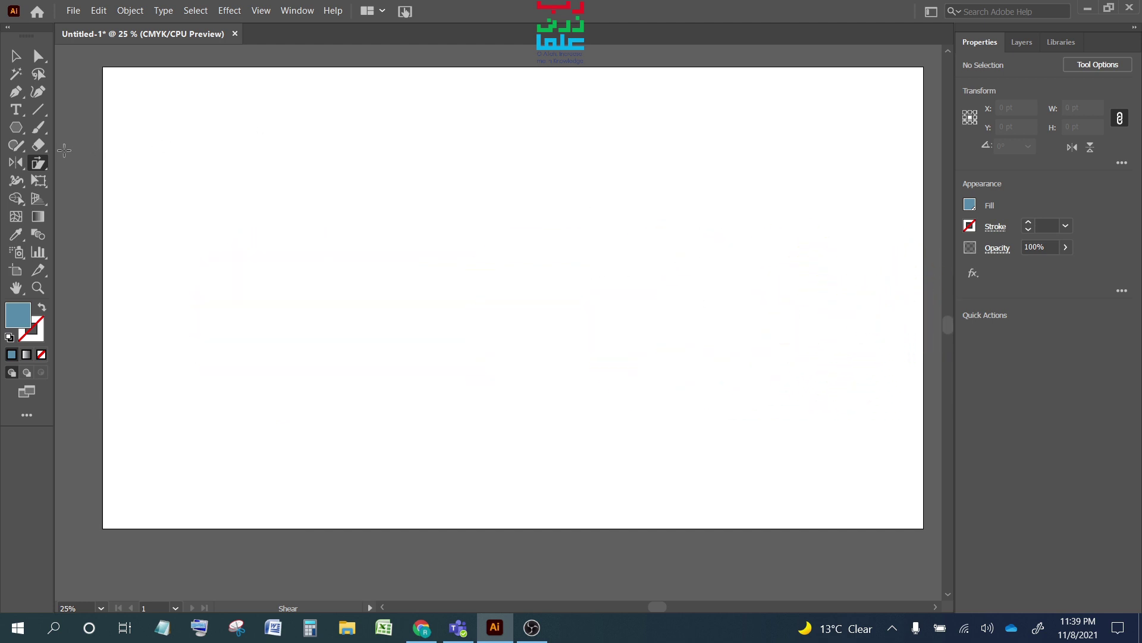
{"action": "left_click", "coordinate": [15, 56]}
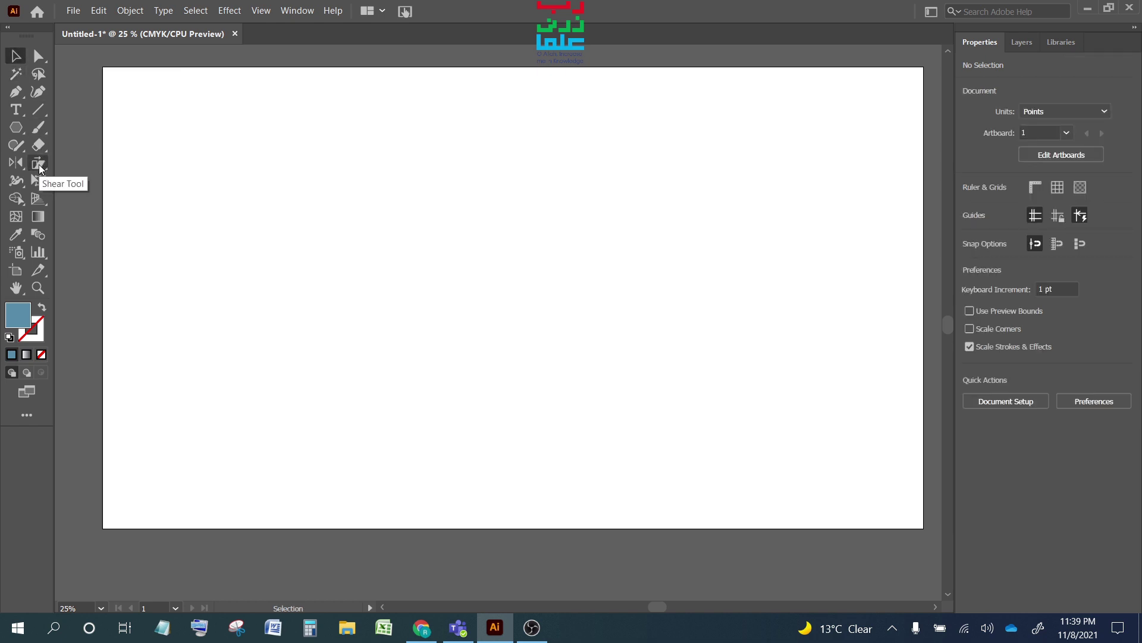
{"action": "left_click", "coordinate": [42, 169]}
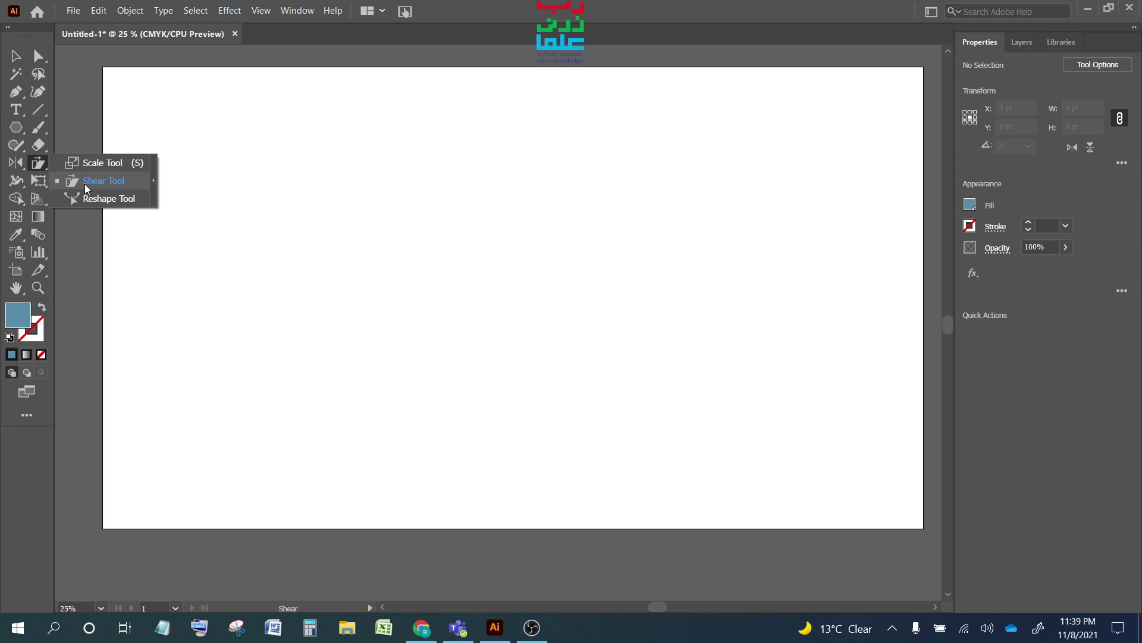
{"action": "left_click", "coordinate": [16, 162]}
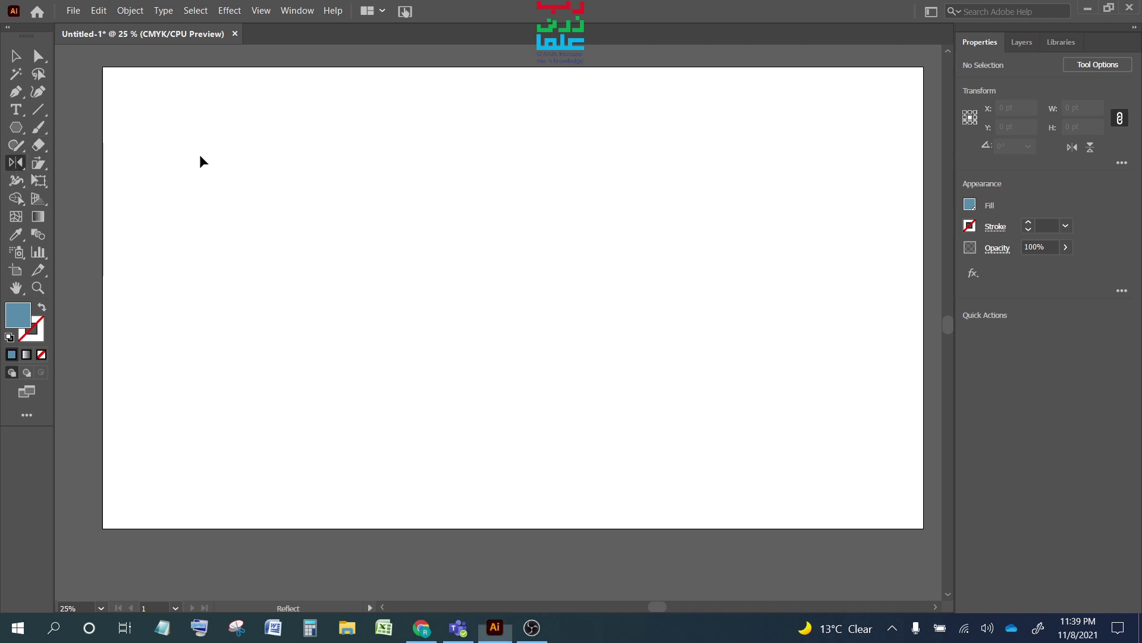
{"action": "left_click", "coordinate": [41, 164]}
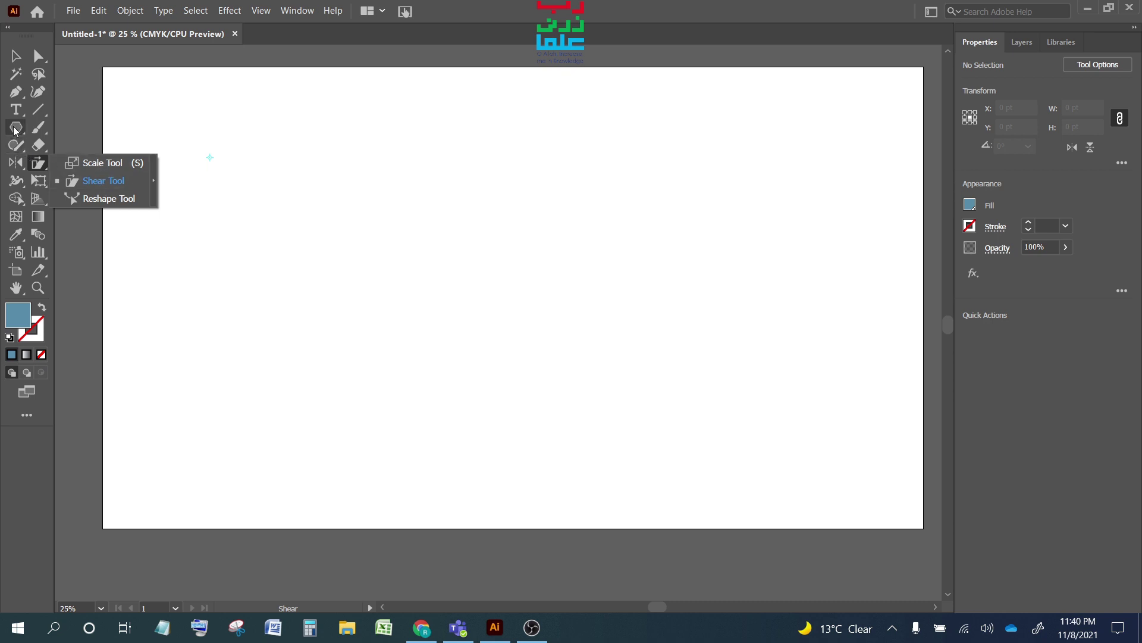
Draw a rectangle about 141 by 171 pt, then shear it by about -130° along an 8.9° axis around its lower-right corner
{"action": "left_click_drag", "start_coordinate": [16, 129], "coordinate": [72, 126]}
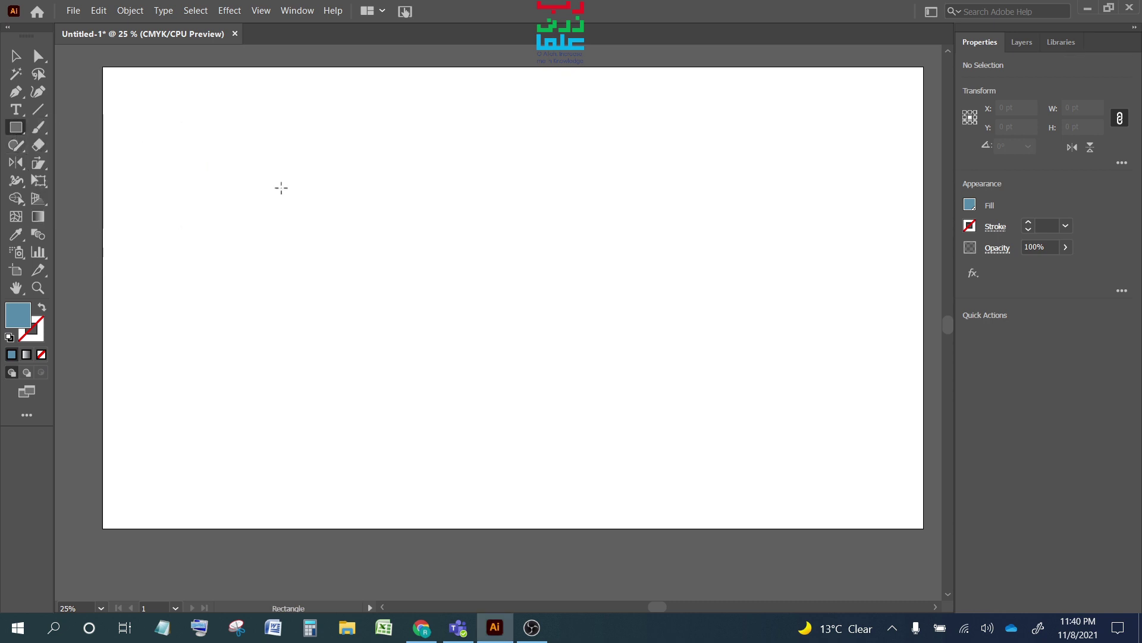
{"action": "left_click_drag", "start_coordinate": [303, 183], "coordinate": [364, 257]}
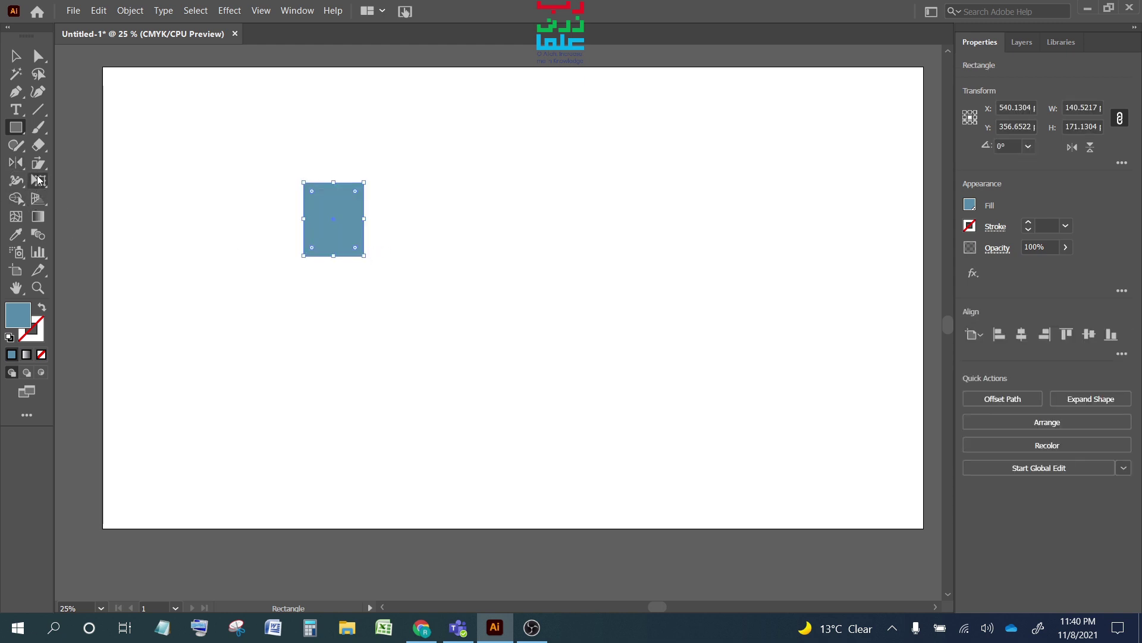
{"action": "left_click", "coordinate": [38, 165], "text": "alt"}
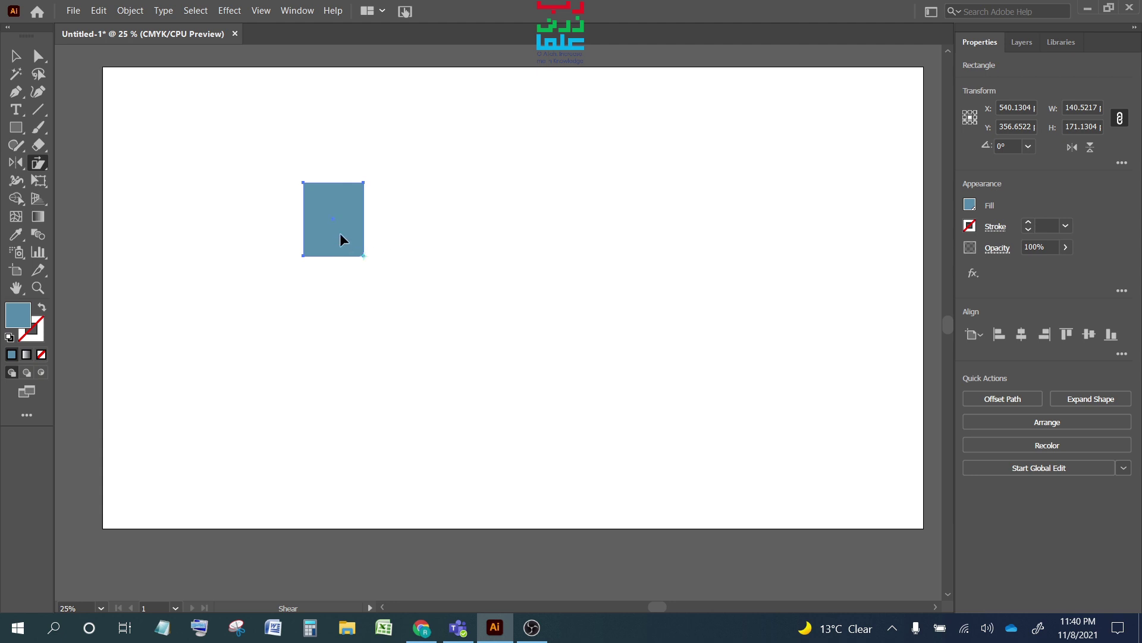
{"action": "left_click_drag", "start_coordinate": [334, 224], "coordinate": [377, 224]}
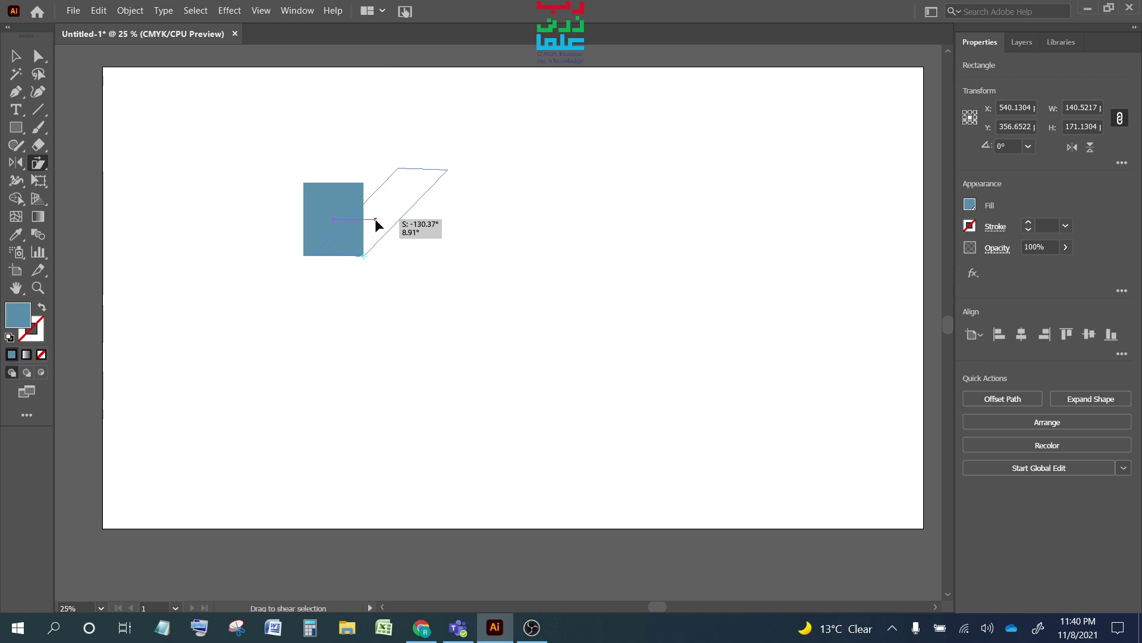
{"action": "left_click_drag", "start_coordinate": [376, 221], "coordinate": [376, 220]}
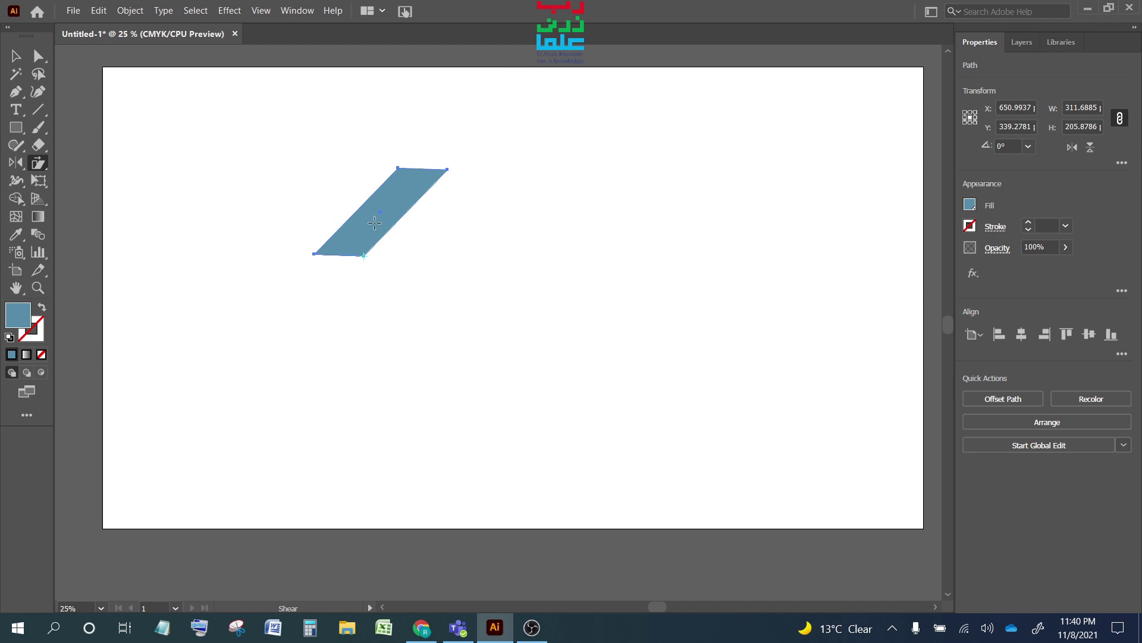
Open the numeric Shear settings with the shape's lower-right anchor as origin and set the axis angle to 0°
{"action": "left_click", "coordinate": [364, 256], "text": "alt"}
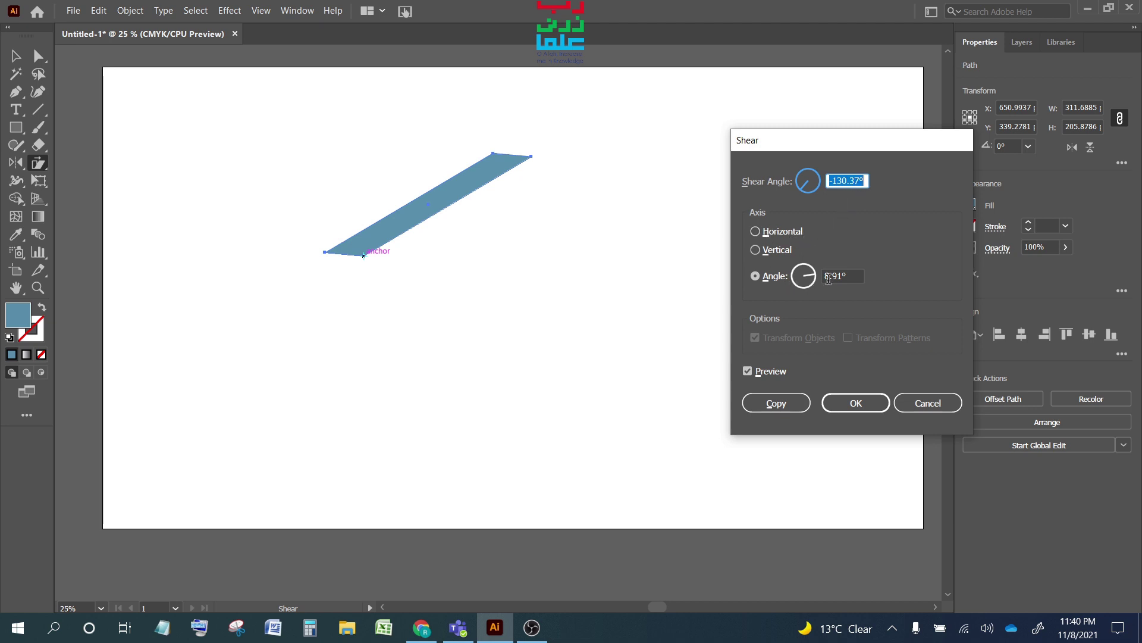
{"action": "left_click", "coordinate": [857, 276]}
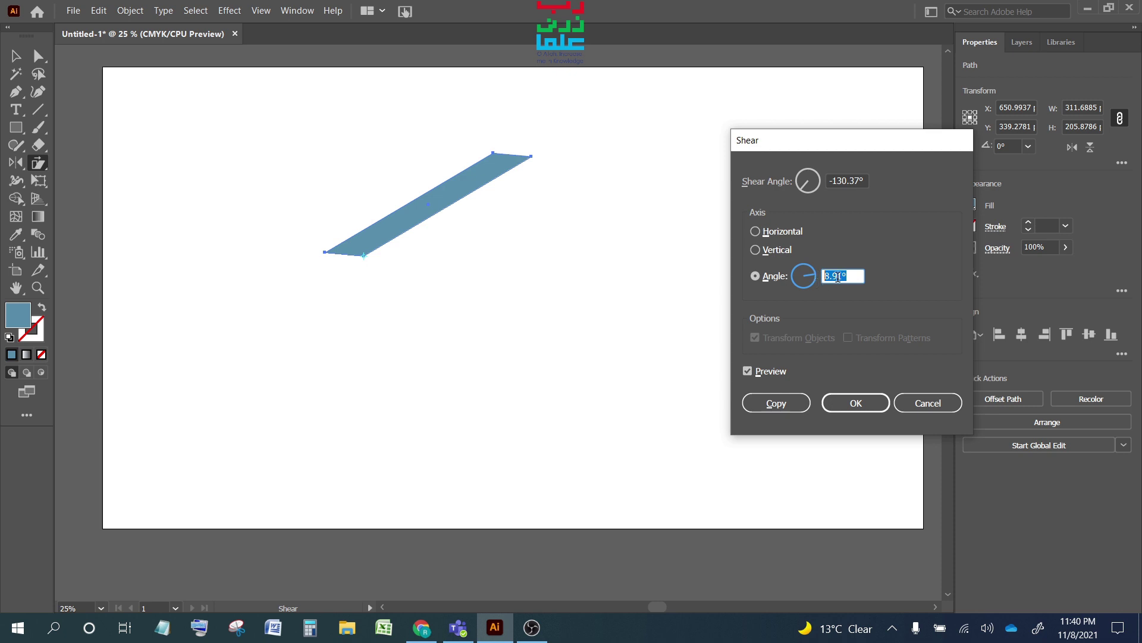
{"action": "type", "text": "0"}
Raise the shear angle to -109° to preview a stronger slant of the shape
{"action": "left_click", "coordinate": [801, 188]}
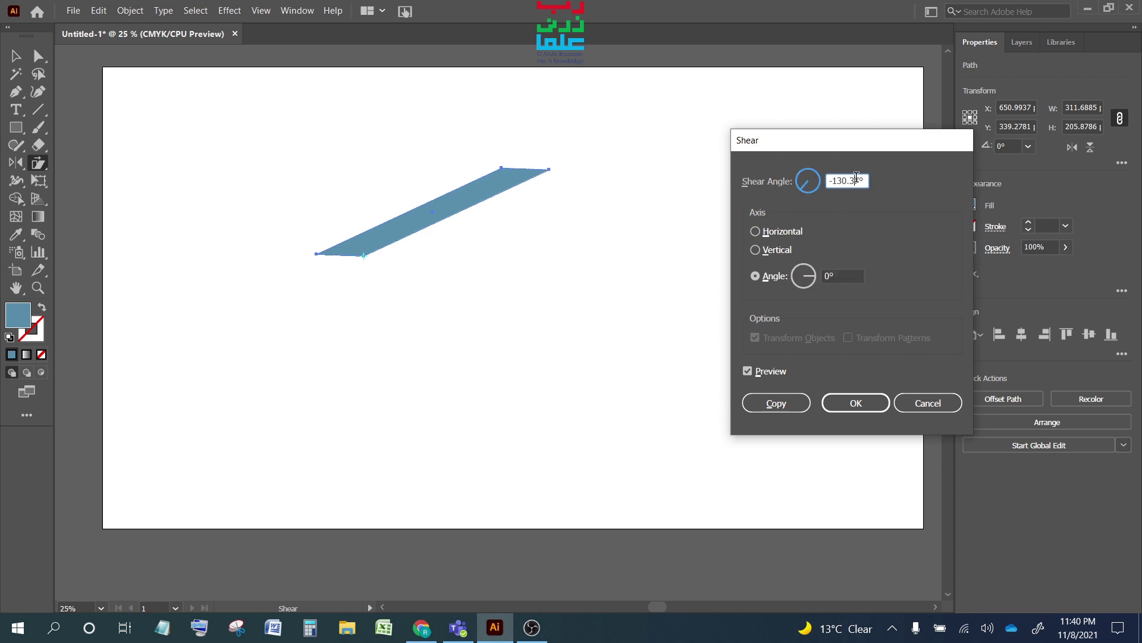
{"action": "key", "text": "Up"}
{"action": "key", "text": "Up"}
{"action": "key", "text": "Up"}
{"action": "key", "text": "Up"}
{"action": "key", "text": "Up"}
{"action": "key", "text": "Up"}
{"action": "key", "text": "Up"}
{"action": "key", "text": "Up"}
{"action": "key", "text": "Up"}
{"action": "key", "text": "Up"}
{"action": "key", "text": "Up"}
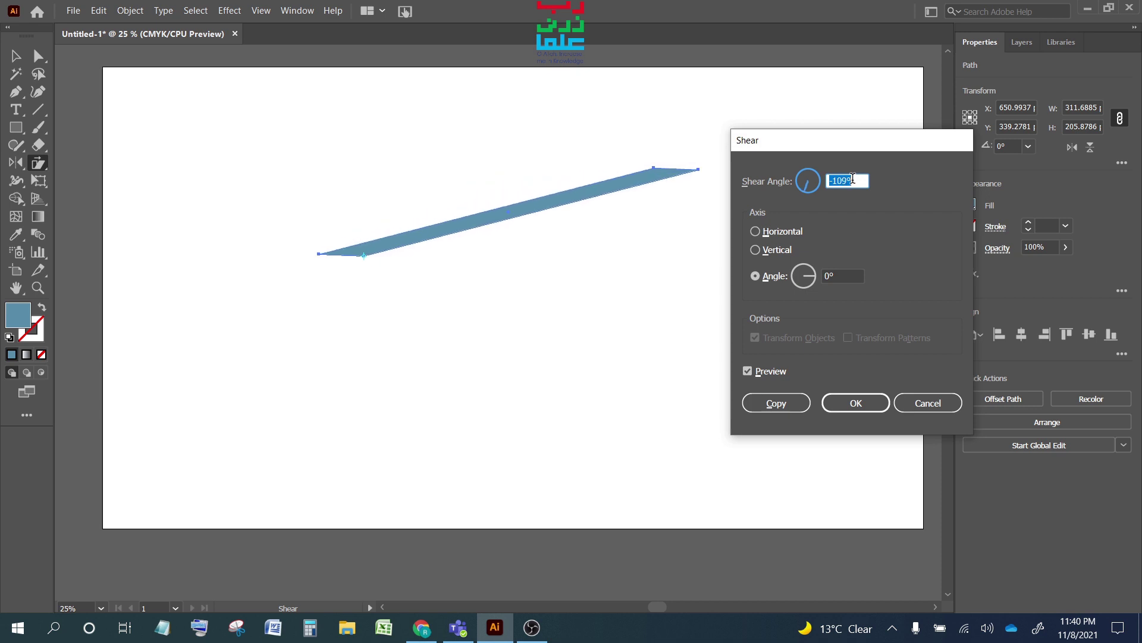
Lower the shear angle of the parallelogram gradually to -163°
{"action": "key", "text": "Down"}
{"action": "key", "text": "Down"}
{"action": "key", "text": "Down"}
{"action": "key", "text": "Down"}
{"action": "key", "text": "Down"}
{"action": "key", "text": "Down"}
{"action": "key", "text": "Down"}
{"action": "key", "text": "Down"}
{"action": "key", "text": "Down"}
{"action": "key", "text": "Down"}
{"action": "key", "text": "Down"}
{"action": "key", "text": "Down"}
{"action": "key", "text": "Down"}
{"action": "key", "text": "Down"}
{"action": "key", "text": "Down"}
{"action": "key", "text": "Down"}
{"action": "key", "text": "Down"}
{"action": "key", "text": "Down"}
{"action": "key", "text": "Down"}
{"action": "key", "text": "Down"}
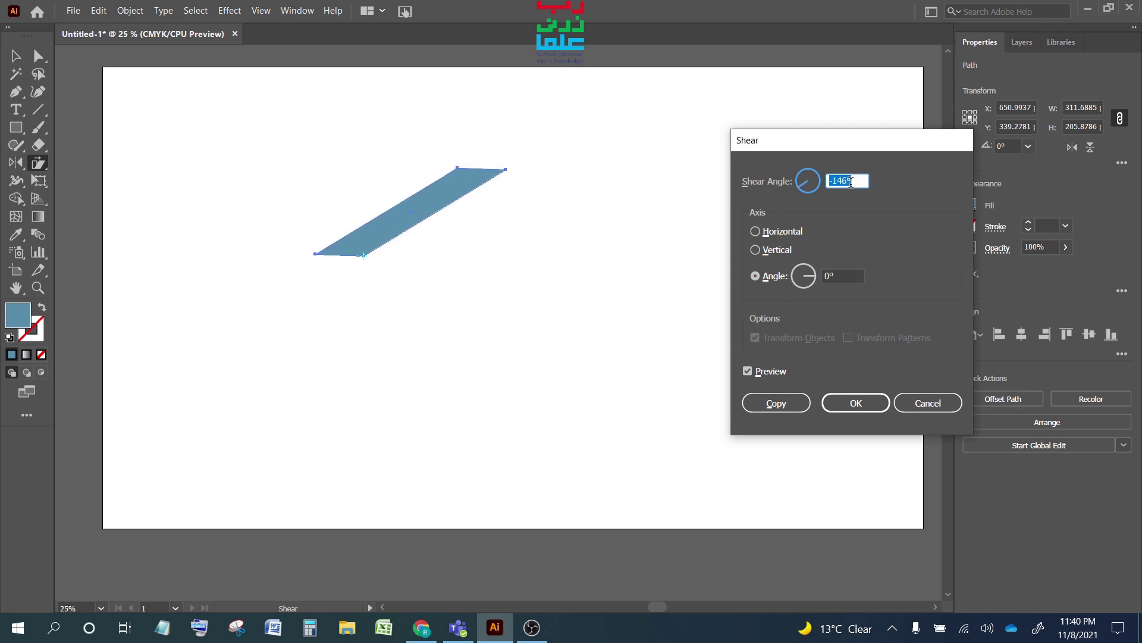
{"action": "key", "text": "Down"}
{"action": "key", "text": "Down"}
{"action": "key", "text": "Down"}
{"action": "key", "text": "Down"}
{"action": "key", "text": "Down"}
{"action": "key", "text": "Down"}
{"action": "key", "text": "Down"}
{"action": "key", "text": "Down"}
{"action": "key", "text": "Down"}
{"action": "key", "text": "Down"}
{"action": "key", "text": "Down"}
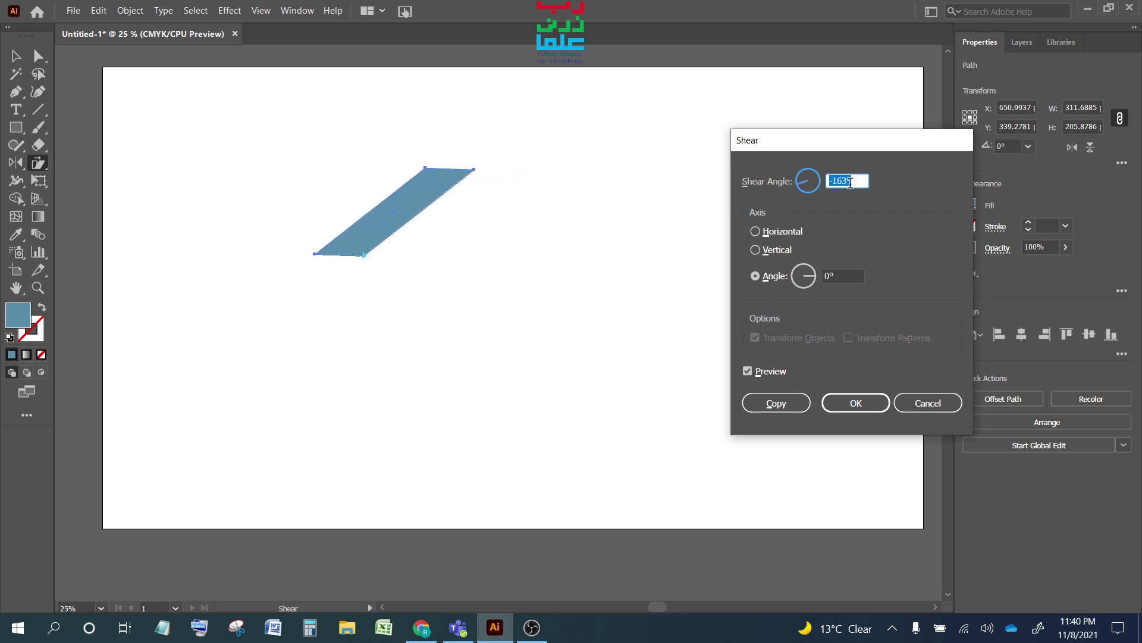
Preview the shear with the axis angle raised gradually to 65°, and reset the axis angle to 0°
{"action": "left_click", "coordinate": [843, 277]}
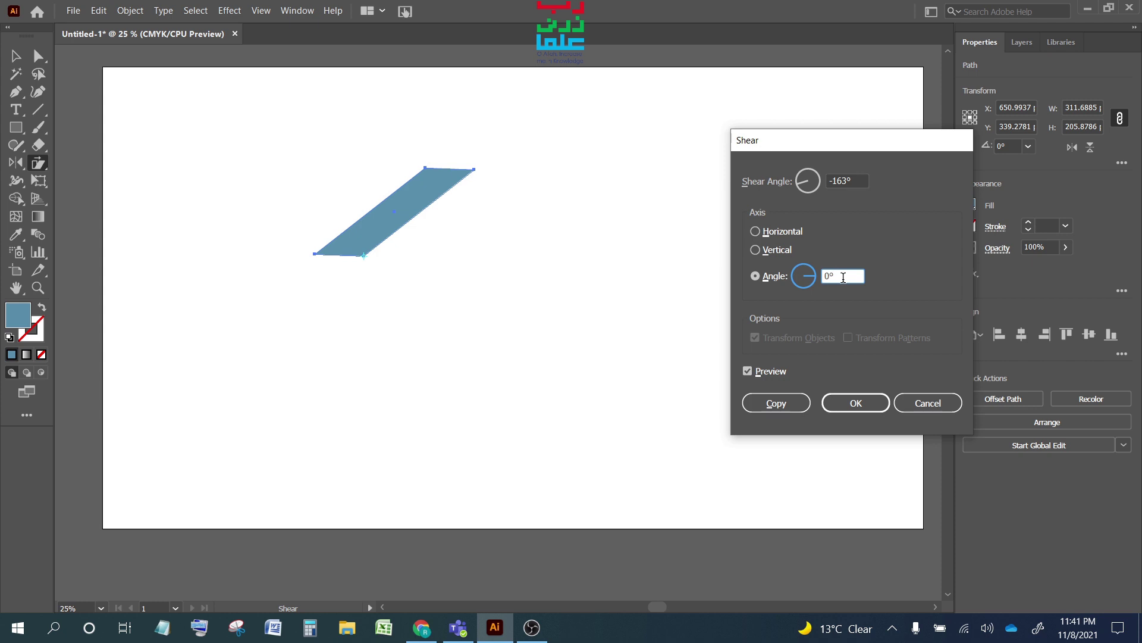
{"action": "key", "text": "Up"}
{"action": "key", "text": "Up"}
{"action": "key", "text": "Up"}
{"action": "key", "text": "Up"}
{"action": "key", "text": "Up"}
{"action": "key", "text": "Up"}
{"action": "key", "text": "Up"}
{"action": "key", "text": "Up"}
{"action": "key", "text": "Up"}
{"action": "key", "text": "Up"}
{"action": "key", "text": "Up"}
{"action": "key", "text": "Up"}
{"action": "key", "text": "Up"}
{"action": "key", "text": "Up"}
{"action": "key", "text": "Up"}
{"action": "key", "text": "Up"}
{"action": "key", "text": "Up"}
{"action": "key", "text": "Up"}
{"action": "key", "text": "Up"}
{"action": "key", "text": "Up"}
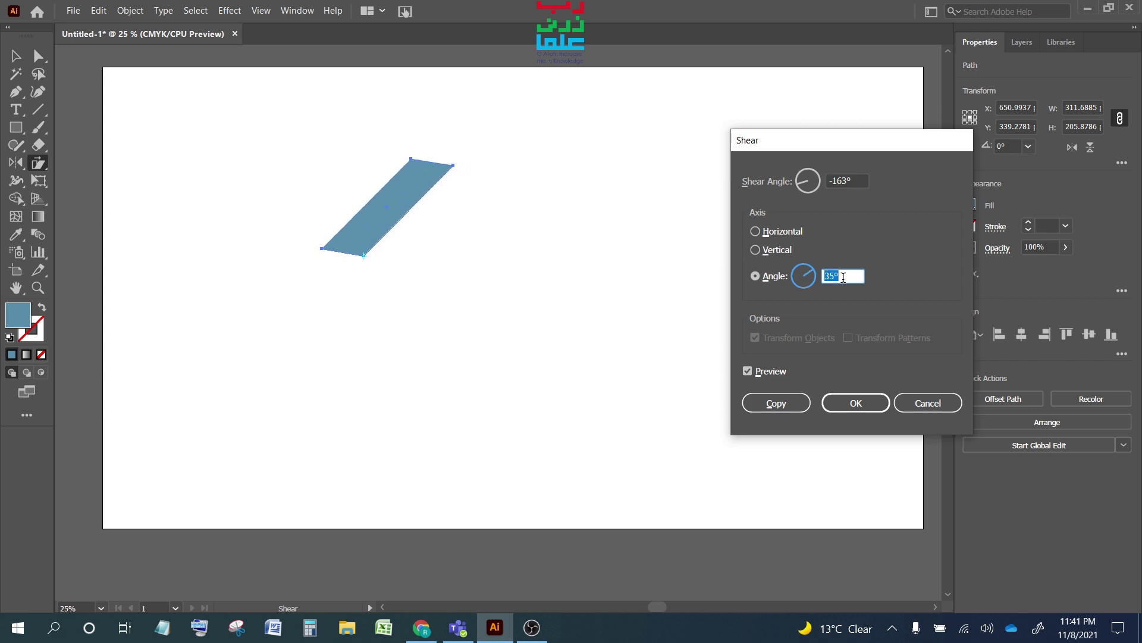
{"action": "key", "text": "Up"}
{"action": "key", "text": "Up"}
{"action": "key", "text": "Up"}
{"action": "key", "text": "Up"}
{"action": "key", "text": "Up"}
{"action": "key", "text": "Up"}
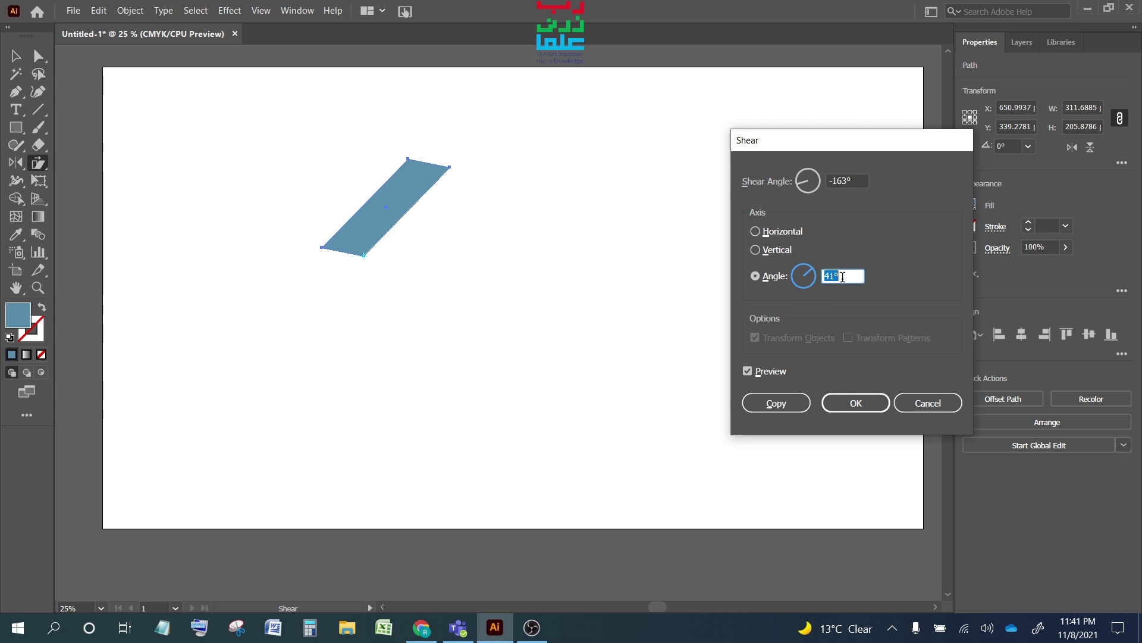
{"action": "key", "text": "Up"}
{"action": "key", "text": "Up"}
{"action": "key", "text": "Up"}
{"action": "key", "text": "Up"}
{"action": "key", "text": "Up"}
{"action": "key", "text": "Up"}
{"action": "key", "text": "Up"}
{"action": "key", "text": "Up"}
{"action": "key", "text": "Up"}
{"action": "key", "text": "Up"}
{"action": "key", "text": "Up"}
{"action": "key", "text": "Up"}
{"action": "key", "text": "Up"}
{"action": "key", "text": "Up"}
{"action": "key", "text": "Up"}
{"action": "key", "text": "Up"}
{"action": "key", "text": "Up"}
{"action": "key", "text": "Up"}
{"action": "key", "text": "Up"}
{"action": "key", "text": "Up"}
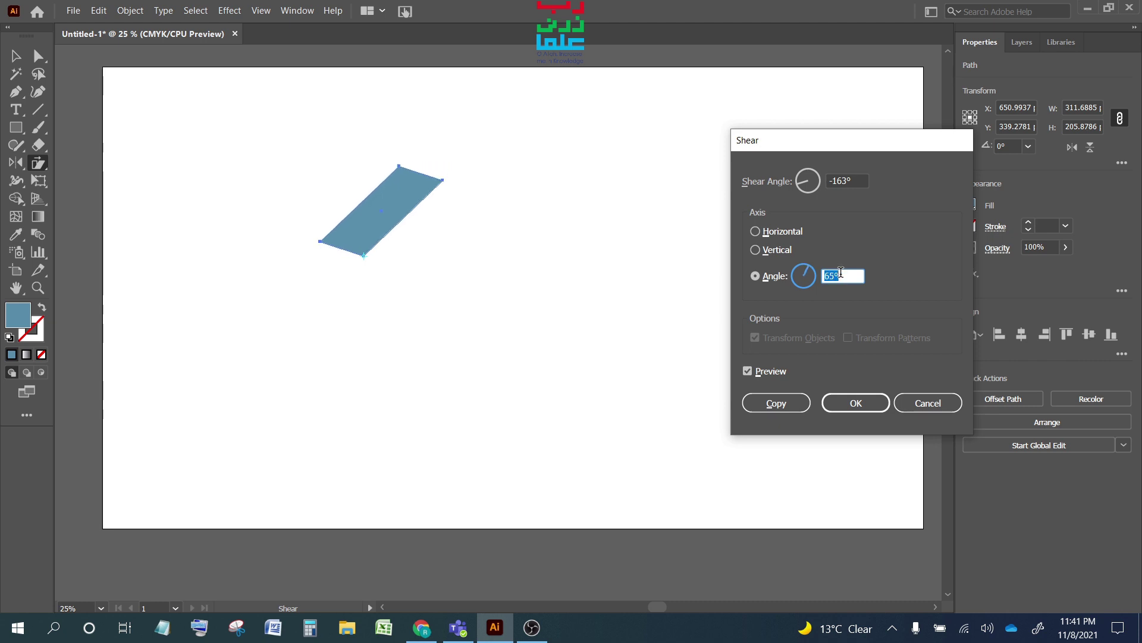
{"action": "type", "text": "0"}
Raise the shear angle gradually to -154° with the axis angle kept at 0°
{"action": "left_click", "coordinate": [857, 179]}
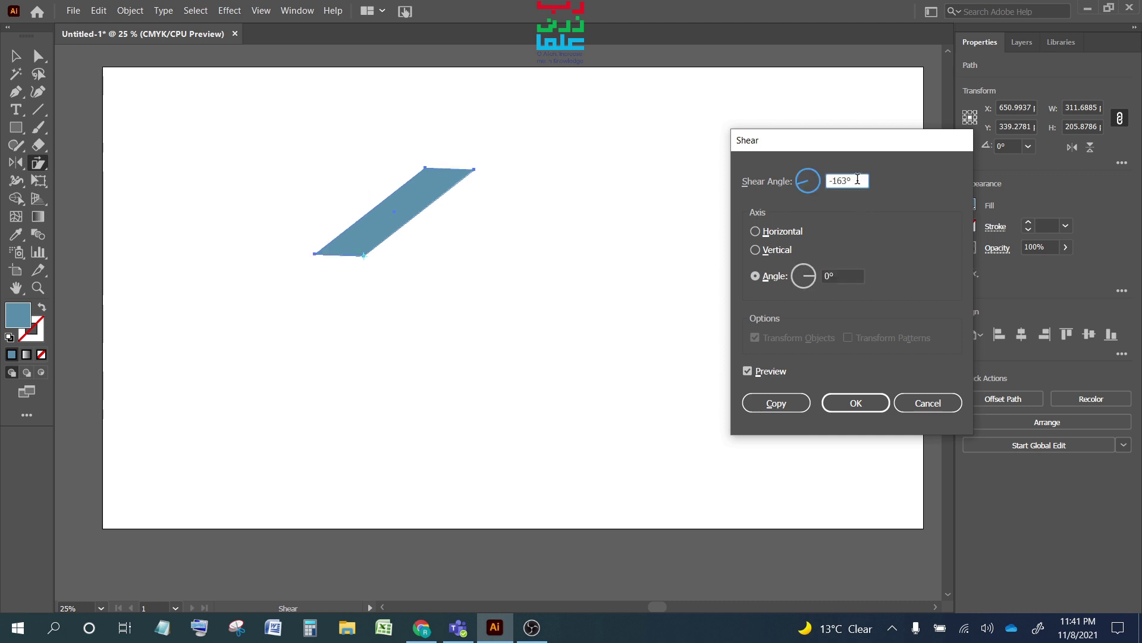
{"action": "key", "text": "Up"}
{"action": "key", "text": "Up"}
{"action": "key", "text": "Up"}
{"action": "key", "text": "Up"}
{"action": "key", "text": "Up"}
{"action": "key", "text": "Up"}
{"action": "key", "text": "Up"}
{"action": "key", "text": "Up"}
{"action": "key", "text": "Up"}
{"action": "key", "text": "Up"}
{"action": "key", "text": "Up"}
{"action": "key", "text": "Up"}
{"action": "key", "text": "Up"}
{"action": "key", "text": "Up"}
{"action": "key", "text": "Up"}
{"action": "key", "text": "Up"}
{"action": "key", "text": "Up"}
{"action": "key", "text": "Up"}
{"action": "key", "text": "Up"}
{"action": "key", "text": "Up"}
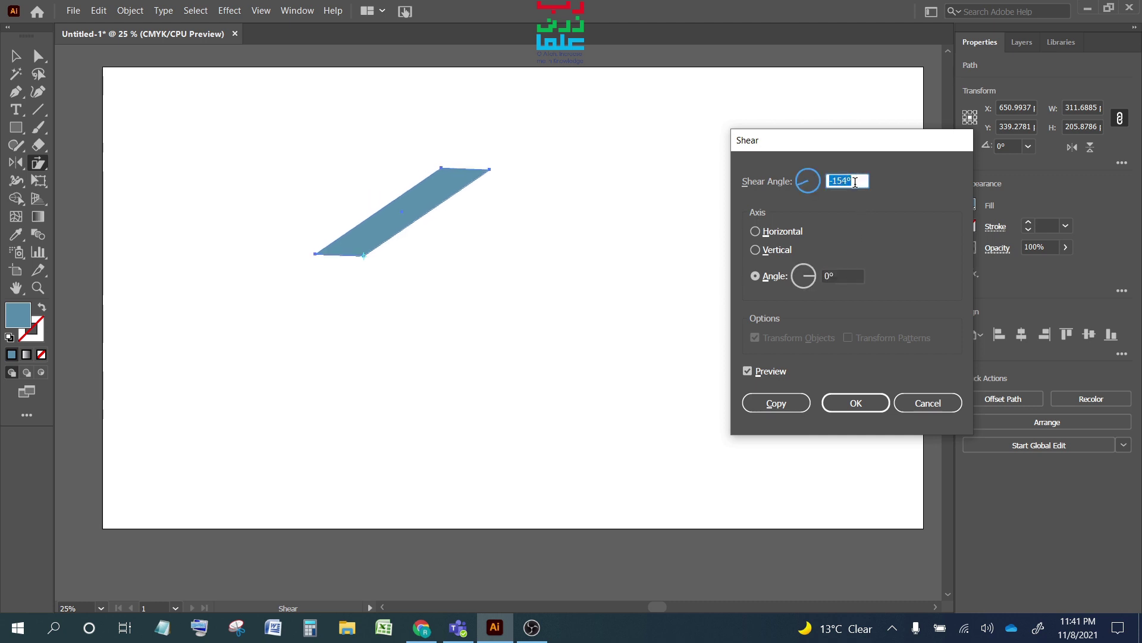
Lower the shear angle gradually to -168° in the previewed shape's Shear settings
{"action": "key", "text": "Down"}
{"action": "key", "text": "Down"}
{"action": "key", "text": "Down"}
{"action": "key", "text": "Down"}
{"action": "key", "text": "Down"}
{"action": "key", "text": "Down"}
{"action": "key", "text": "Down"}
{"action": "key", "text": "Down"}
{"action": "key", "text": "Down"}
{"action": "key", "text": "Down"}
{"action": "key", "text": "Down"}
{"action": "key", "text": "Down"}
{"action": "key", "text": "Down"}
{"action": "key", "text": "Down"}
{"action": "key", "text": "Down"}
{"action": "key", "text": "Down"}
{"action": "key", "text": "Down"}
{"action": "key", "text": "Down"}
{"action": "key", "text": "Down"}
{"action": "key", "text": "Down"}
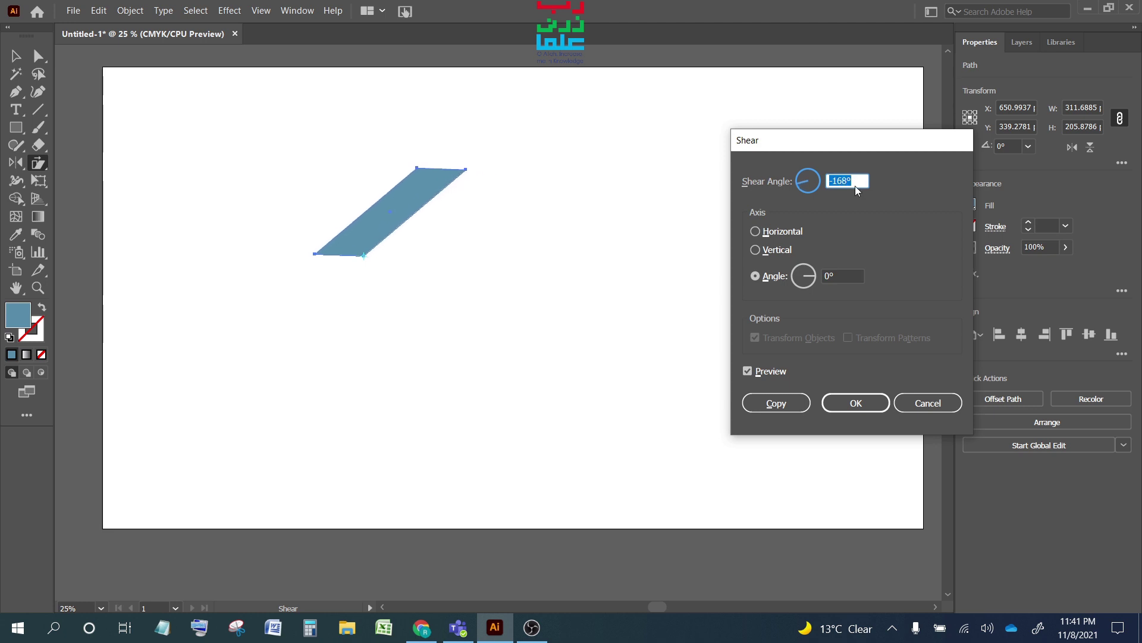
Lower the shear angle gradually to -208° with the axis angle at 0° and create a sheared copy of the parallelogram
{"action": "key", "text": "Down"}
{"action": "key", "text": "Down"}
{"action": "key", "text": "Down"}
{"action": "key", "text": "Down"}
{"action": "key", "text": "Down"}
{"action": "key", "text": "Down"}
{"action": "key", "text": "Down"}
{"action": "key", "text": "Down"}
{"action": "key", "text": "Down"}
{"action": "key", "text": "Down"}
{"action": "key", "text": "Down"}
{"action": "key", "text": "Down"}
{"action": "key", "text": "Down"}
{"action": "key", "text": "Down"}
{"action": "key", "text": "Down"}
{"action": "key", "text": "Down"}
{"action": "key", "text": "Down"}
{"action": "key", "text": "Down"}
{"action": "key", "text": "Down"}
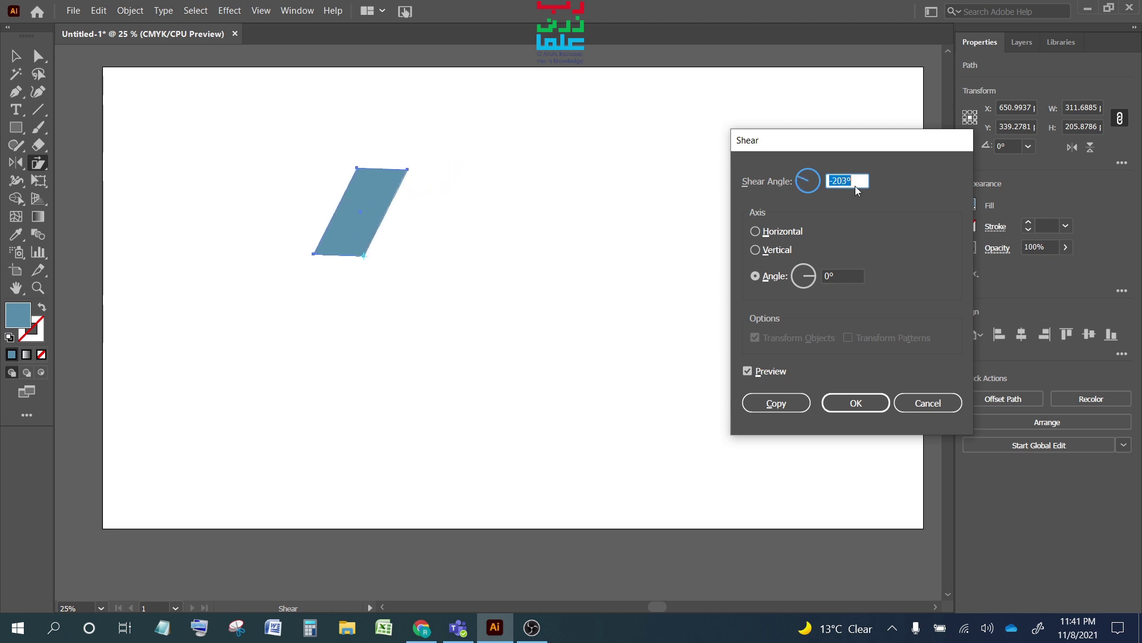
{"action": "left_click", "coordinate": [775, 403]}
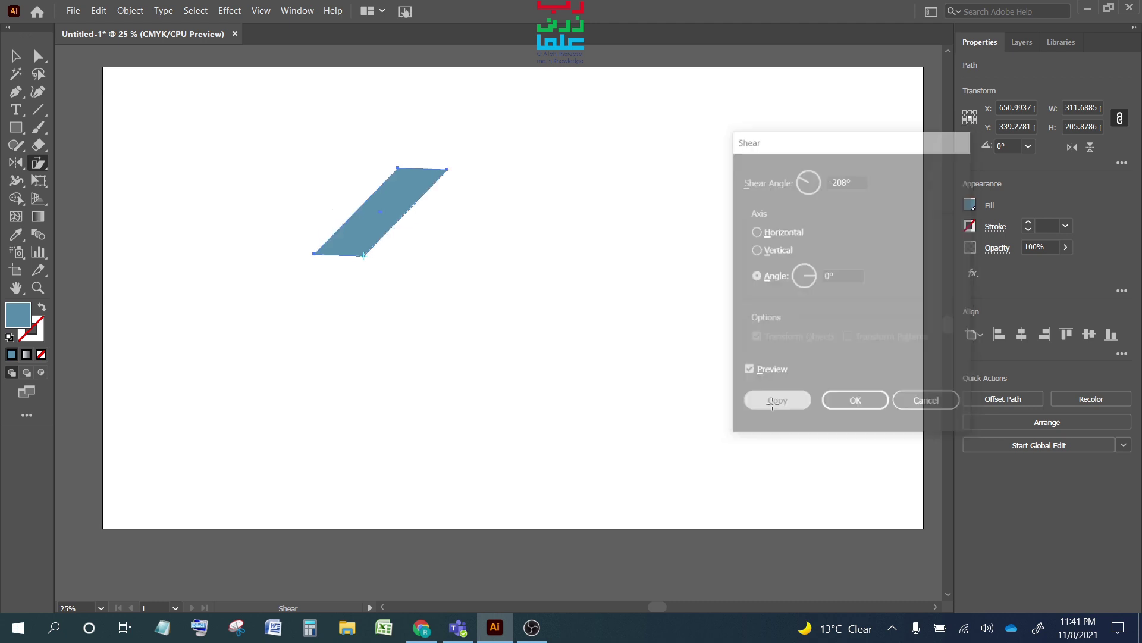
Repeat the sheared-copy transformation until six overlapping parallelograms fan out towards the left from the shared base
{"action": "key", "text": "ctrl+d"}
{"action": "key", "text": "ctrl+d"}
{"action": "key", "text": "ctrl+d"}
{"action": "key", "text": "ctrl+d"}
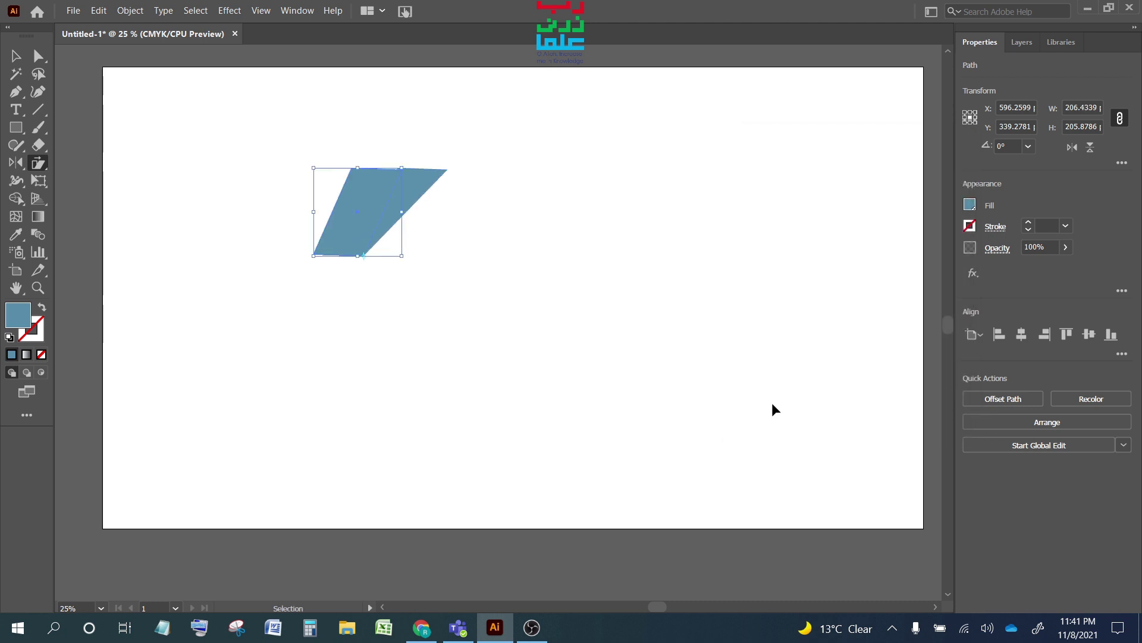
{"action": "key", "text": "ctrl+d"}
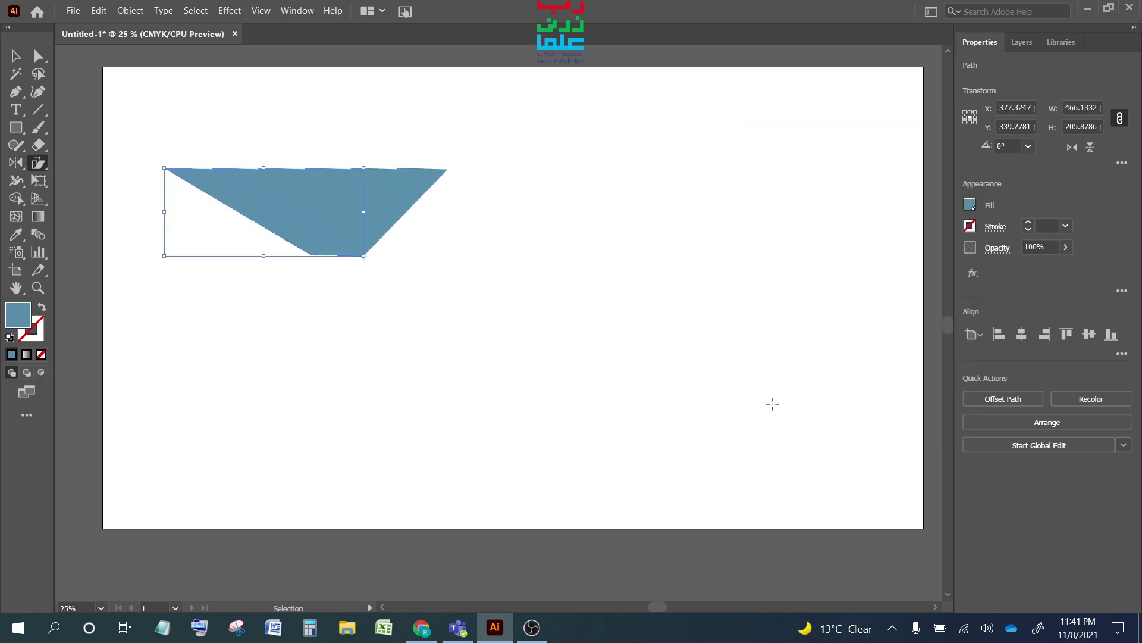
{"action": "key", "text": "v"}
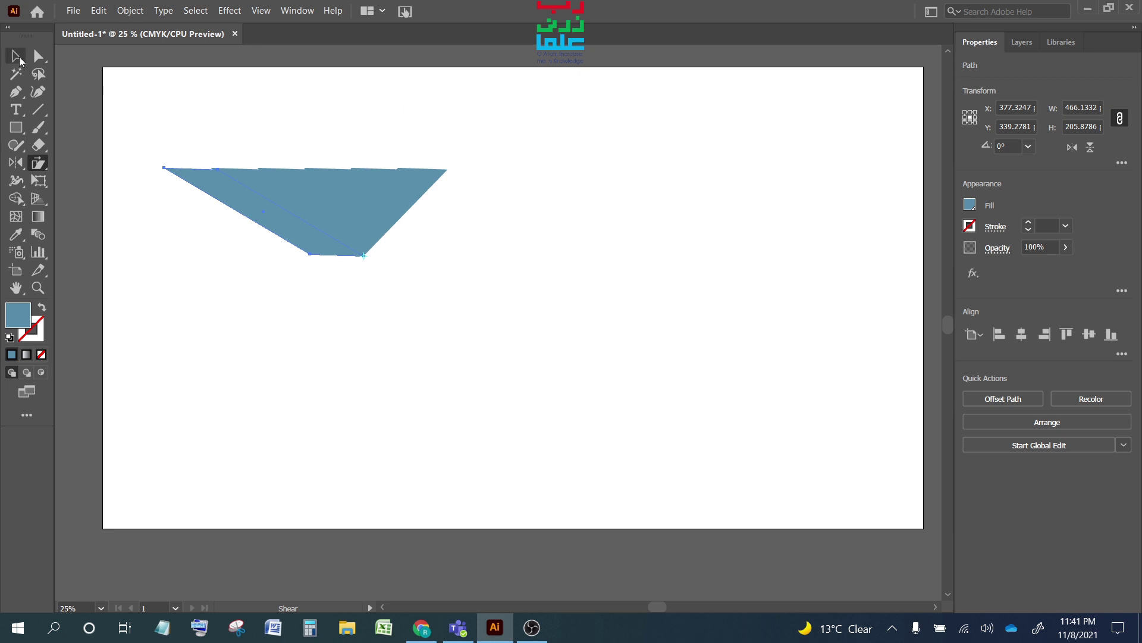
Show the Swatches and fill the rightmost parallelogram of the fan with the red PANTONE 8903 C swatch
{"action": "left_click", "coordinate": [413, 295]}
{"action": "left_click", "coordinate": [417, 182]}
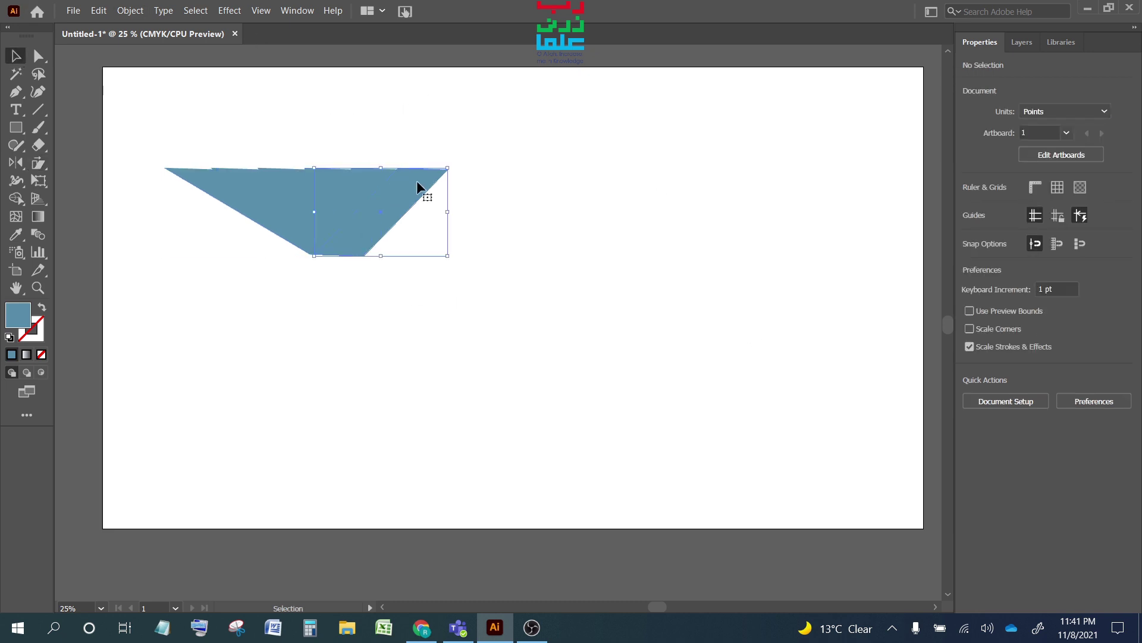
{"action": "left_click", "coordinate": [298, 11]}
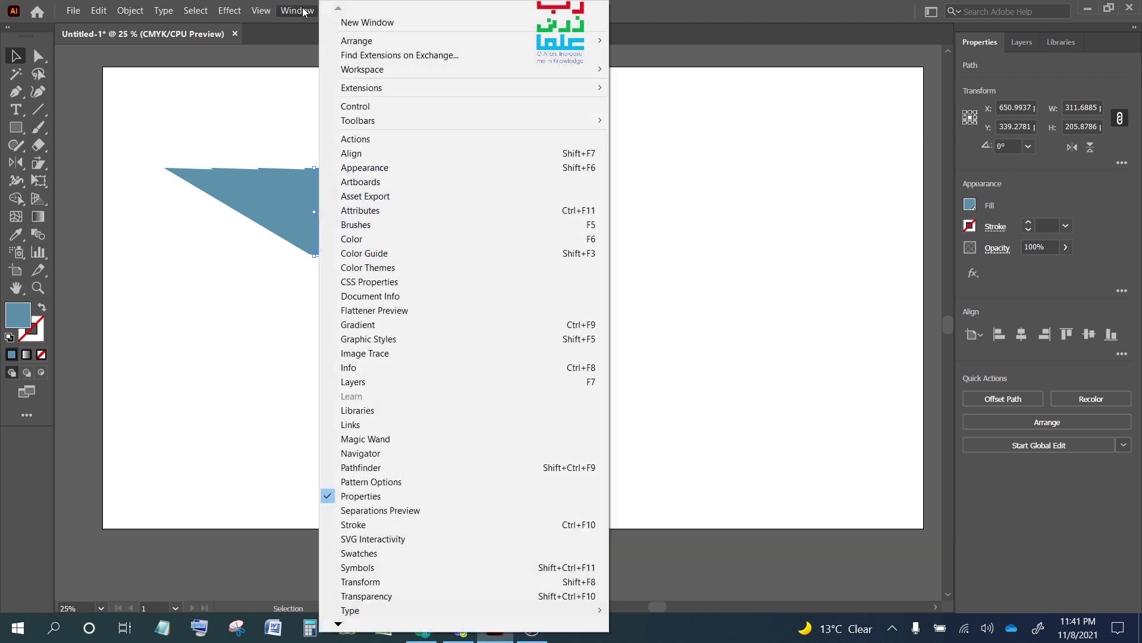
{"action": "left_click", "coordinate": [381, 554]}
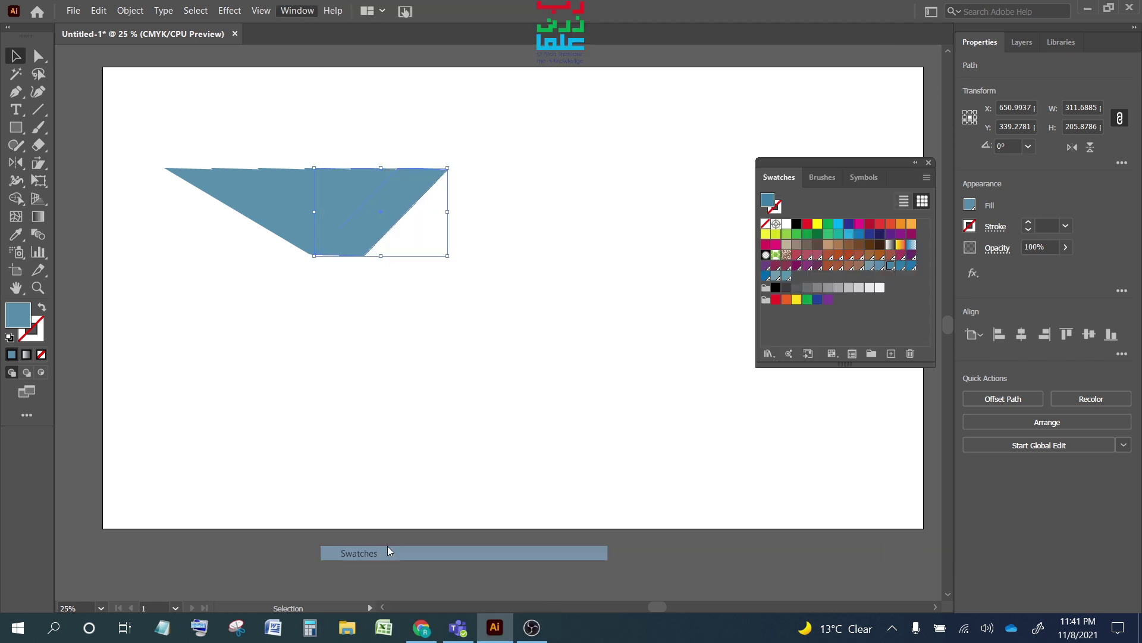
{"action": "left_click", "coordinate": [796, 254]}
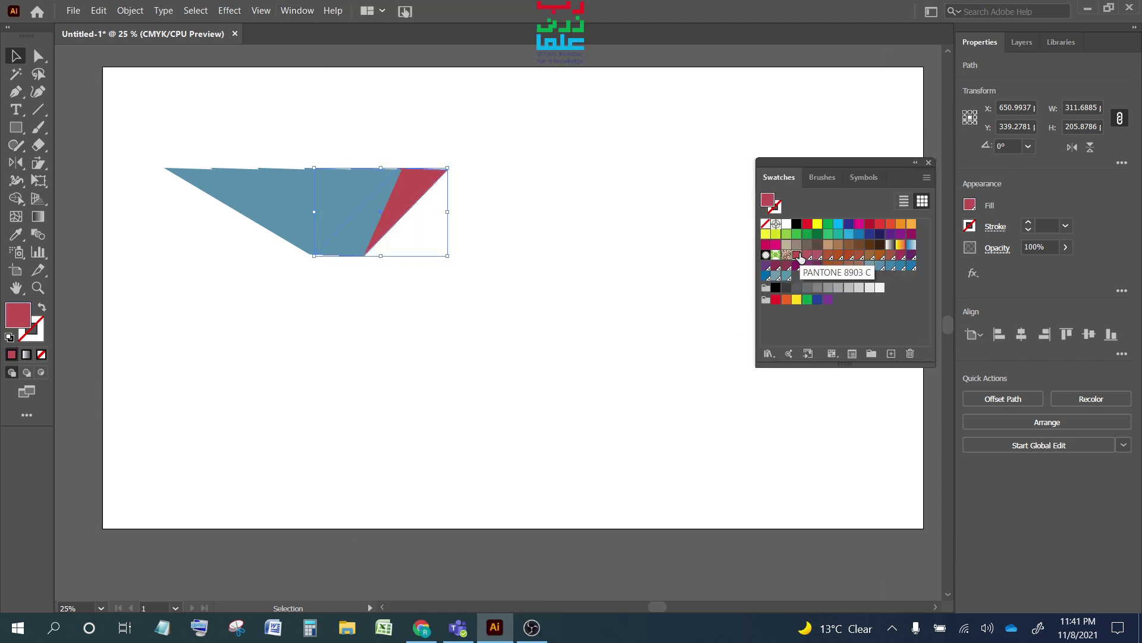
Fill the second parallelogram from the right with a pinkish red swatch and the third with a brownish orange swatch
{"action": "left_click", "coordinate": [379, 191]}
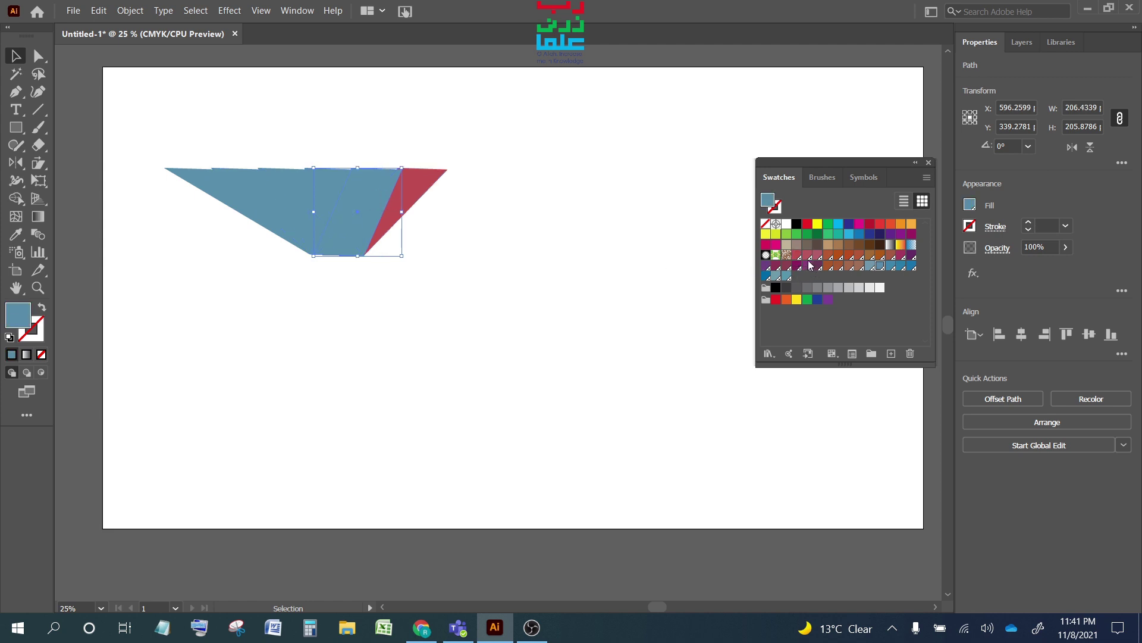
{"action": "left_click", "coordinate": [808, 254]}
{"action": "left_click", "coordinate": [349, 198]}
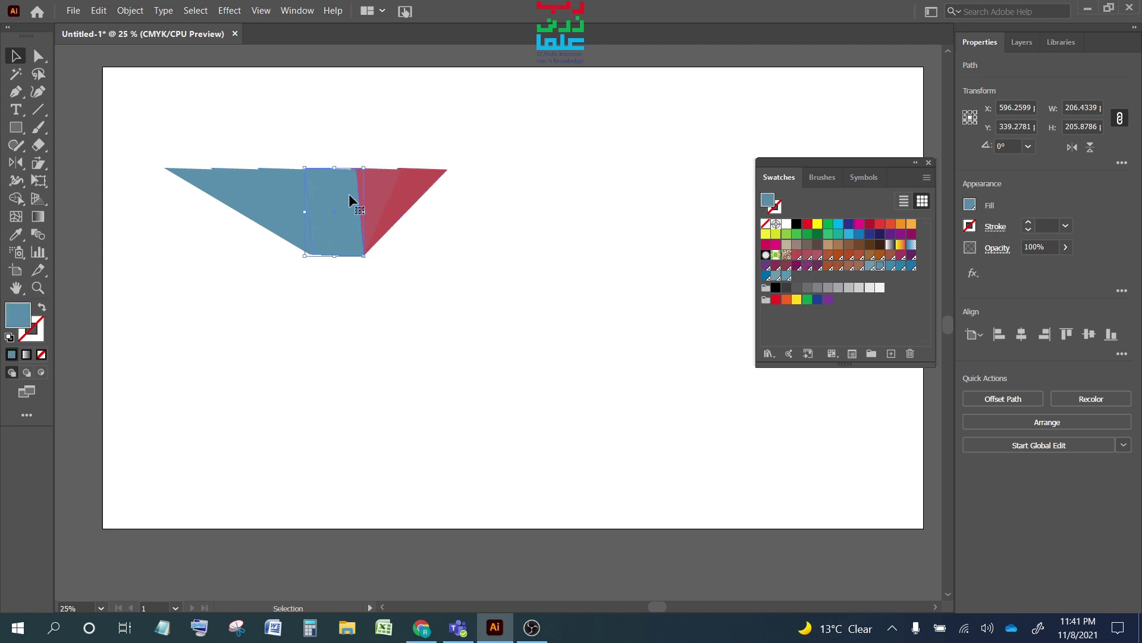
{"action": "left_click", "coordinate": [828, 255]}
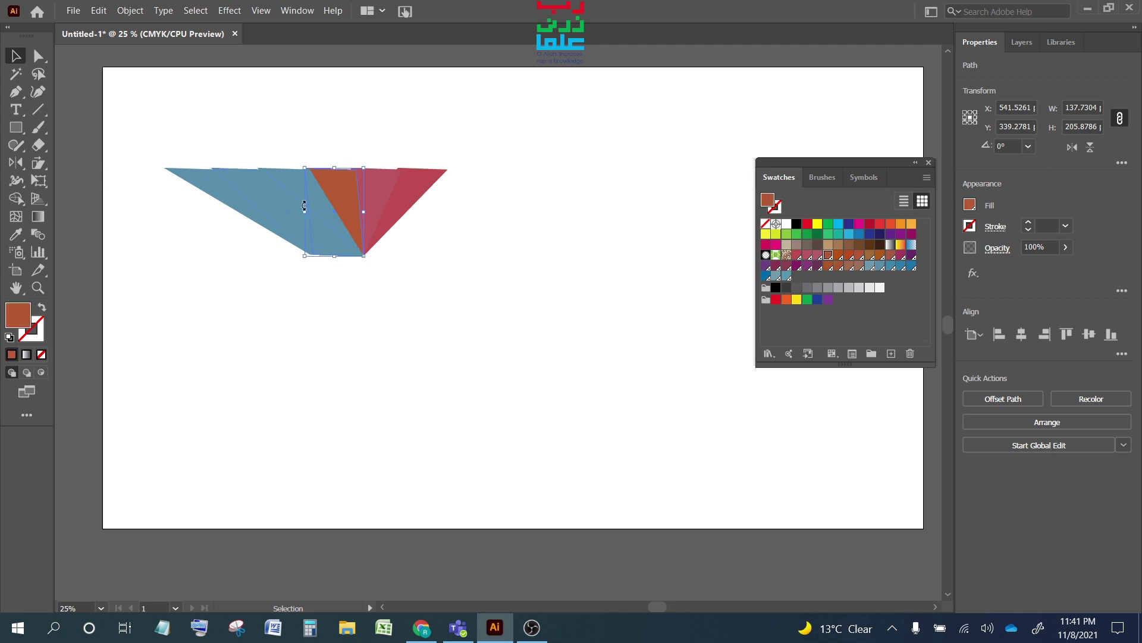
Fill the three remaining blue parallelograms, from right to left, with orange-red, orange-brown and reddish brown swatches
{"action": "left_click", "coordinate": [310, 199]}
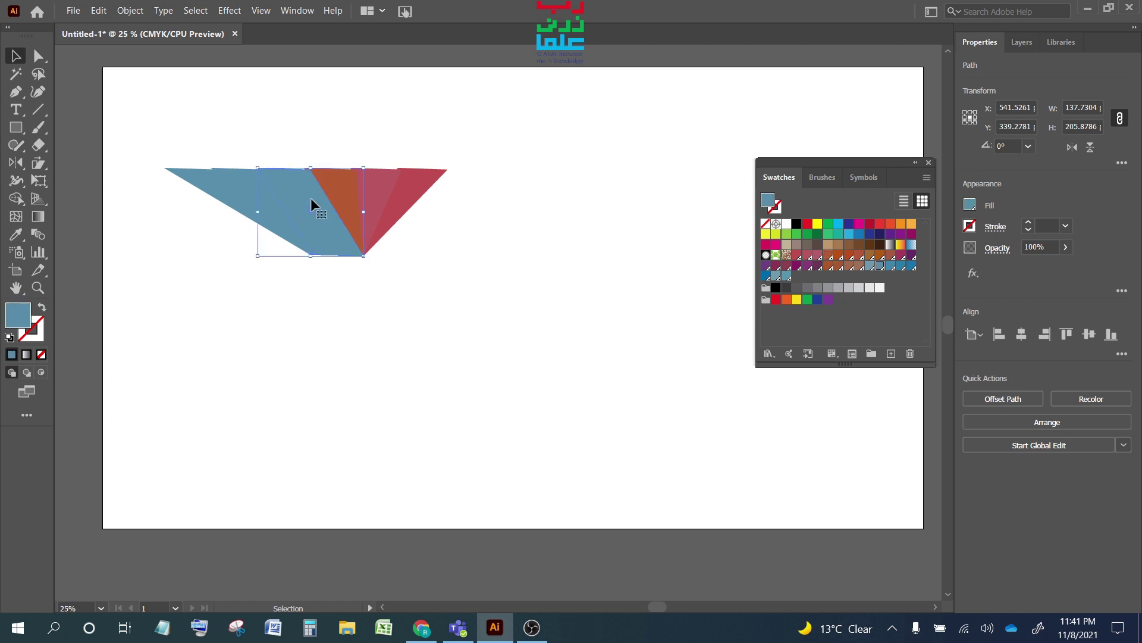
{"action": "left_click", "coordinate": [844, 264]}
{"action": "left_click", "coordinate": [275, 190]}
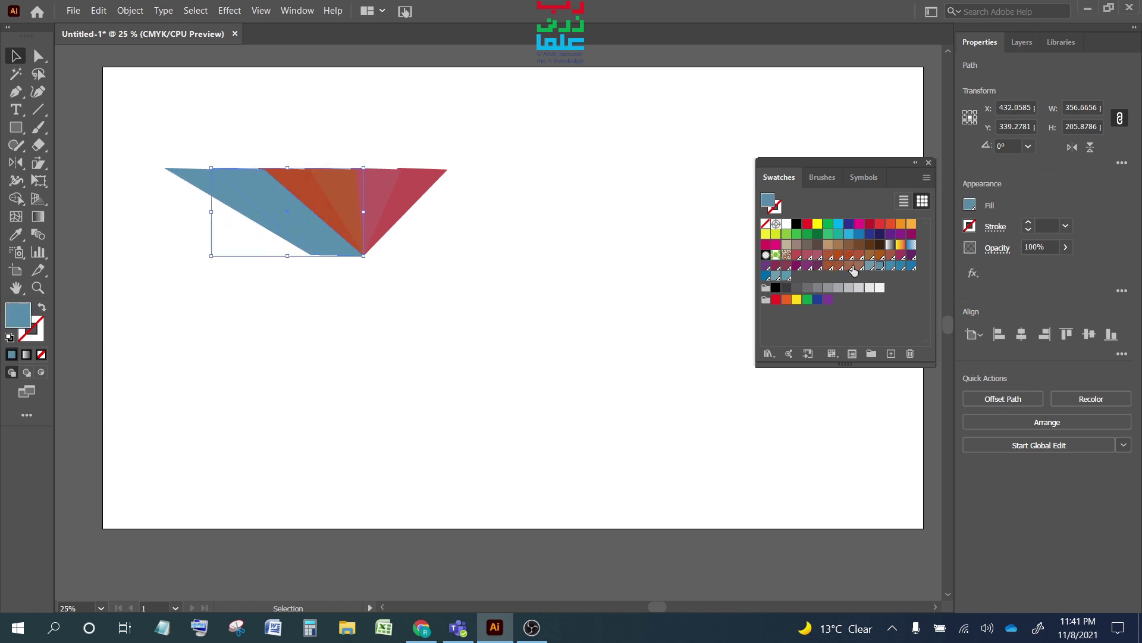
{"action": "left_click", "coordinate": [880, 255]}
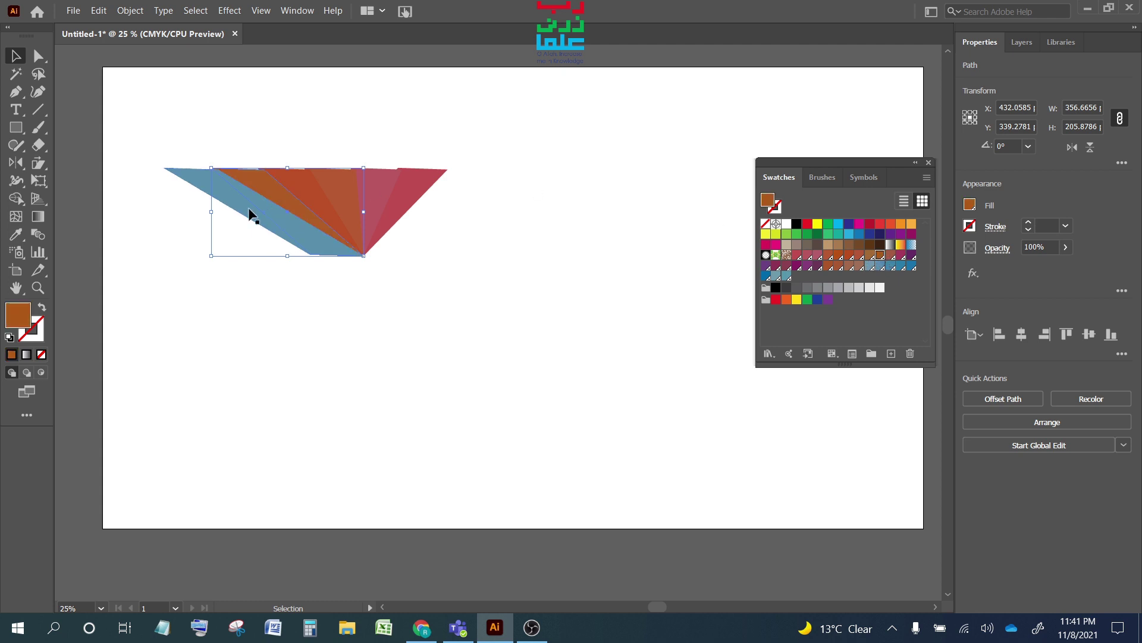
{"action": "left_click", "coordinate": [220, 190]}
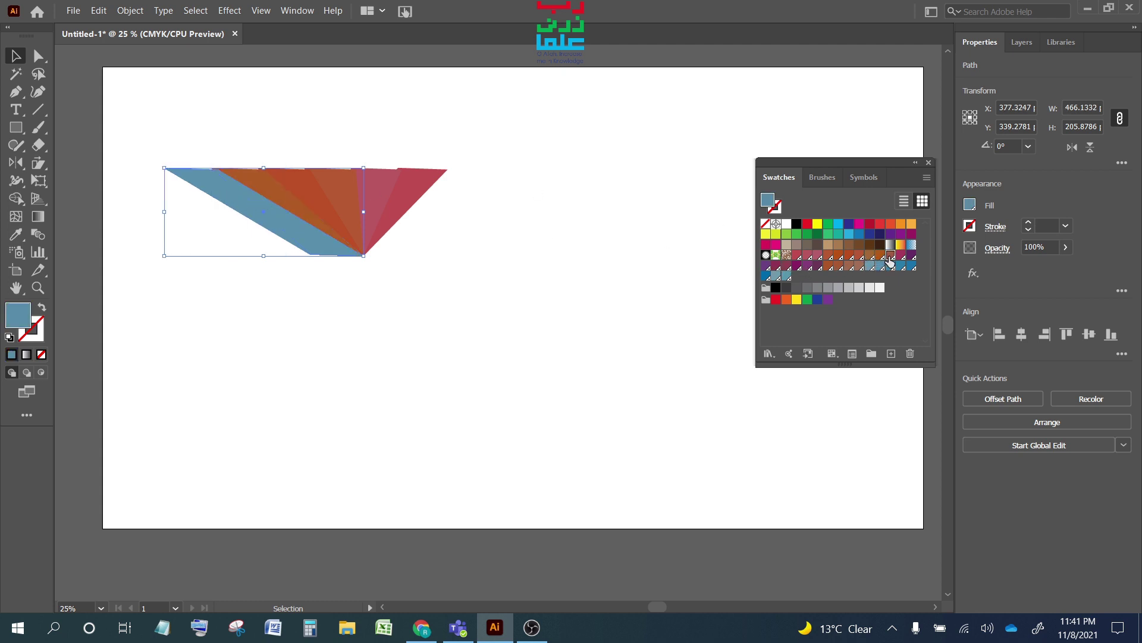
{"action": "left_click", "coordinate": [891, 255]}
Delete all six coloured parallelograms to empty the artboard
{"action": "left_click", "coordinate": [545, 241]}
{"action": "left_click_drag", "start_coordinate": [115, 119], "coordinate": [517, 266]}
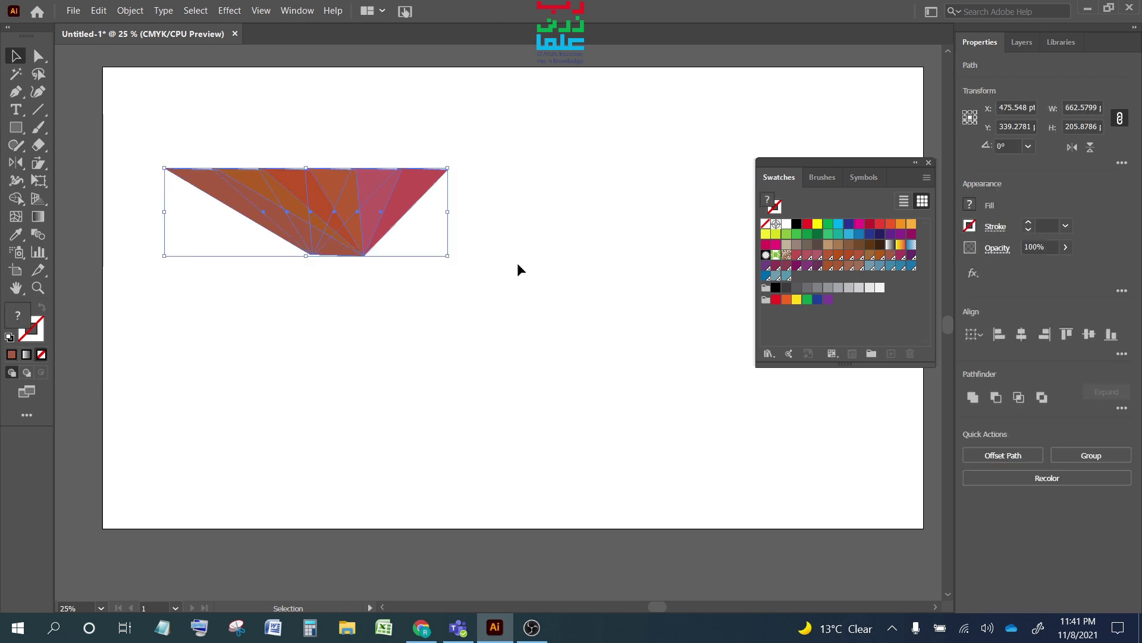
{"action": "key", "text": "Delete"}
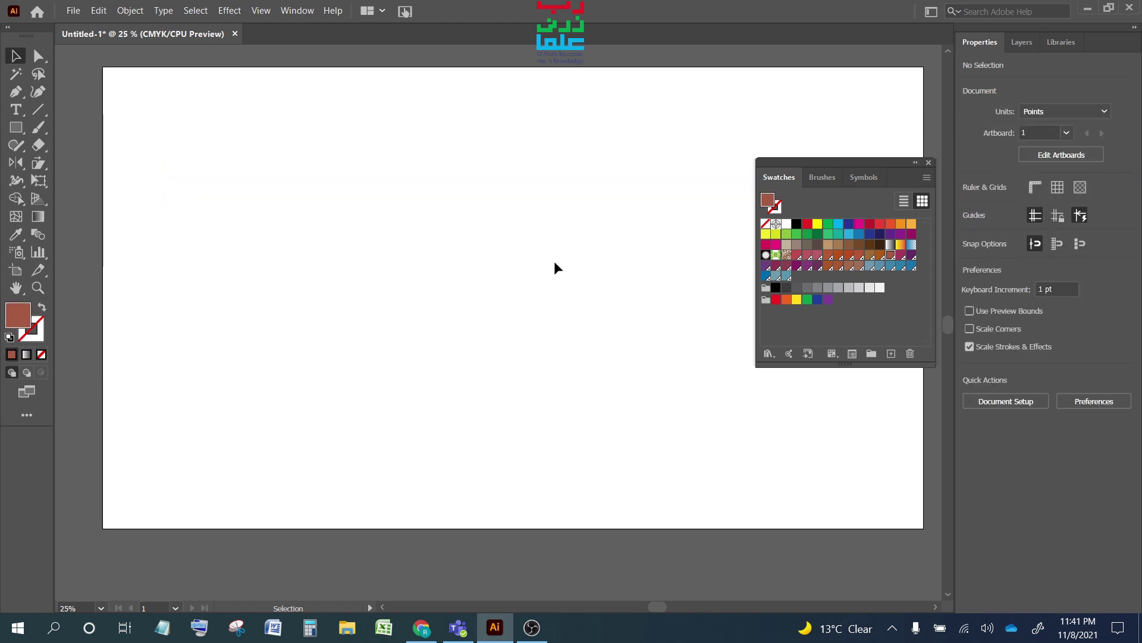
Show the document grid and enable snapping to it
{"action": "left_click", "coordinate": [1058, 188]}
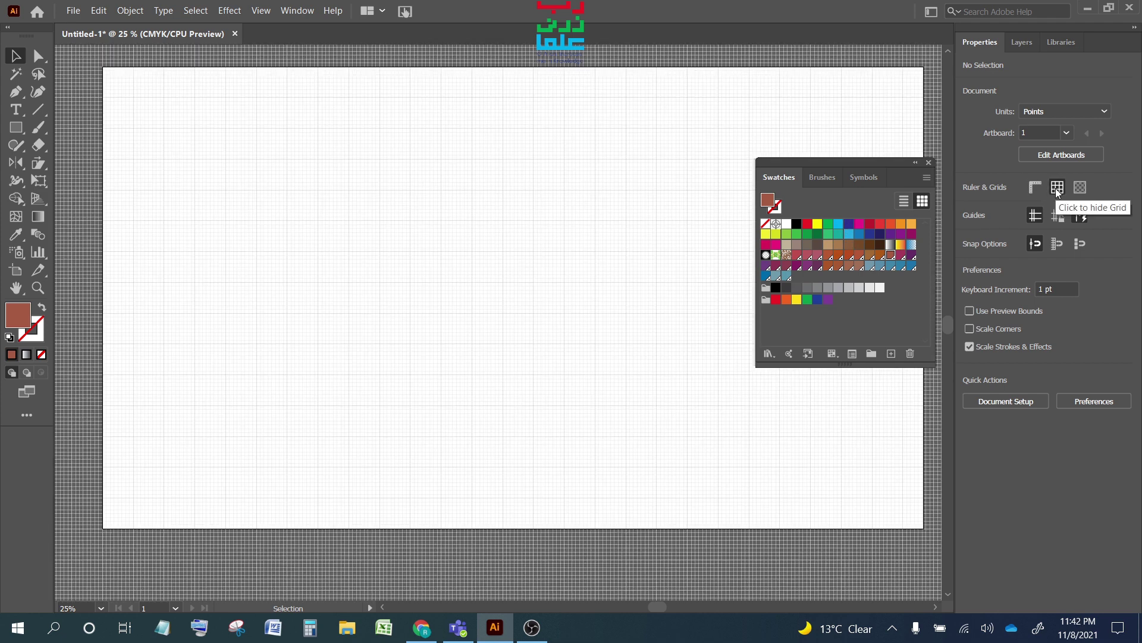
{"action": "left_click", "coordinate": [1057, 244]}
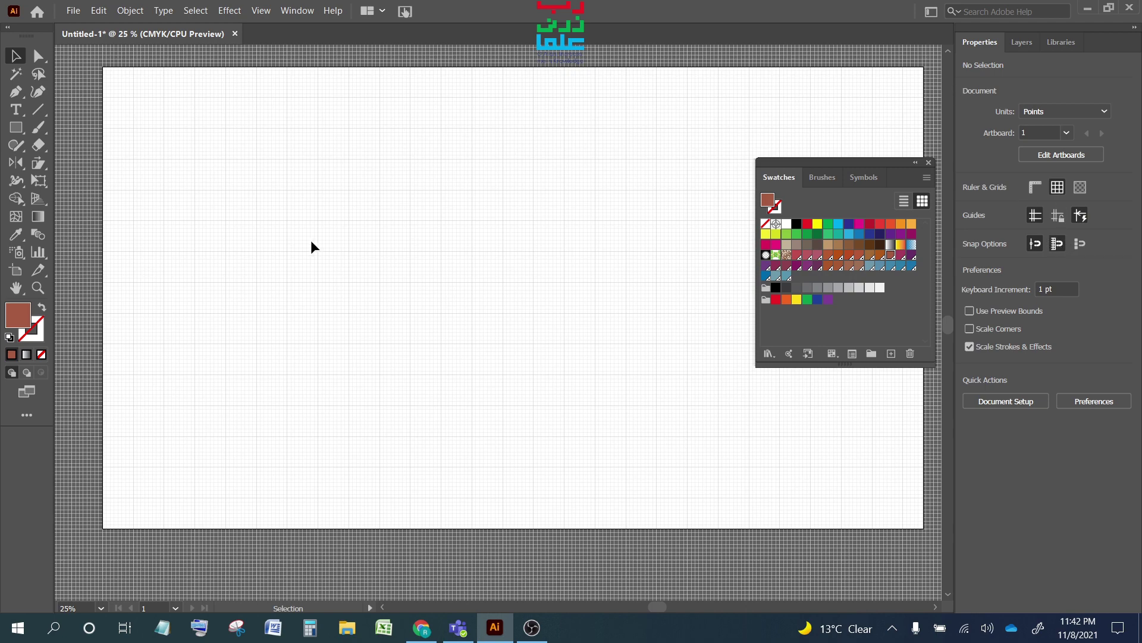
Draw an upright 72 by 216 pt rectangle snapped to the grid in the artboard's upper-left area
{"action": "scroll", "coordinate": [309, 240], "scroll_direction": "up", "scroll_amount": 1}
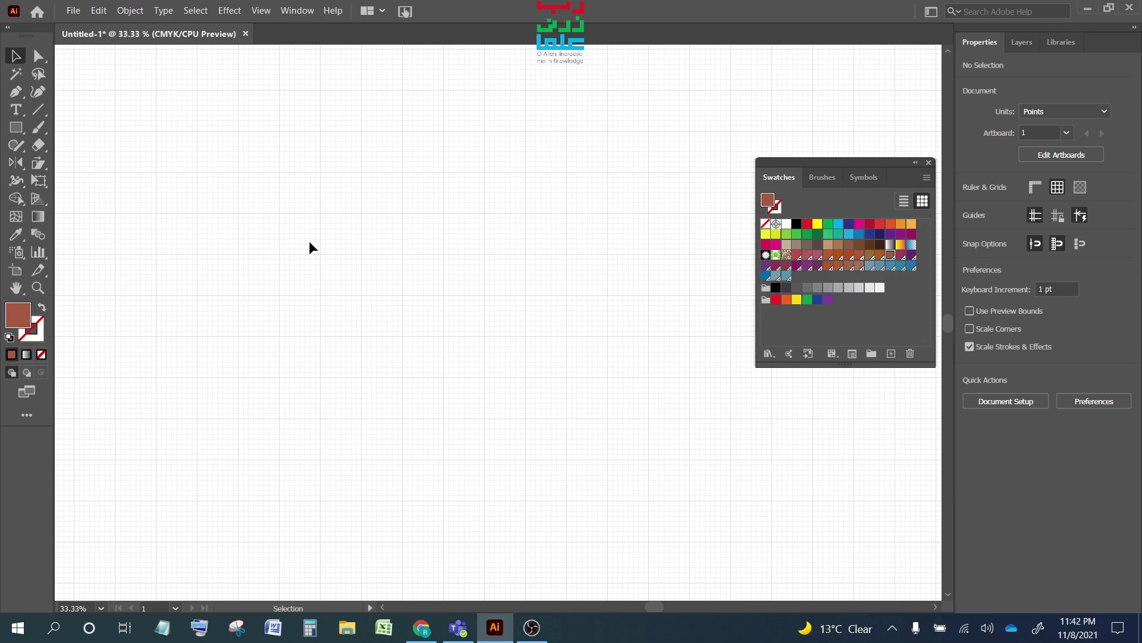
{"action": "left_click", "coordinate": [16, 127]}
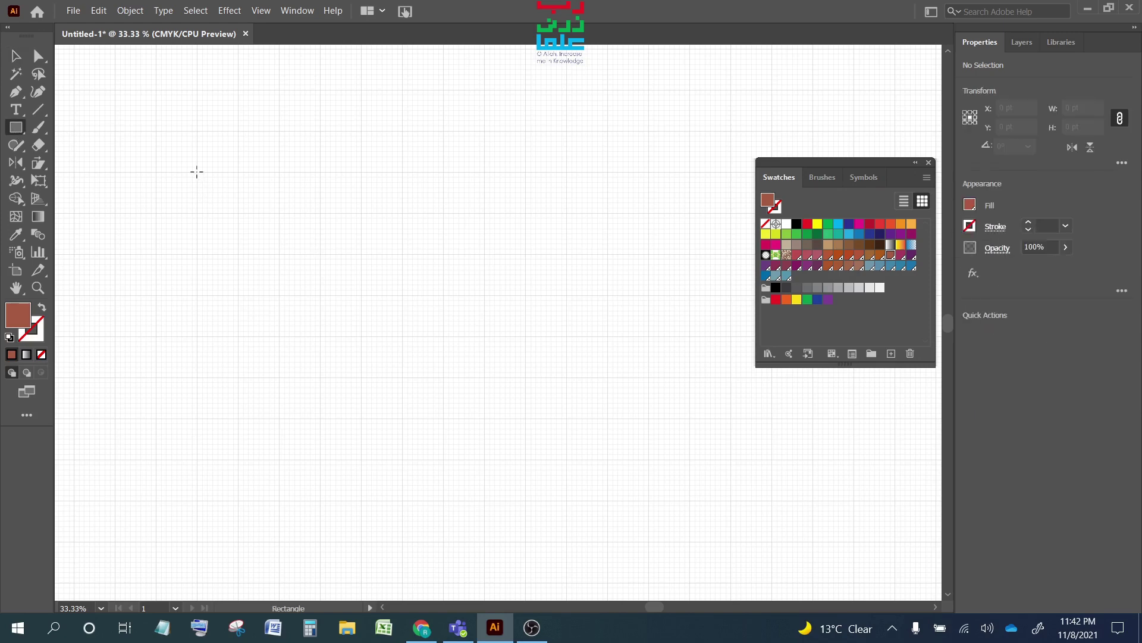
{"action": "left_click_drag", "start_coordinate": [197, 171], "coordinate": [236, 295]}
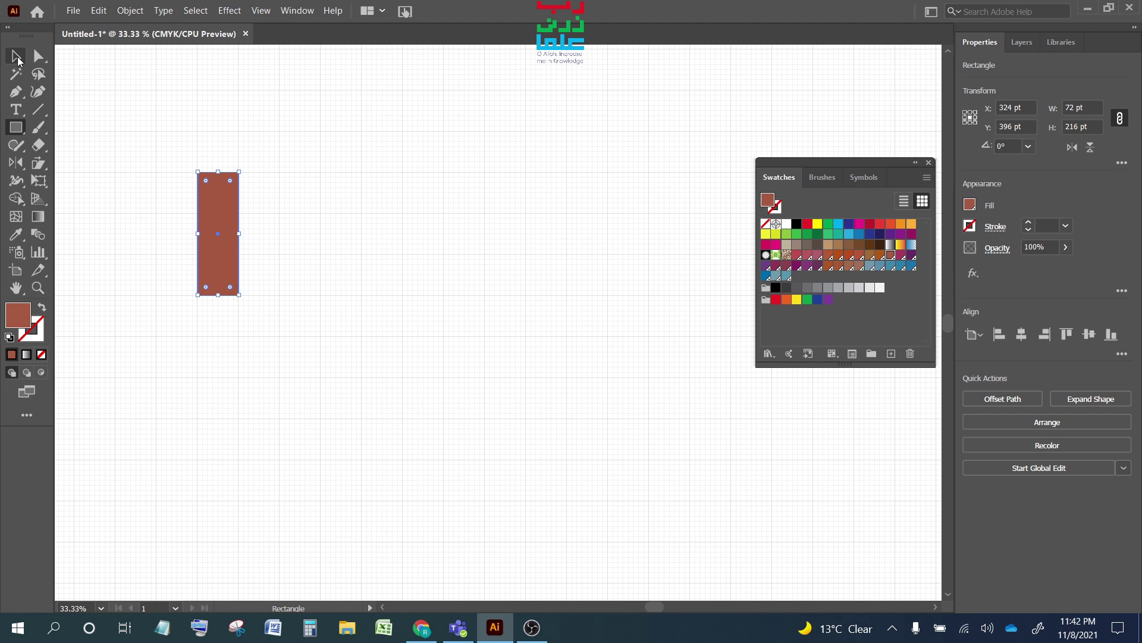
Shear a copy of the rectangle about its top-right corner into a diagonal bar 216 pt wide, slanting down to the right
{"action": "left_click", "coordinate": [39, 162]}
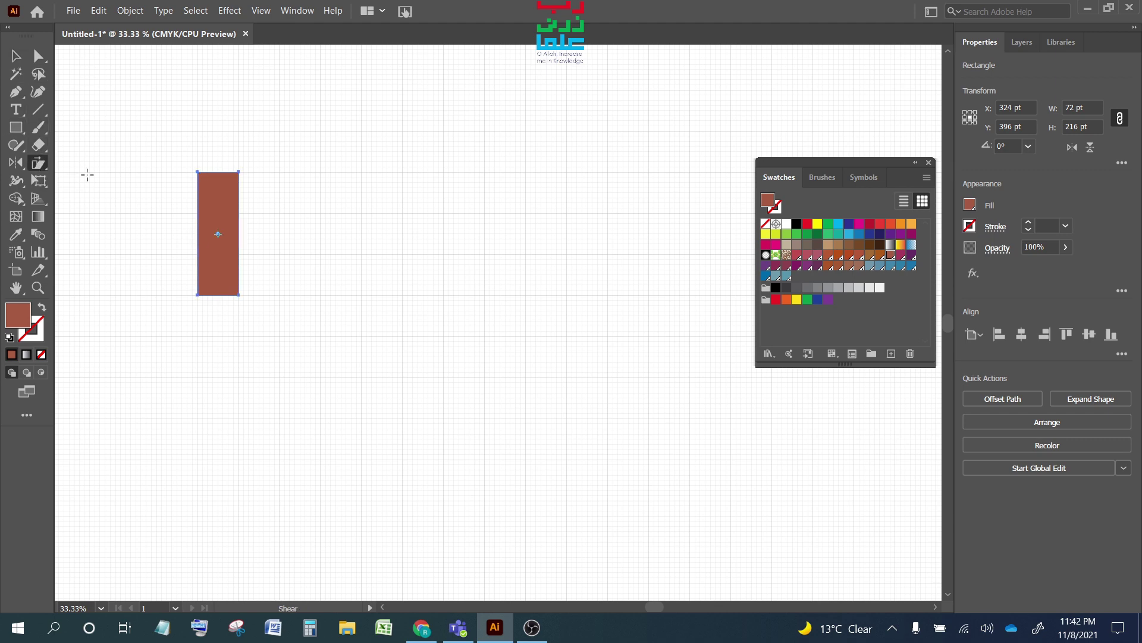
{"action": "left_click", "coordinate": [238, 172]}
{"action": "left_click_drag", "start_coordinate": [225, 277], "coordinate": [291, 276]}
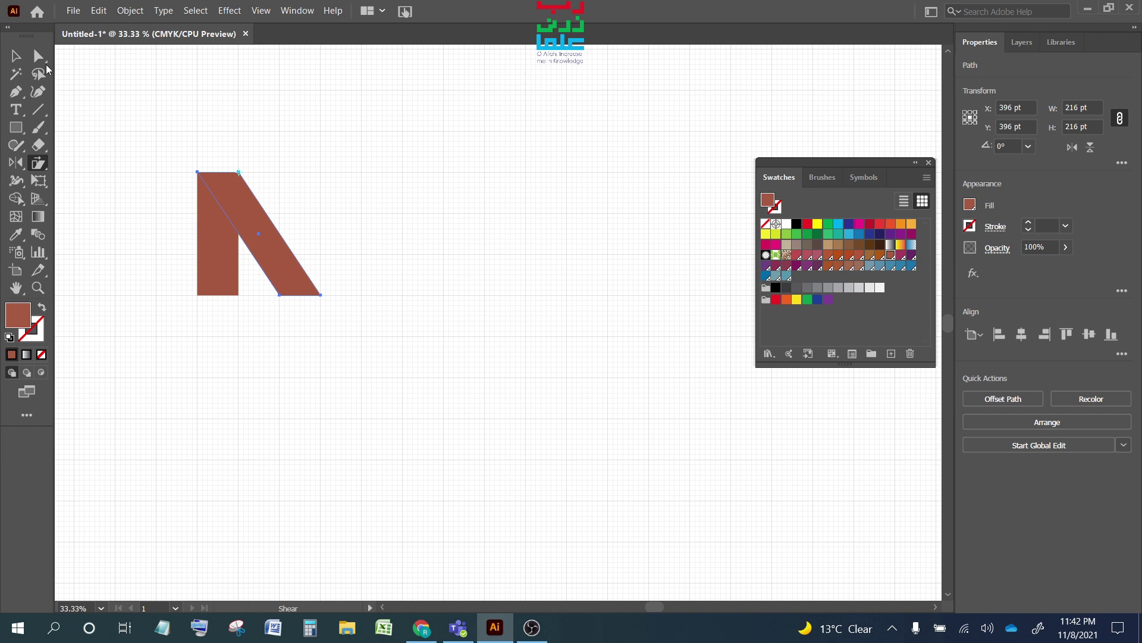
{"action": "key", "text": "v"}
{"action": "left_click", "coordinate": [204, 379]}
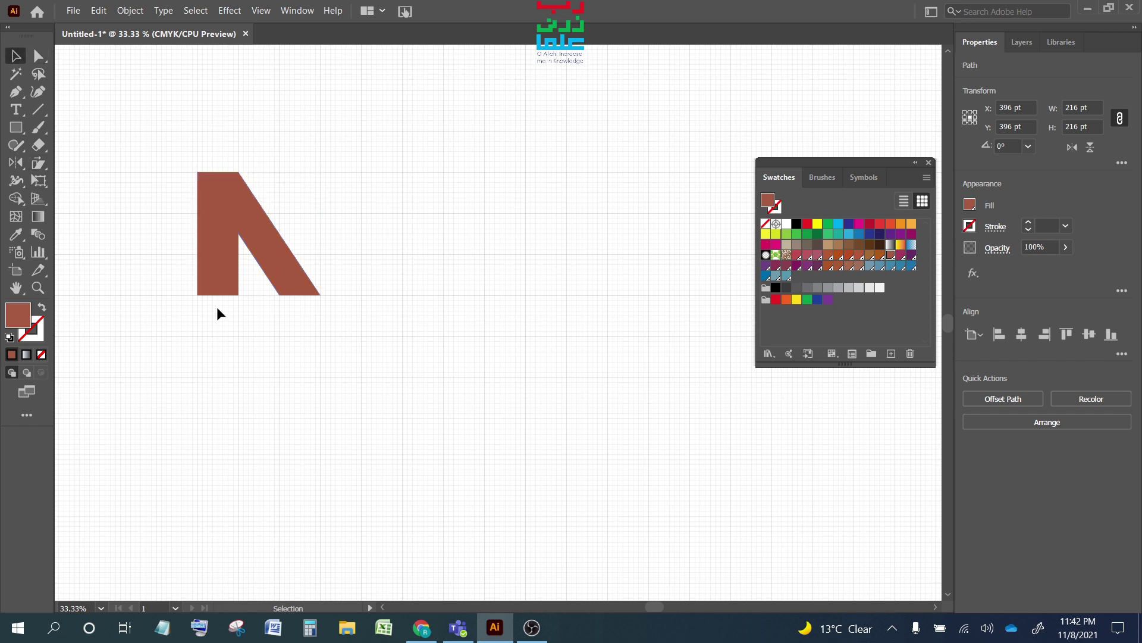
Copy the upright rectangle horizontally to X 468 pt, over the diagonal's lower end, to complete a letter N
{"action": "left_click", "coordinate": [214, 271]}
{"action": "left_click_drag", "start_coordinate": [216, 274], "coordinate": [300, 273]}
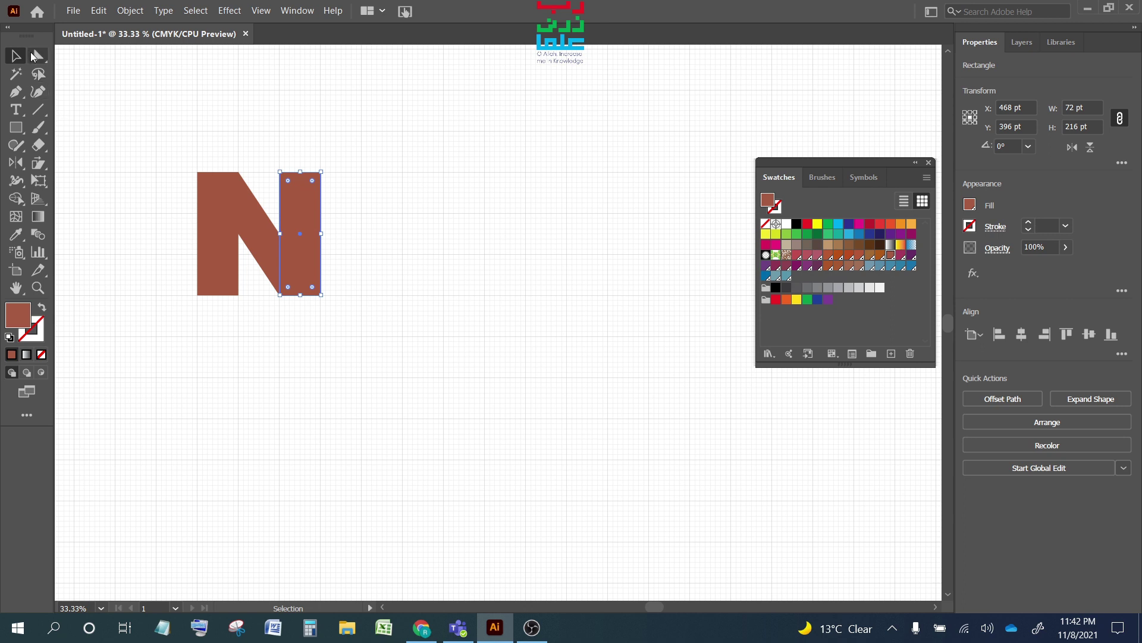
{"action": "left_click", "coordinate": [248, 342]}
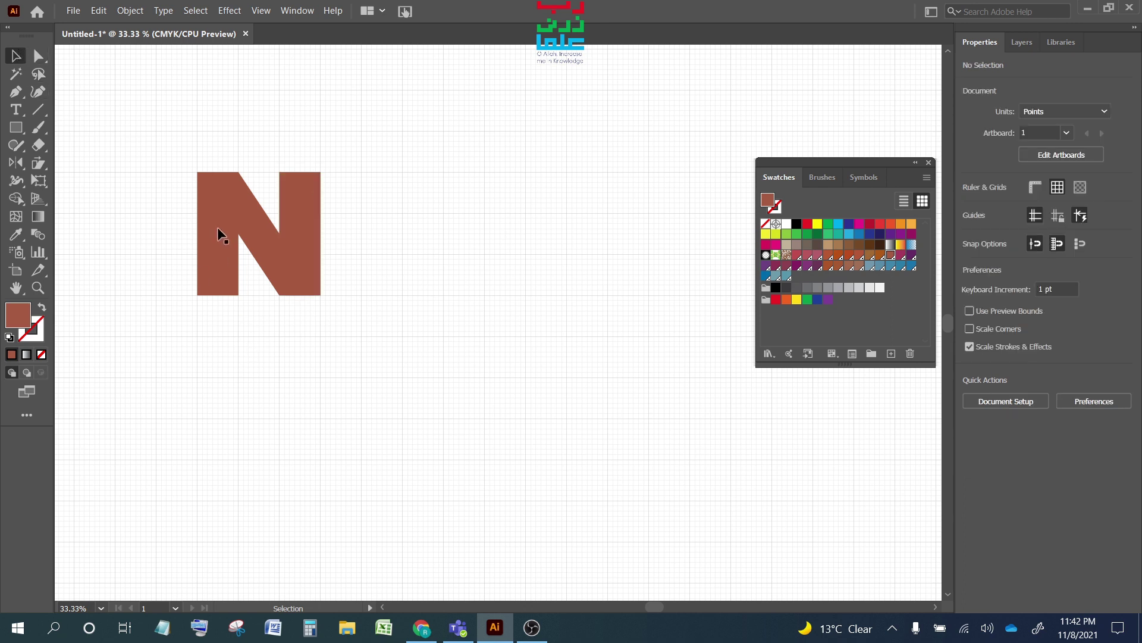
Fill the diagonal bar of the N with the pinkish red swatch just after PANTONE 8903 C
{"action": "key", "text": "ctrl+a"}
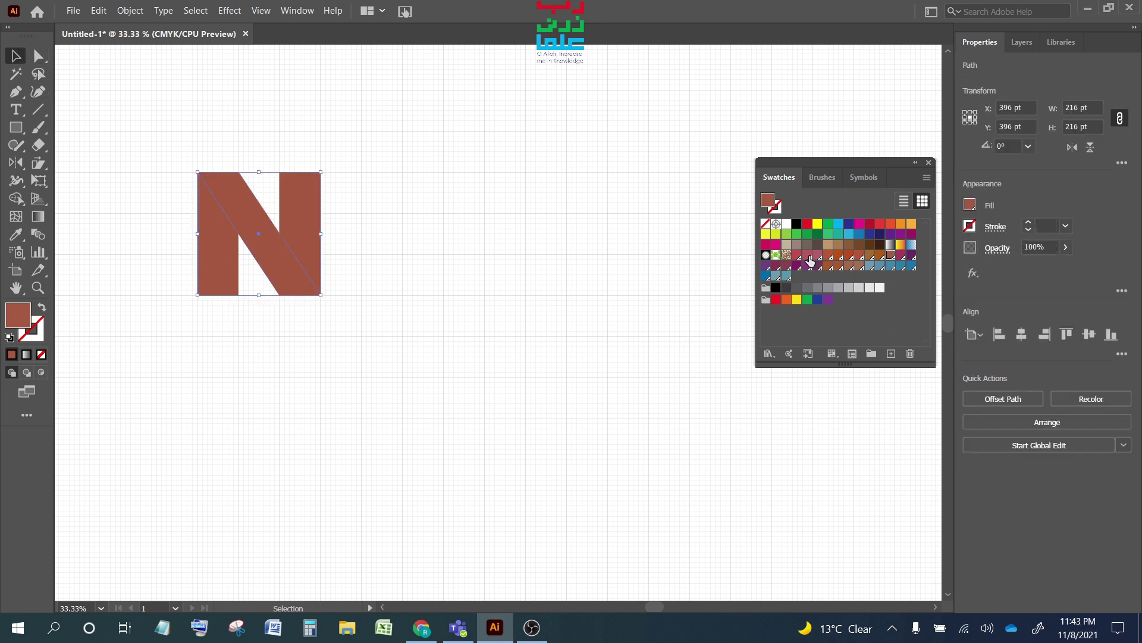
{"action": "left_click", "coordinate": [807, 255]}
{"action": "left_click", "coordinate": [444, 256]}
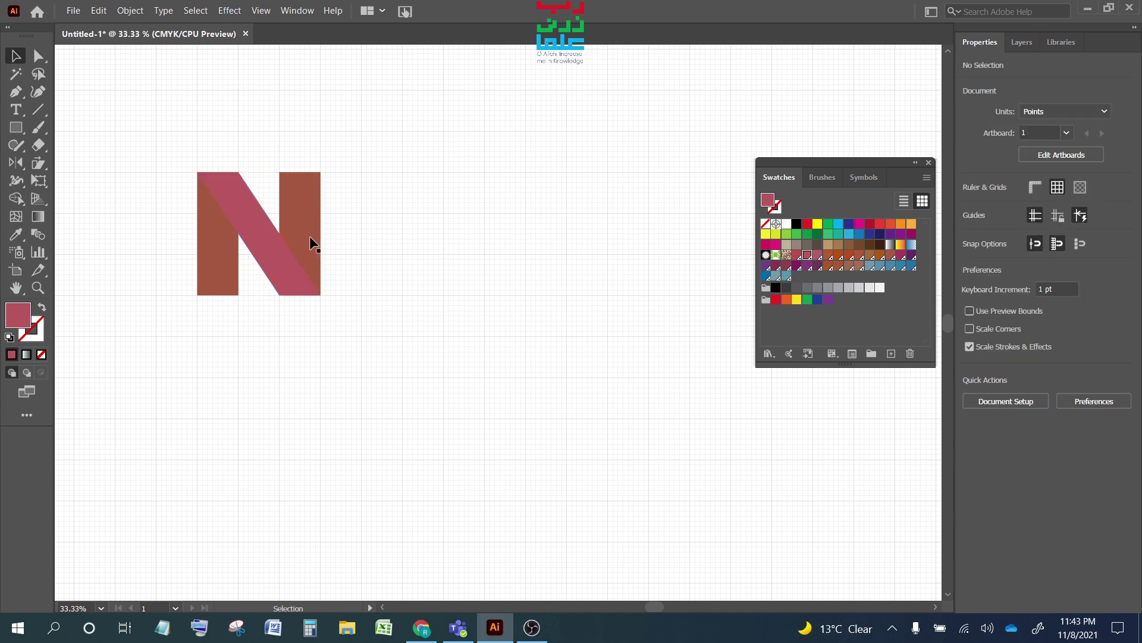
Fill the right stem of the N with the dusty pink swatch, the second one after PANTONE 8903 C
{"action": "left_click", "coordinate": [301, 214]}
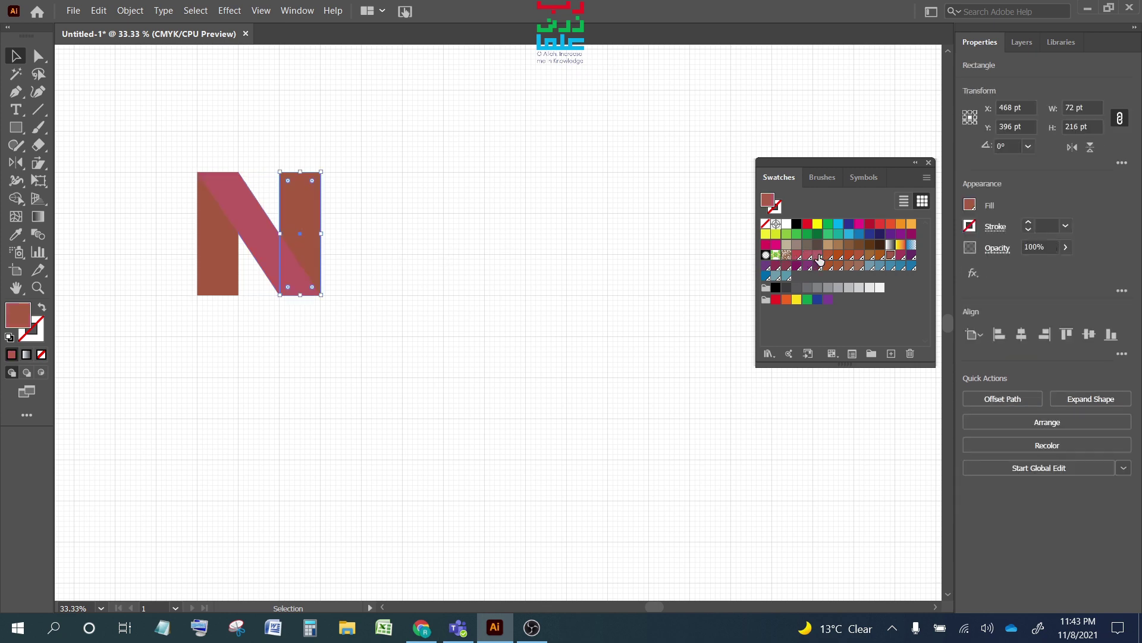
{"action": "left_click", "coordinate": [819, 257]}
{"action": "left_click", "coordinate": [512, 257]}
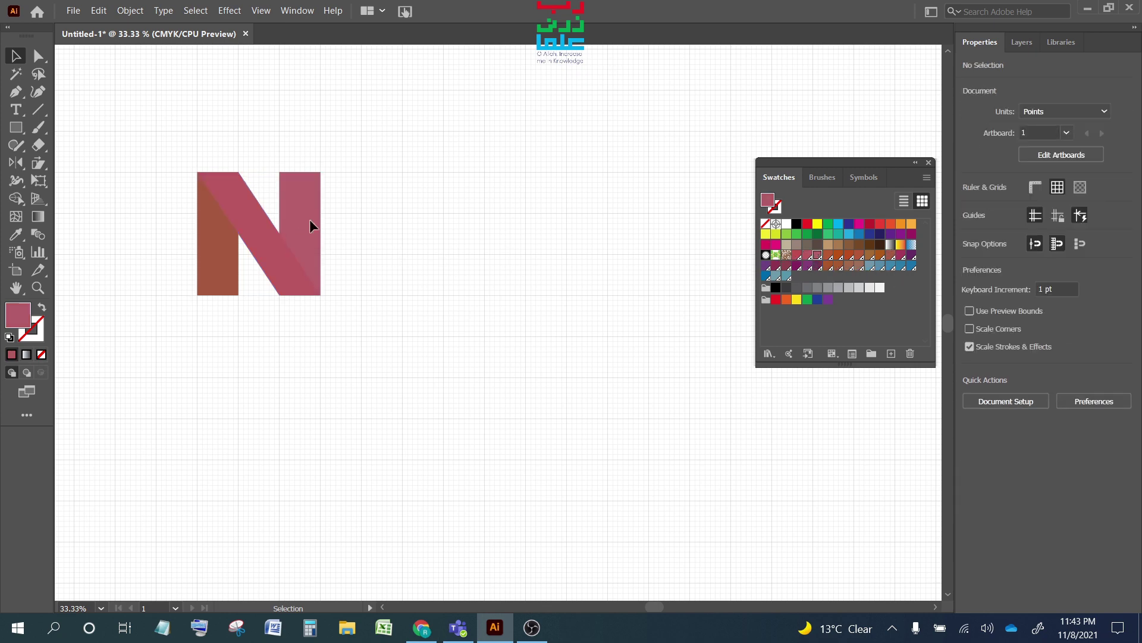
Fill the left stem of the N with the red PANTONE 8903 C swatch
{"action": "left_click", "coordinate": [213, 238]}
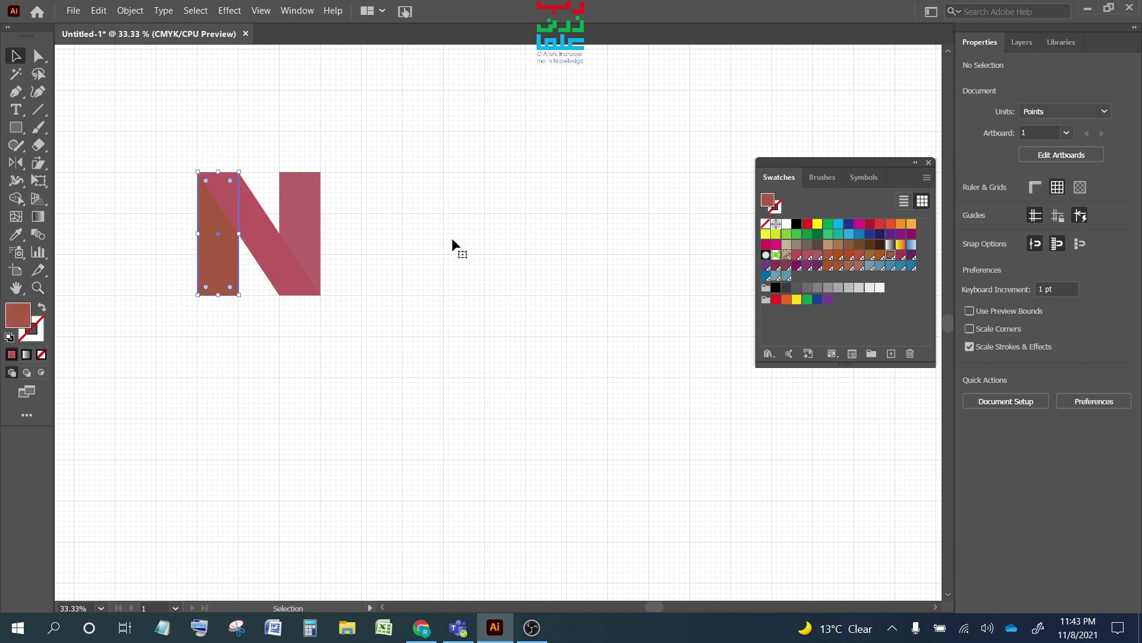
{"action": "left_click", "coordinate": [797, 255]}
{"action": "left_click", "coordinate": [382, 240]}
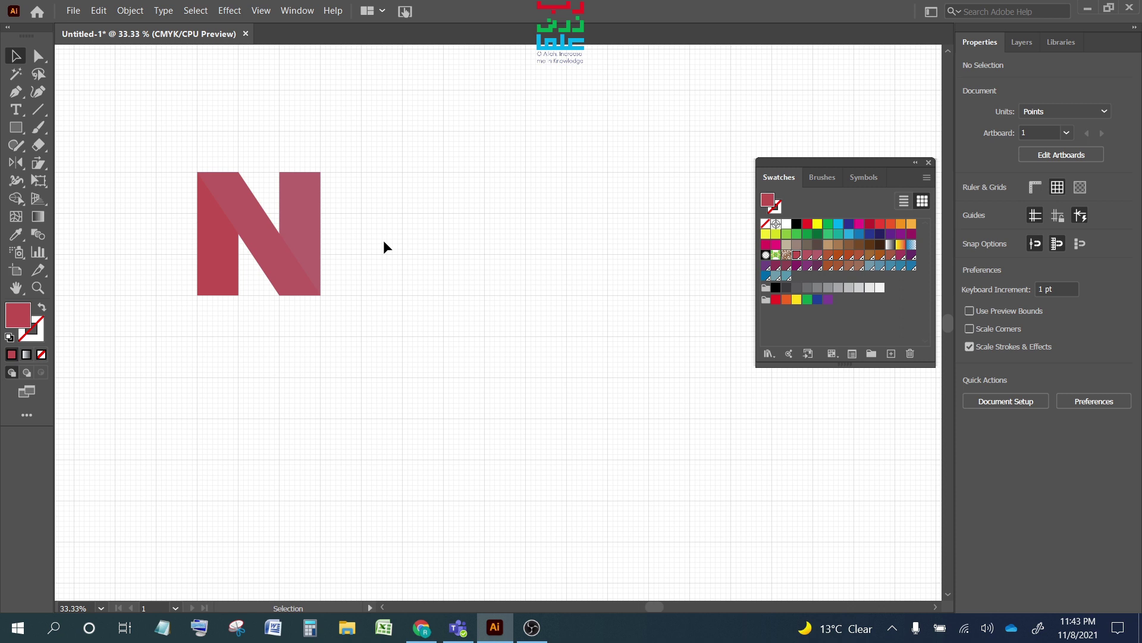
Move the whole letter N up and to the left, into the upper left area of the artboard
{"action": "left_click_drag", "start_coordinate": [175, 147], "coordinate": [361, 332]}
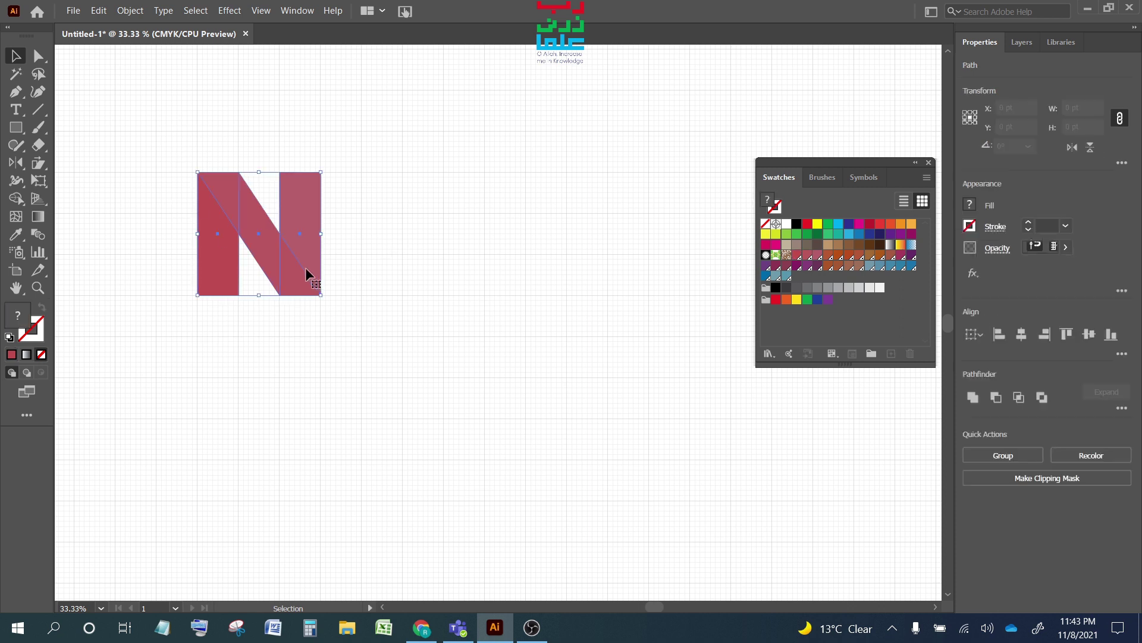
{"action": "left_click_drag", "start_coordinate": [305, 267], "coordinate": [181, 186]}
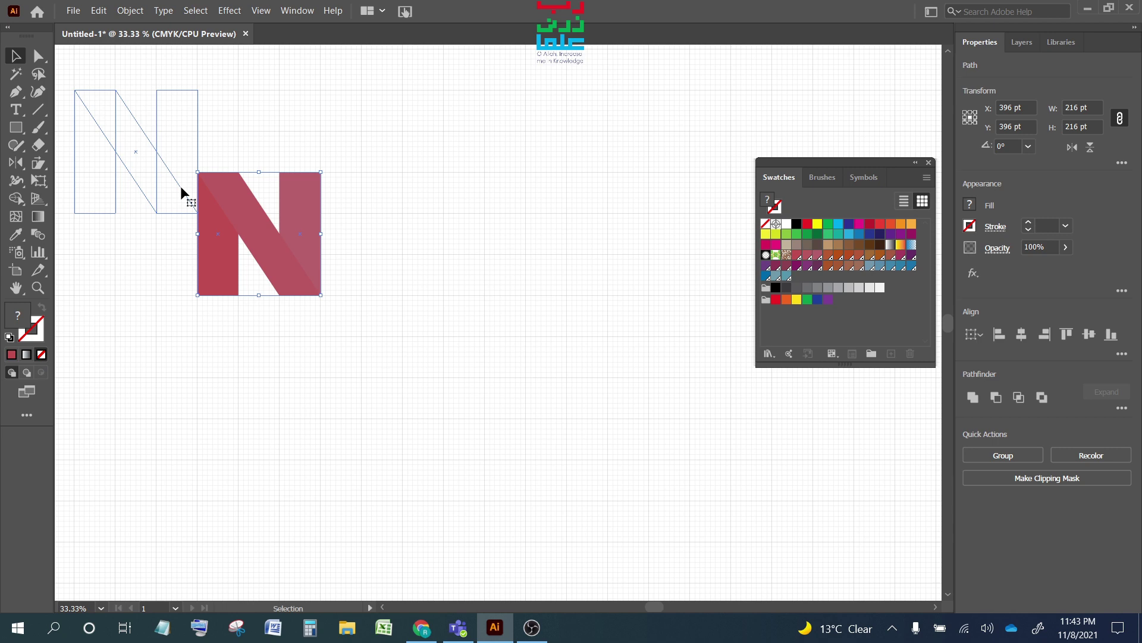
Draw a 72 × 216 pt upright rectangle below and right of the N, and shear a copy into a diagonal 216 pt wide
{"action": "left_click", "coordinate": [13, 132]}
{"action": "left_click_drag", "start_coordinate": [239, 213], "coordinate": [280, 335]}
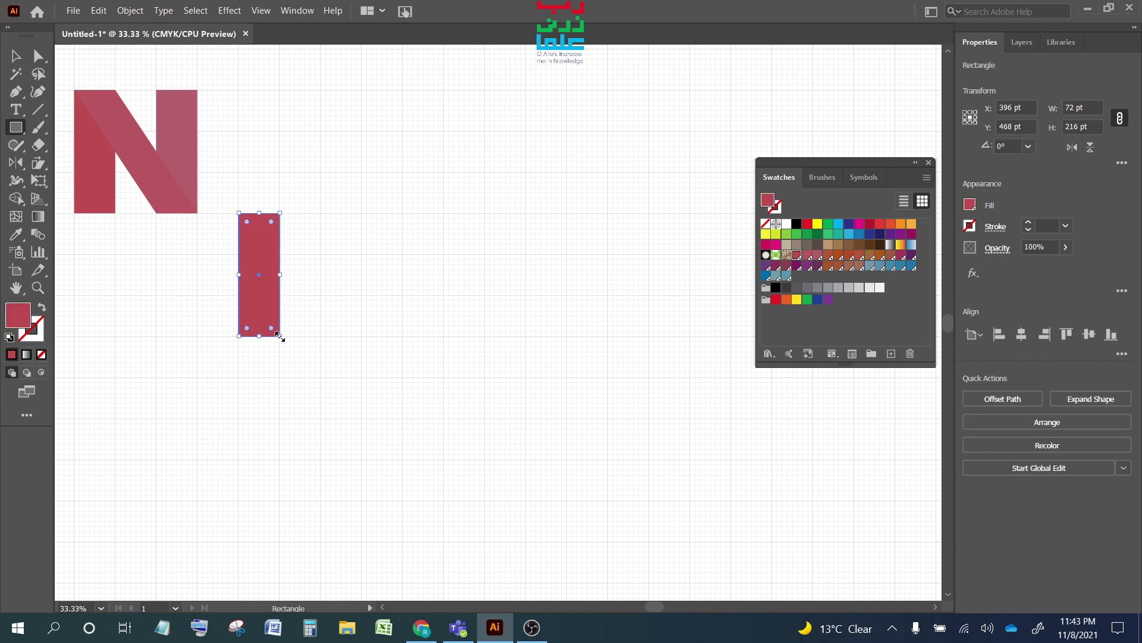
{"action": "left_click", "coordinate": [38, 163]}
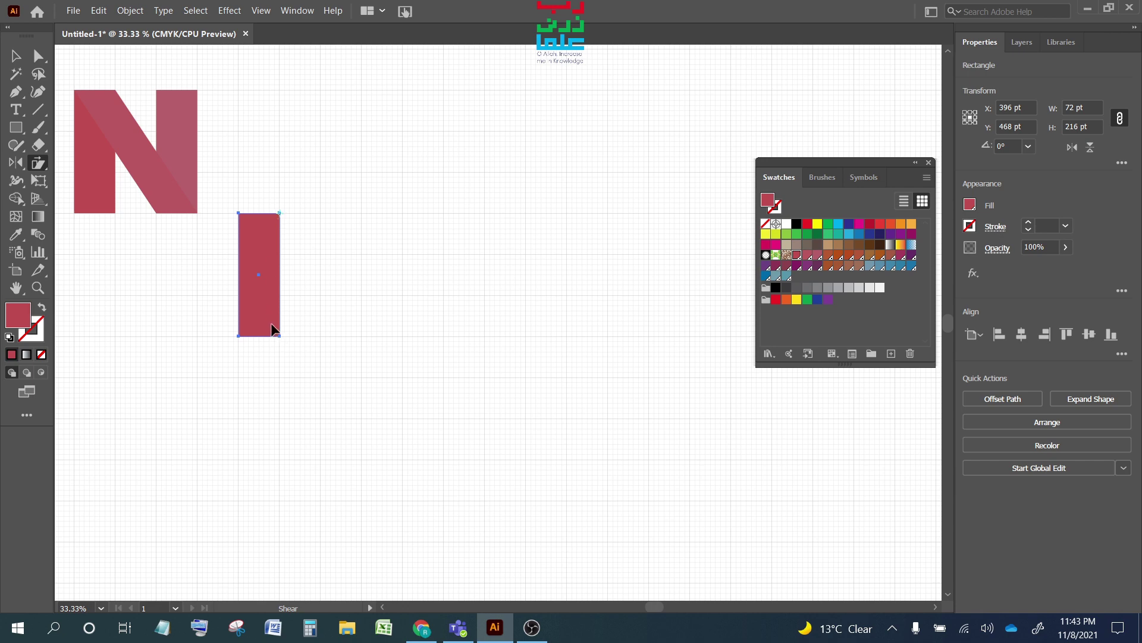
{"action": "left_click_drag", "start_coordinate": [275, 328], "coordinate": [351, 329]}
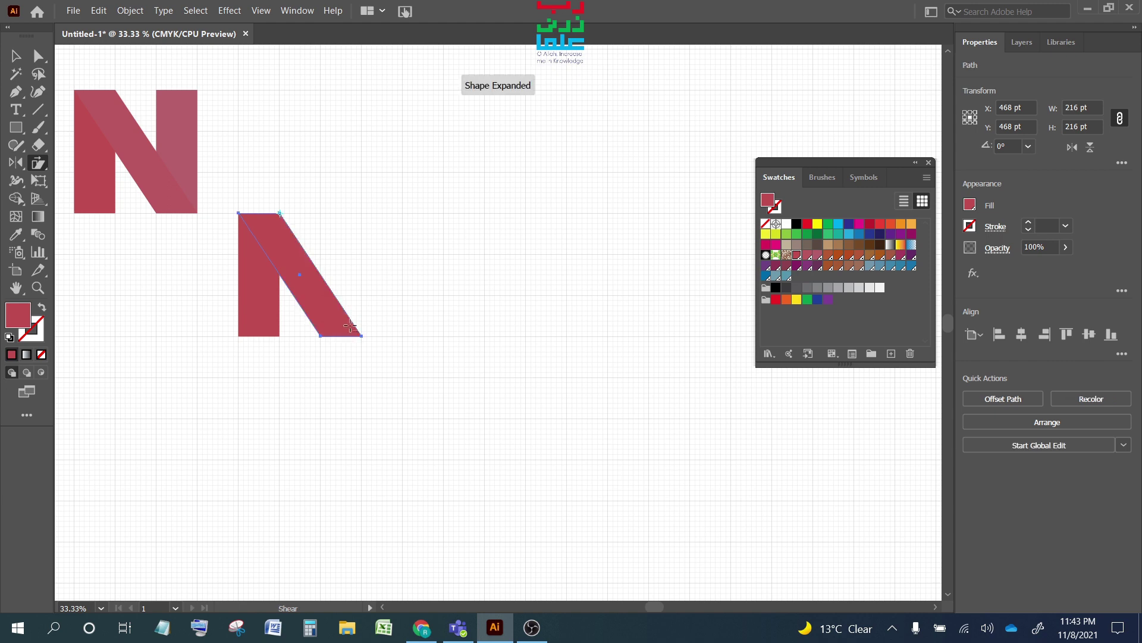
Duplicate the diagonal bar, flip the copy horizontally and place it at X 612 pt, Y 468 pt, meeting the first diagonal's lower end
{"action": "left_click", "coordinate": [17, 56]}
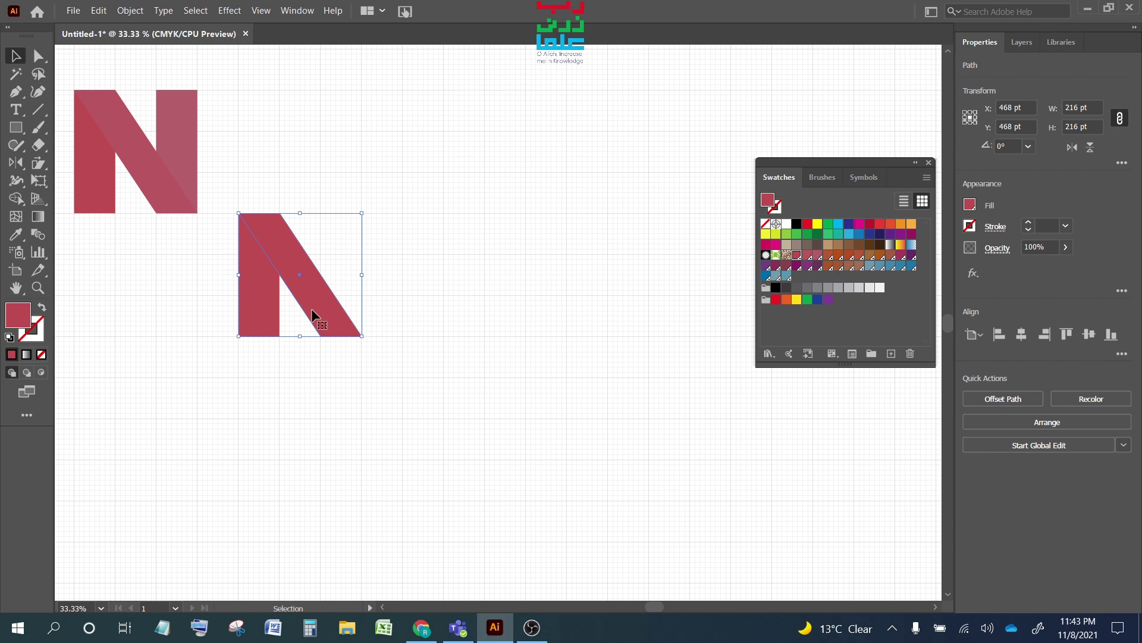
{"action": "key", "text": "ctrl"}
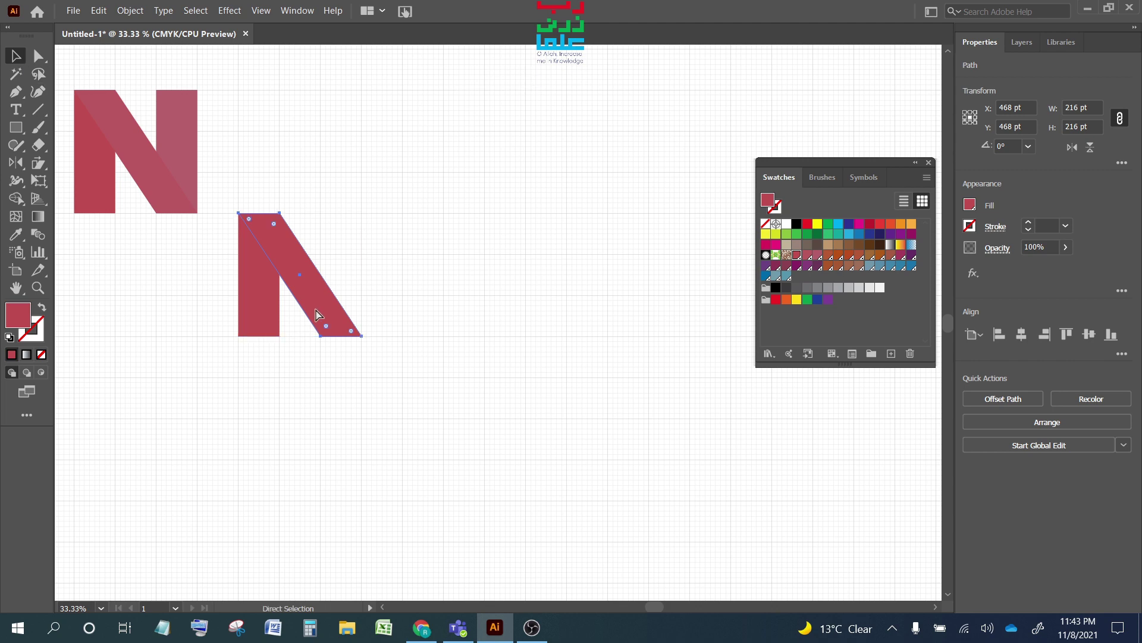
{"action": "key", "text": "ctrl+c"}
{"action": "key", "text": "ctrl+v"}
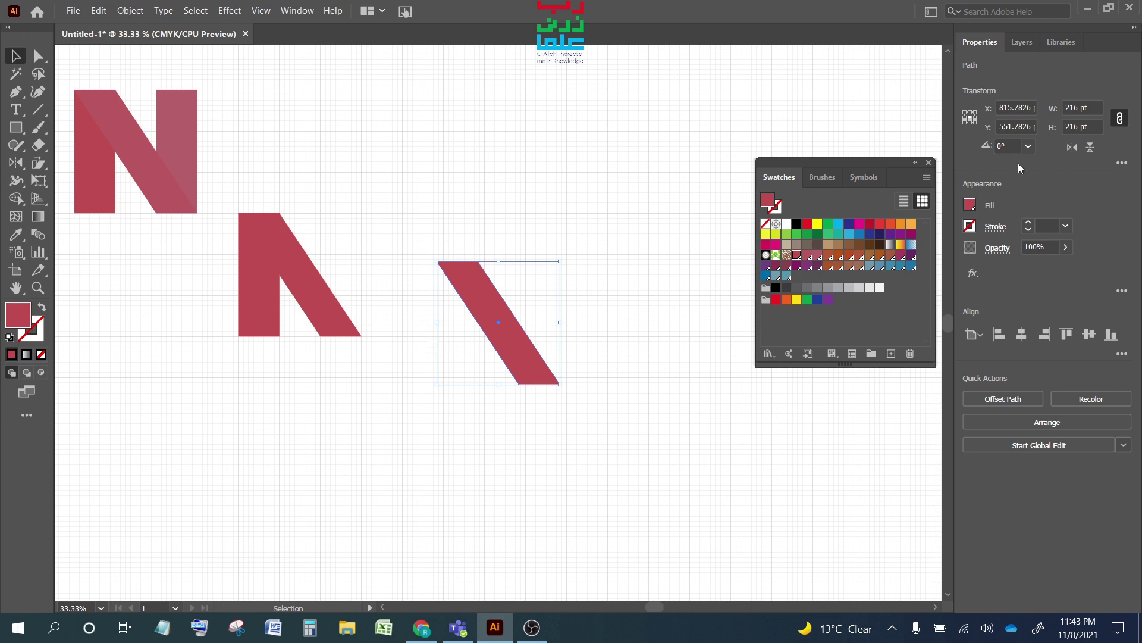
{"action": "left_click", "coordinate": [1073, 148]}
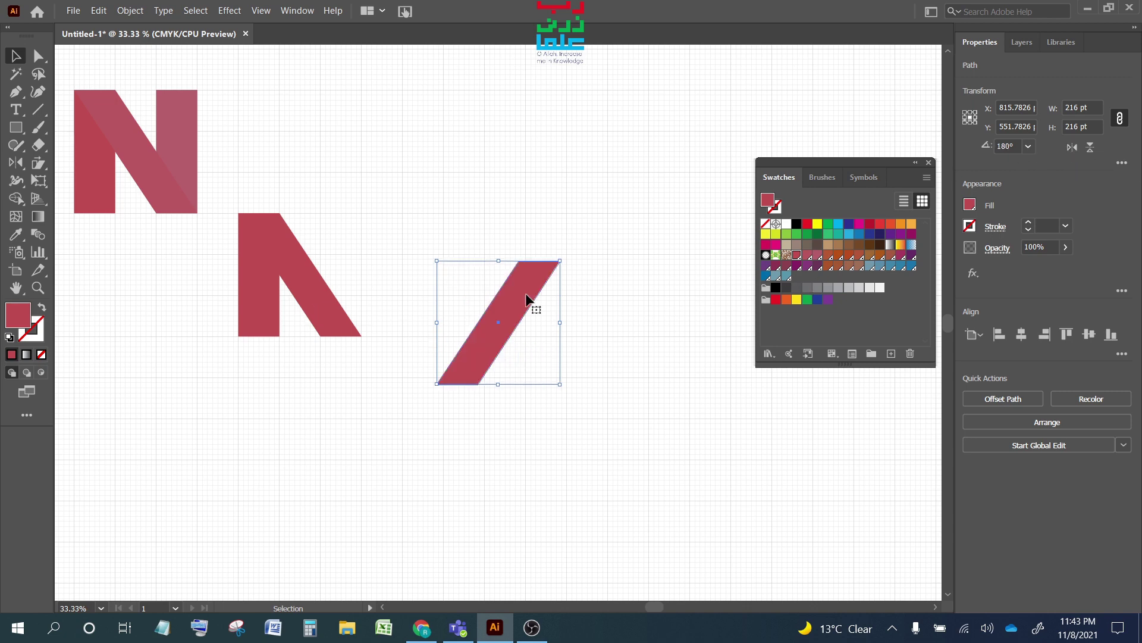
{"action": "left_click_drag", "start_coordinate": [526, 293], "coordinate": [410, 252]}
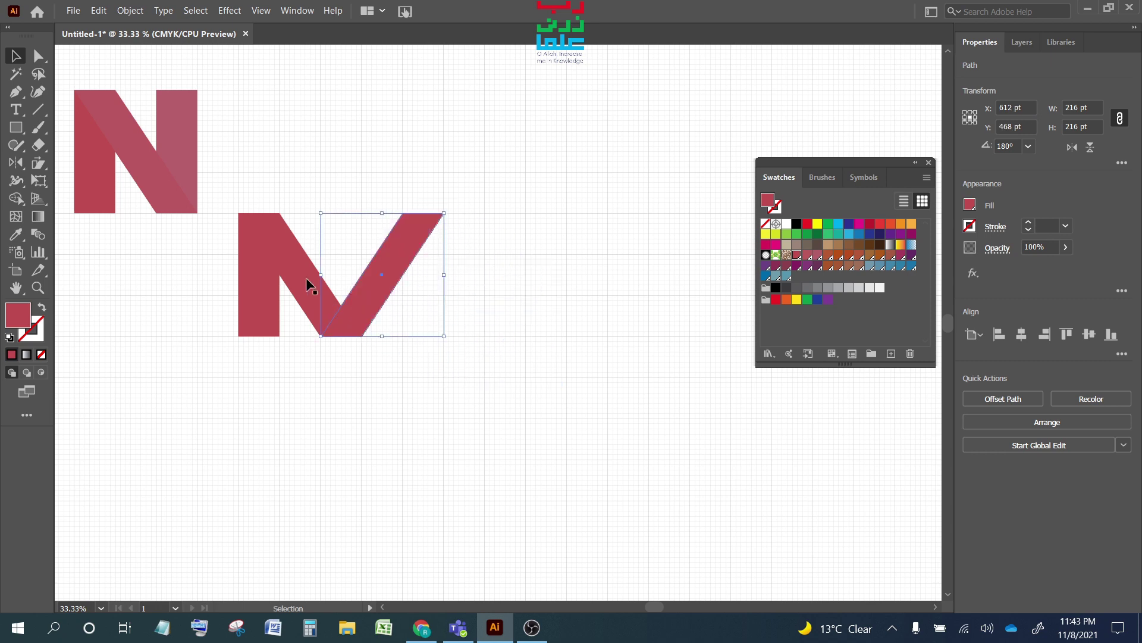
Copy the upright rectangle horizontally to X 684 pt as the right stem, completing a letter M
{"action": "left_click", "coordinate": [249, 292]}
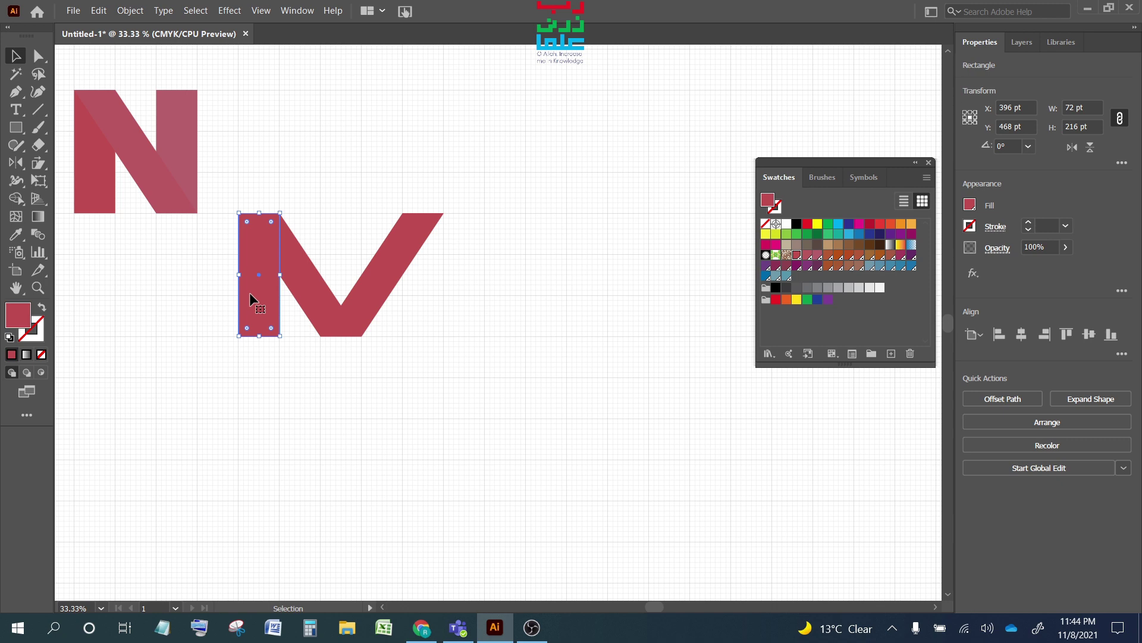
{"action": "left_click_drag", "start_coordinate": [249, 291], "coordinate": [411, 298]}
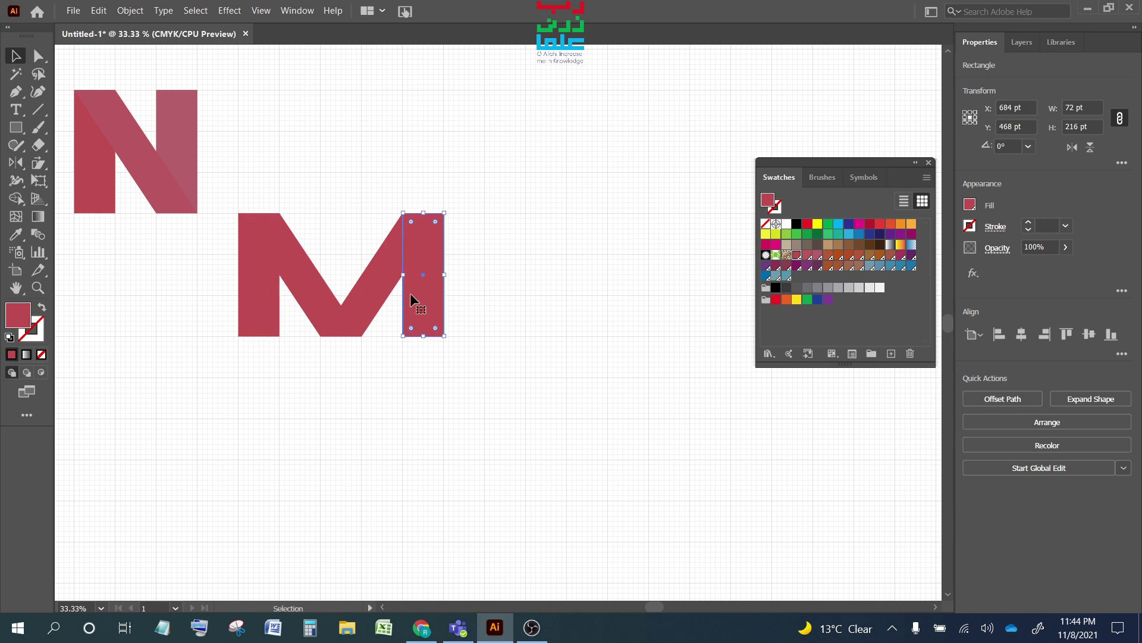
Fill the M's four bars from left to right with four consecutive blue swatches, starting with the greyish blue one
{"action": "left_click", "coordinate": [252, 270]}
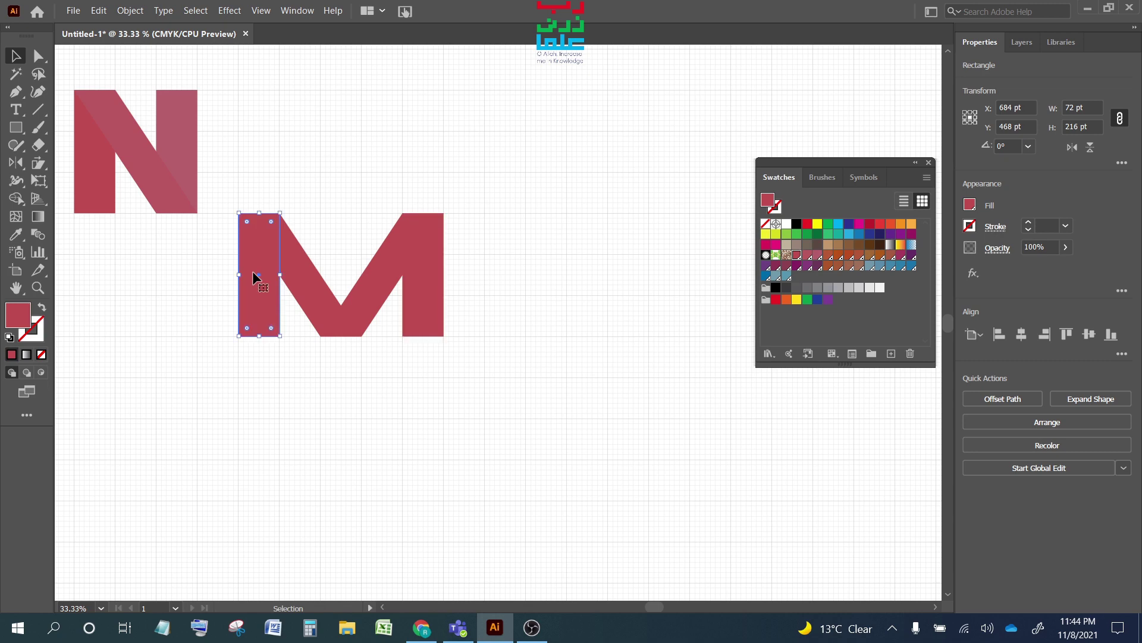
{"action": "left_click", "coordinate": [870, 265]}
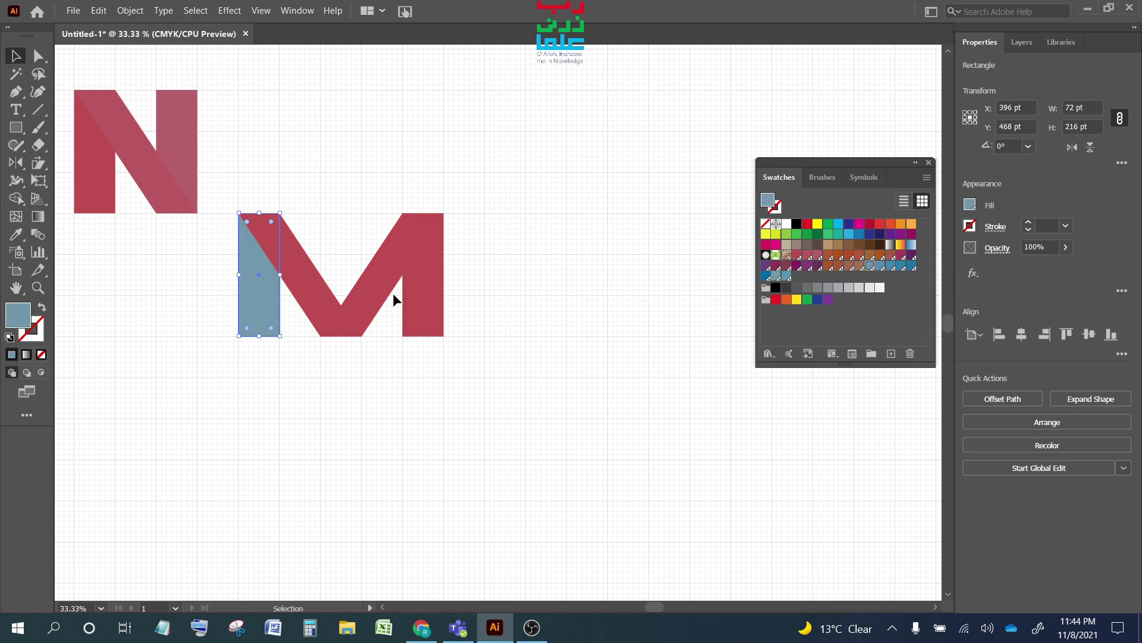
{"action": "left_click", "coordinate": [303, 277]}
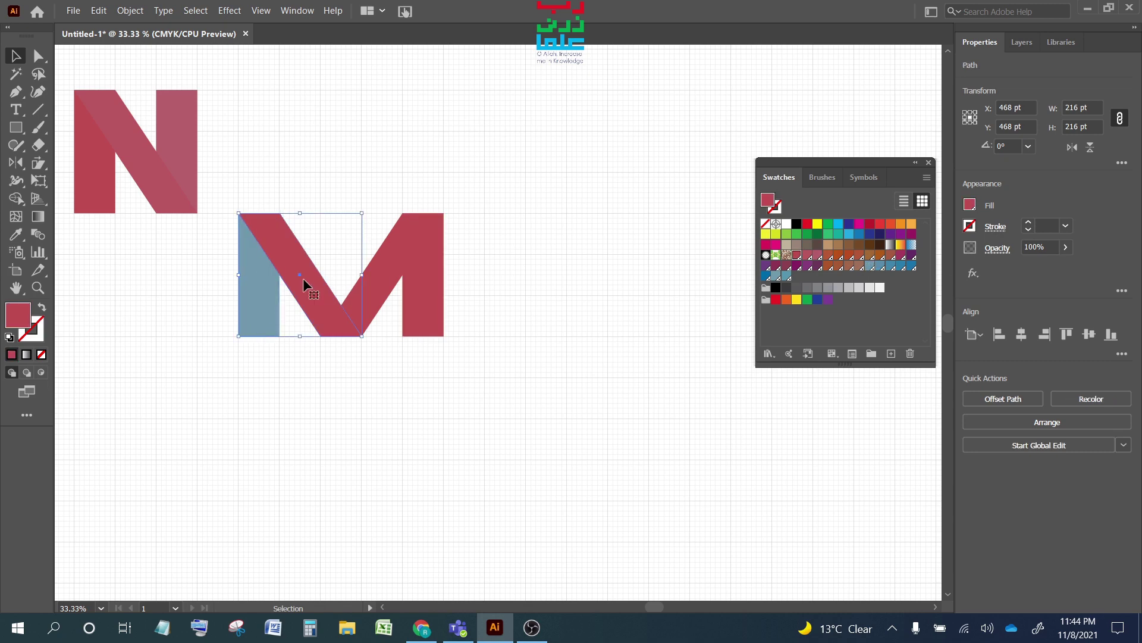
{"action": "left_click", "coordinate": [880, 265]}
{"action": "left_click", "coordinate": [382, 291]}
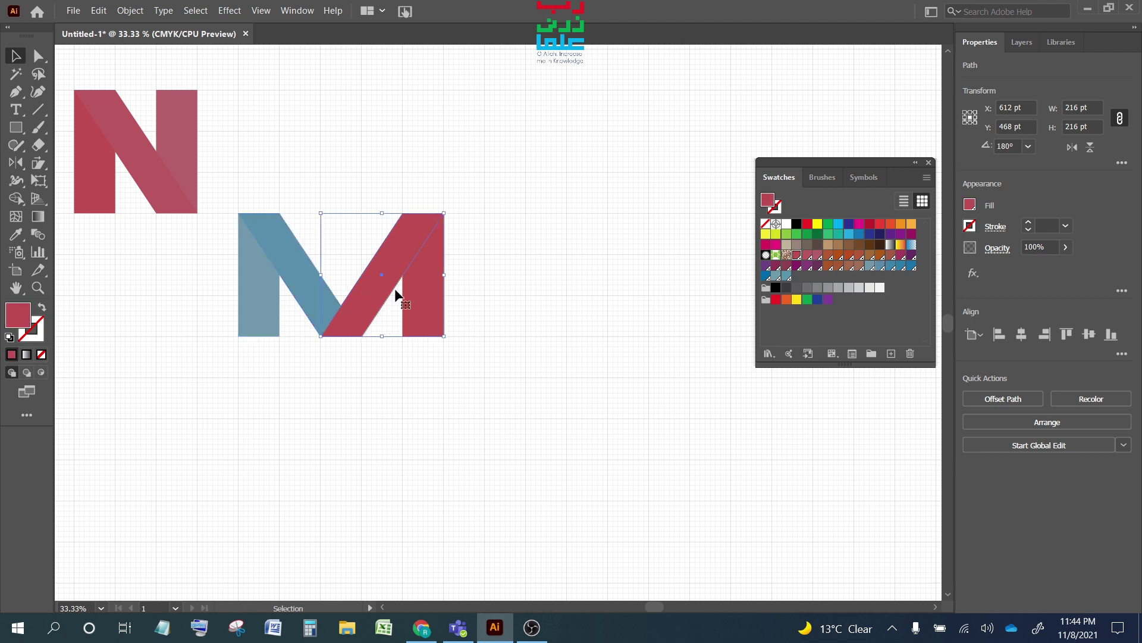
{"action": "left_click", "coordinate": [892, 271]}
{"action": "left_click", "coordinate": [428, 301]}
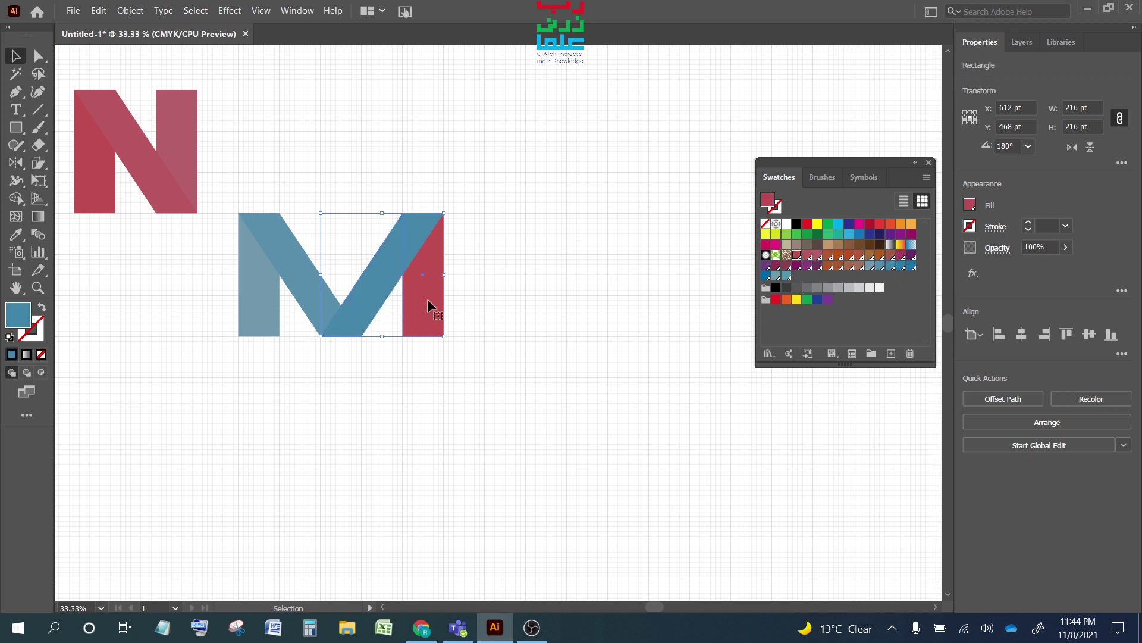
{"action": "left_click", "coordinate": [901, 266]}
{"action": "left_click", "coordinate": [478, 305]}
Move the whole letter M beside the N, at X 486 pt, Y 252 pt
{"action": "left_click_drag", "start_coordinate": [526, 190], "coordinate": [248, 362]}
{"action": "left_click_drag", "start_coordinate": [310, 290], "coordinate": [283, 177]}
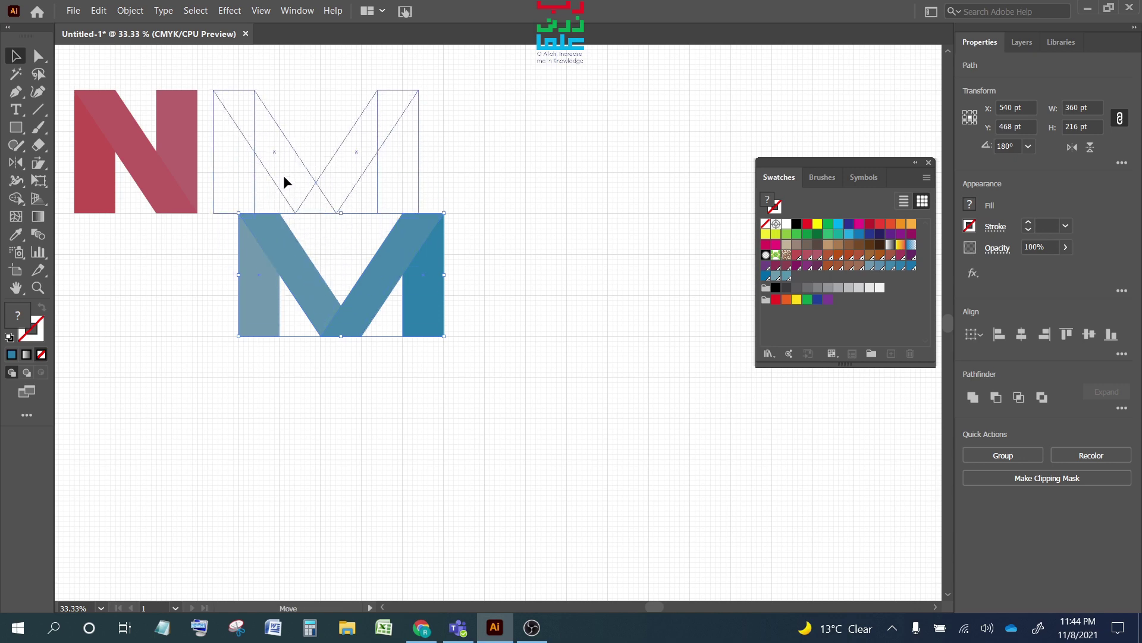
{"action": "left_click_drag", "start_coordinate": [283, 176], "coordinate": [280, 177]}
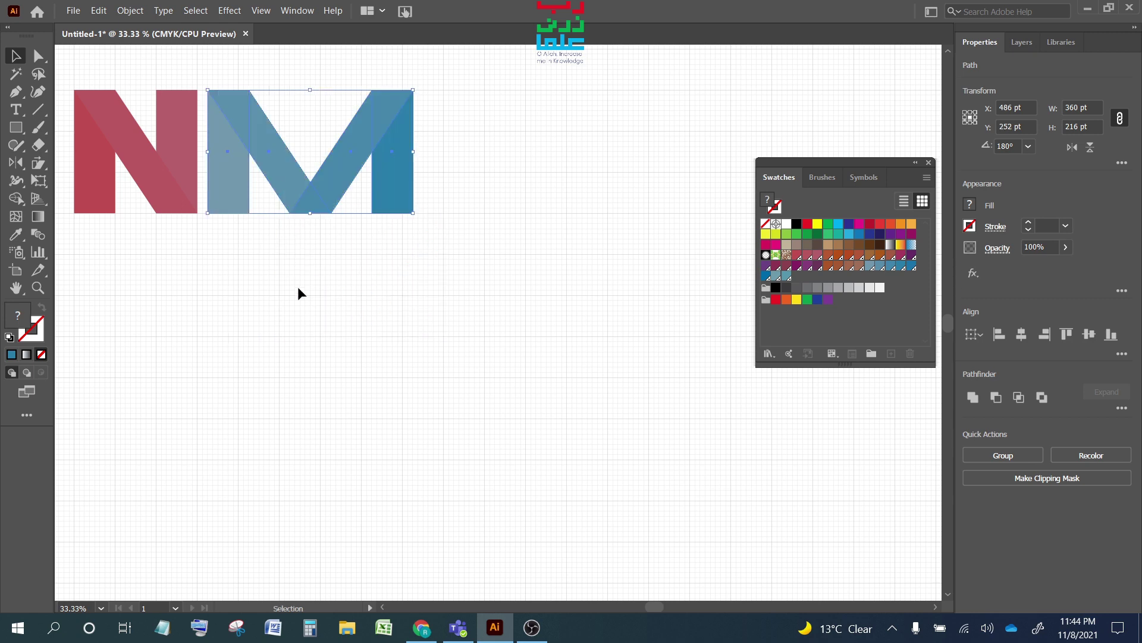
Draw a 72 × 216 pt rectangle below the M and shear a copy about its lower right corner into a rightward diagonal 216 pt wide
{"action": "left_click", "coordinate": [16, 127]}
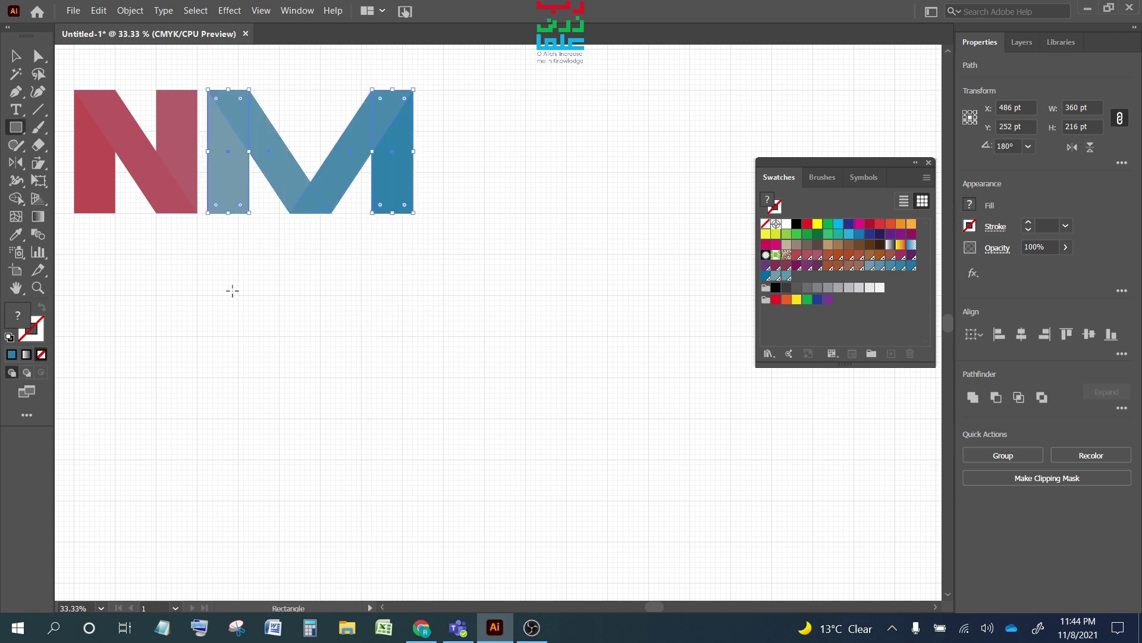
{"action": "left_click_drag", "start_coordinate": [237, 254], "coordinate": [278, 377]}
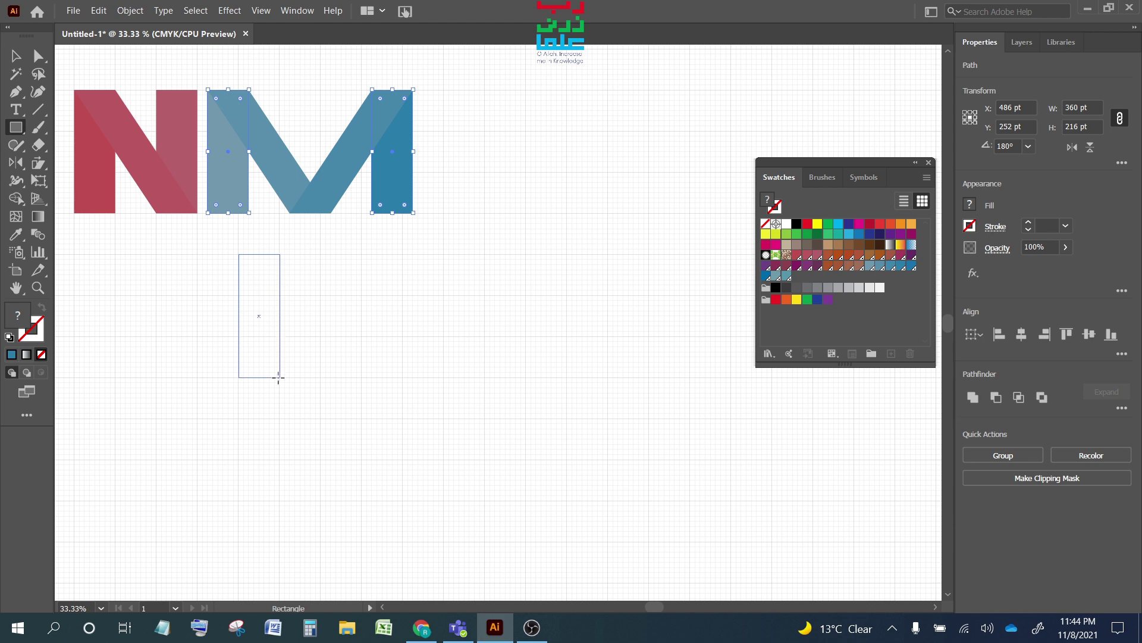
{"action": "left_click_drag", "start_coordinate": [278, 377], "coordinate": [278, 377]}
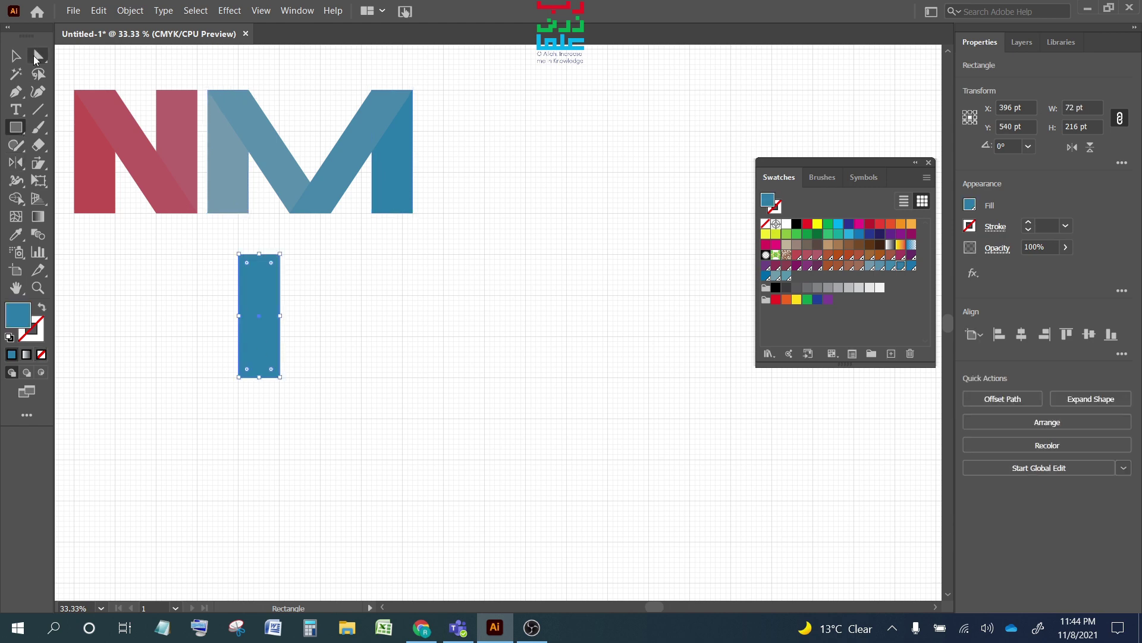
{"action": "left_click", "coordinate": [36, 169]}
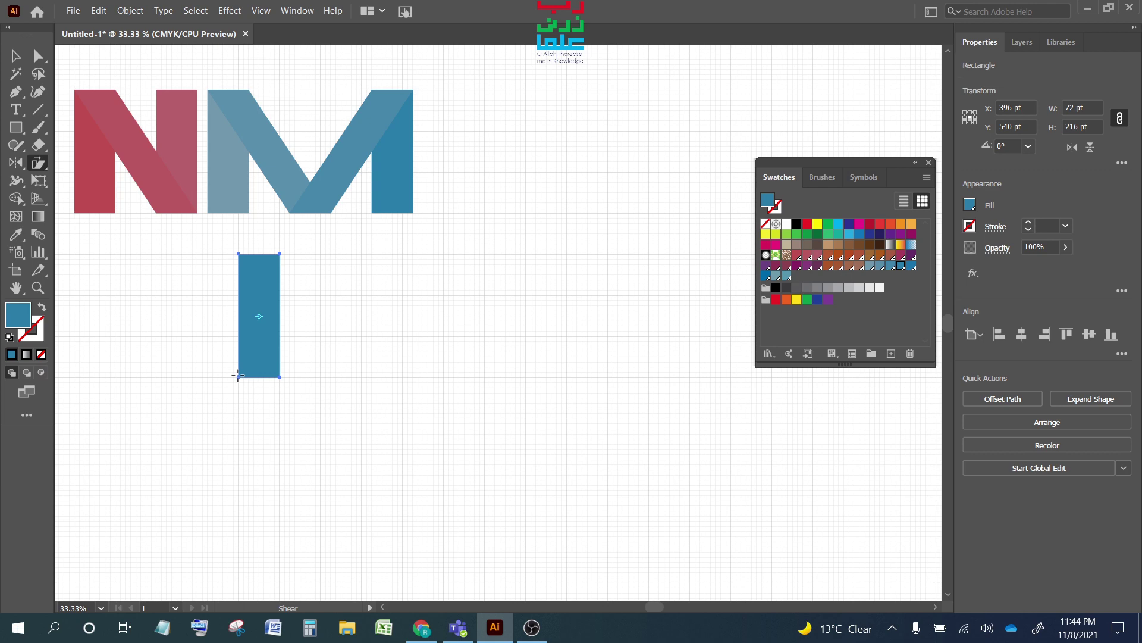
{"action": "left_click", "coordinate": [280, 377]}
{"action": "left_click_drag", "start_coordinate": [267, 269], "coordinate": [346, 273]}
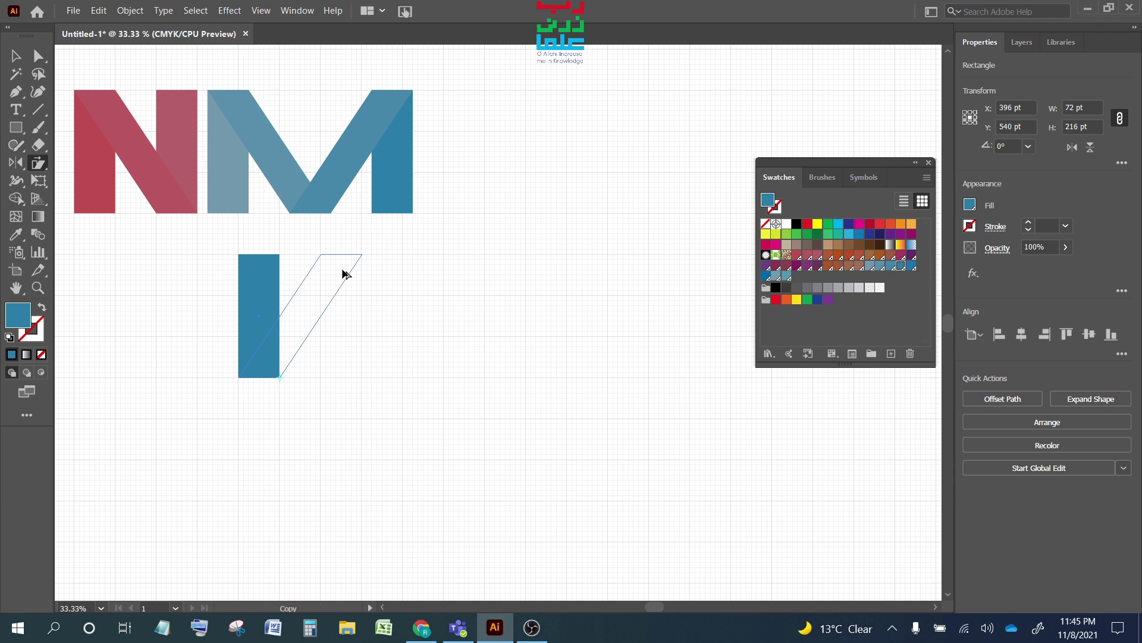
{"action": "left_click_drag", "start_coordinate": [342, 270], "coordinate": [343, 269]}
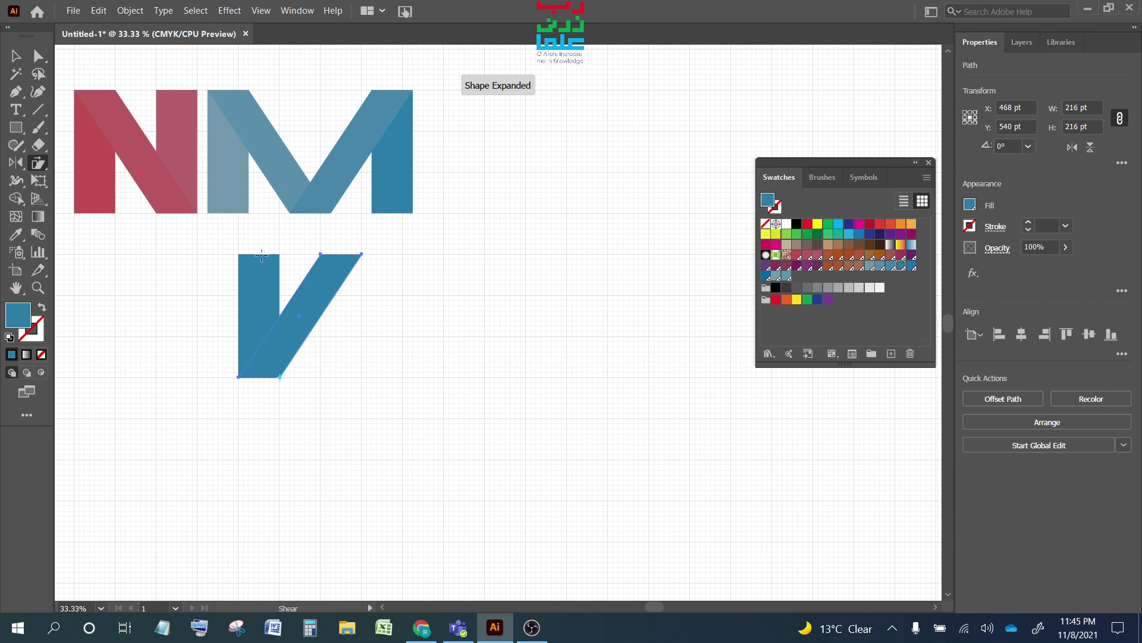
Delete the original upright rectangle, leaving only the sheared diagonal bar
{"action": "left_click", "coordinate": [16, 58]}
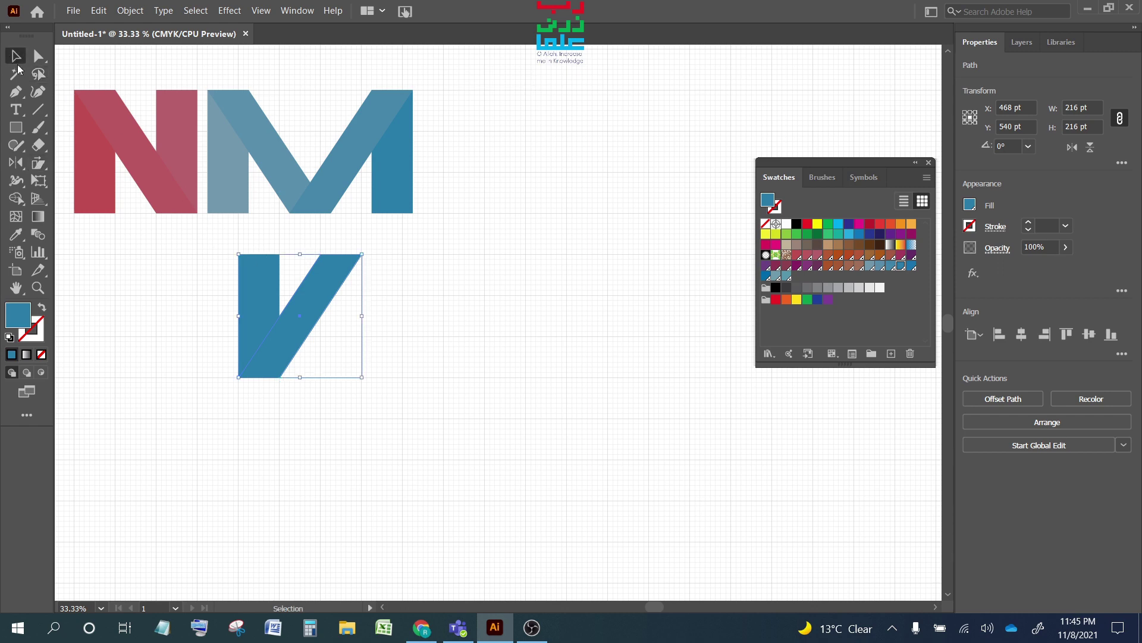
{"action": "left_click", "coordinate": [255, 269]}
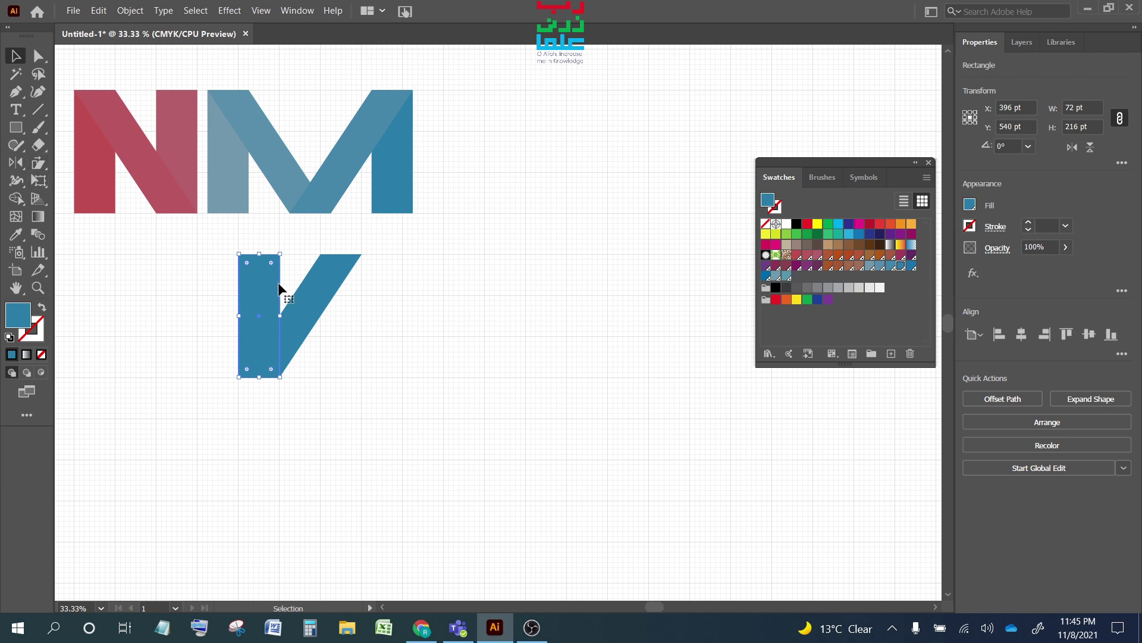
{"action": "key", "text": "Delete"}
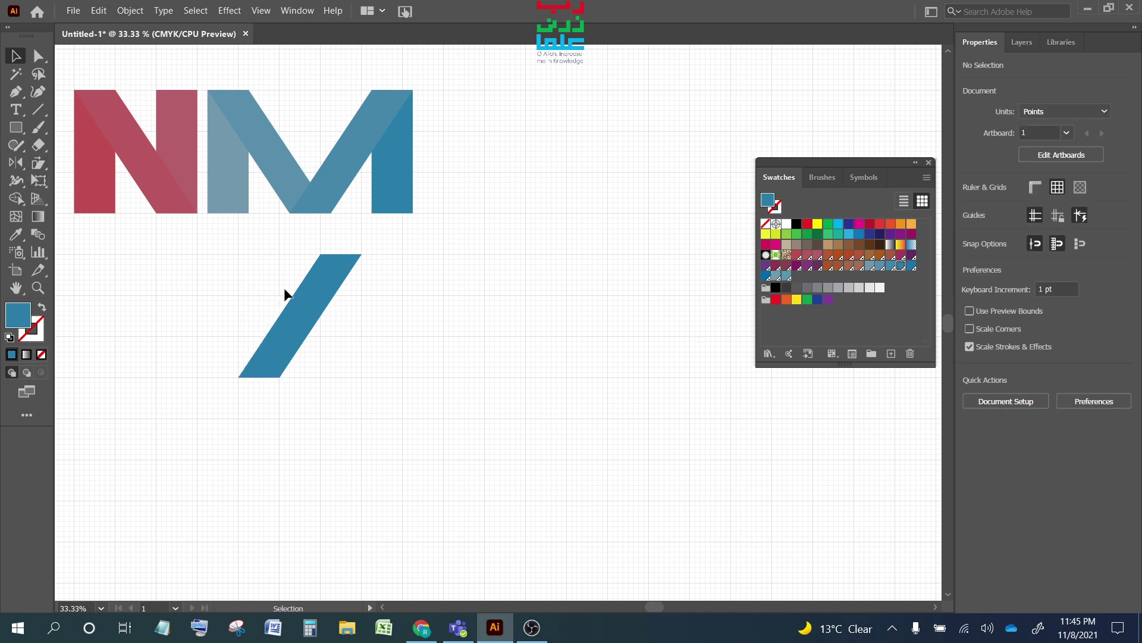
Duplicate the diagonal bar, flip the copy horizontally and place it at X 324 pt, Y 540 pt to form a letter V
{"action": "left_click", "coordinate": [298, 301]}
{"action": "key", "text": "a"}
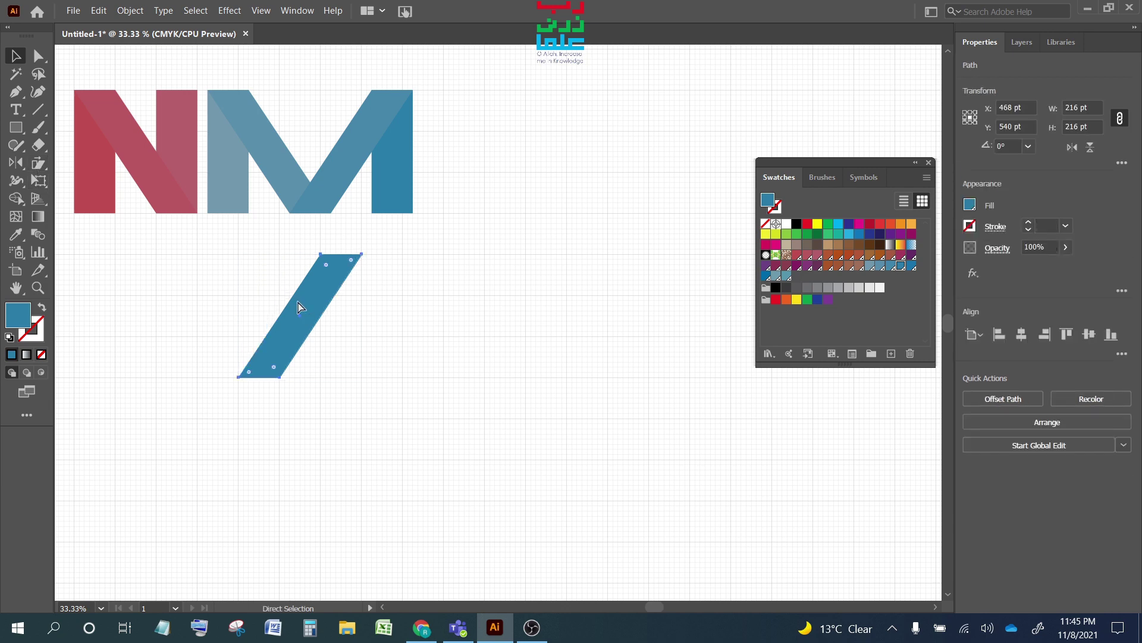
{"action": "key", "text": "ctrl+c"}
{"action": "key", "text": "ctrl+v"}
{"action": "key", "text": "v"}
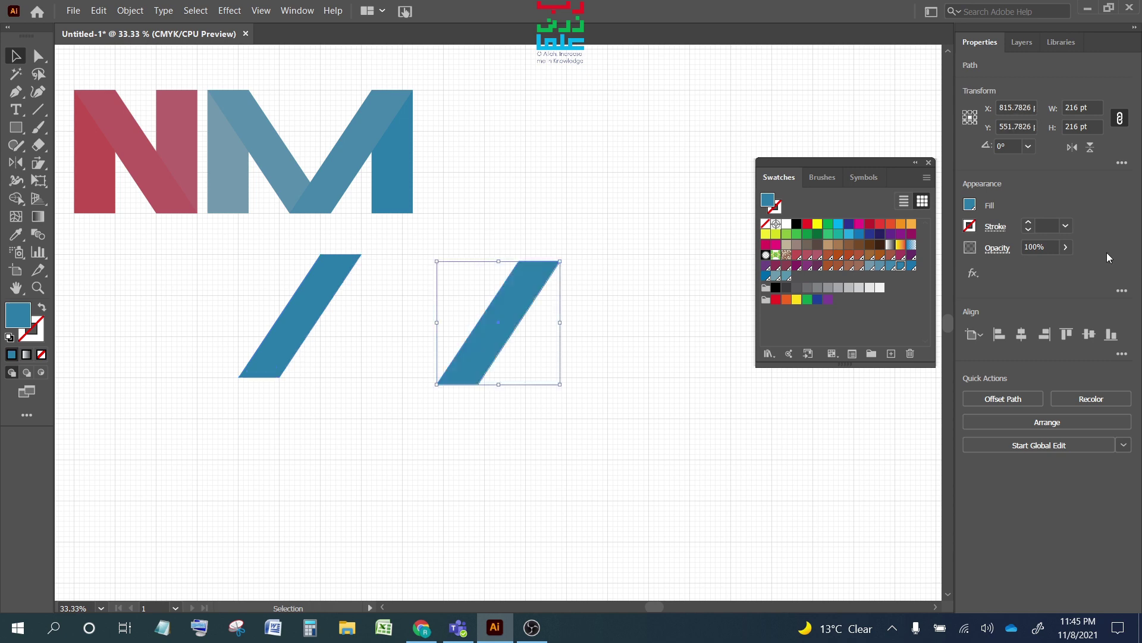
{"action": "left_click", "coordinate": [1072, 147]}
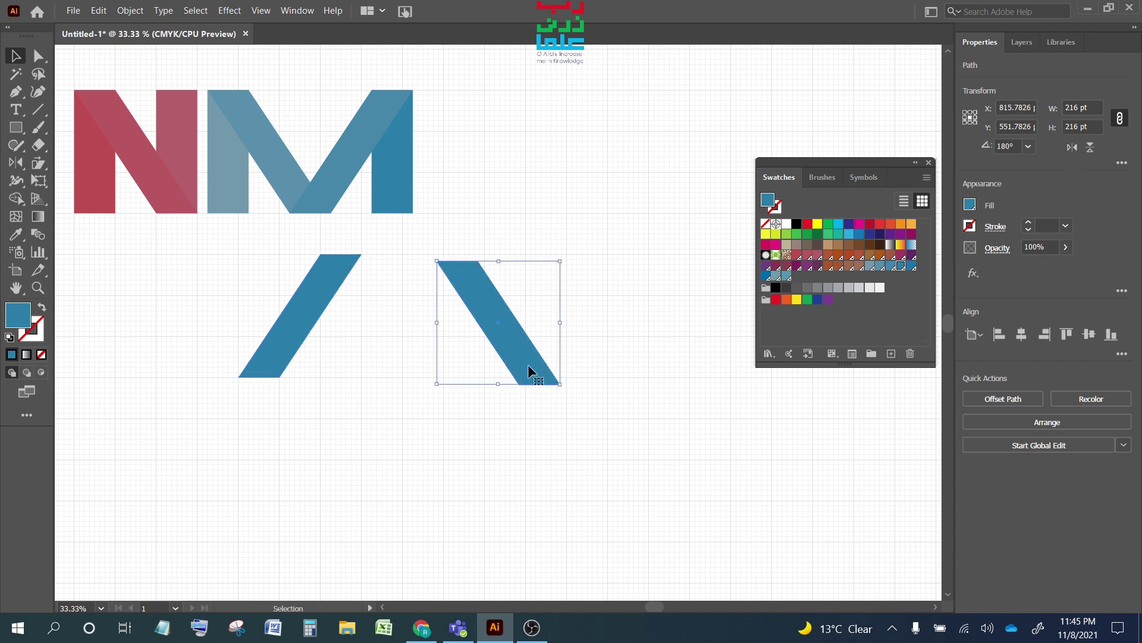
{"action": "left_click_drag", "start_coordinate": [527, 364], "coordinate": [243, 358]}
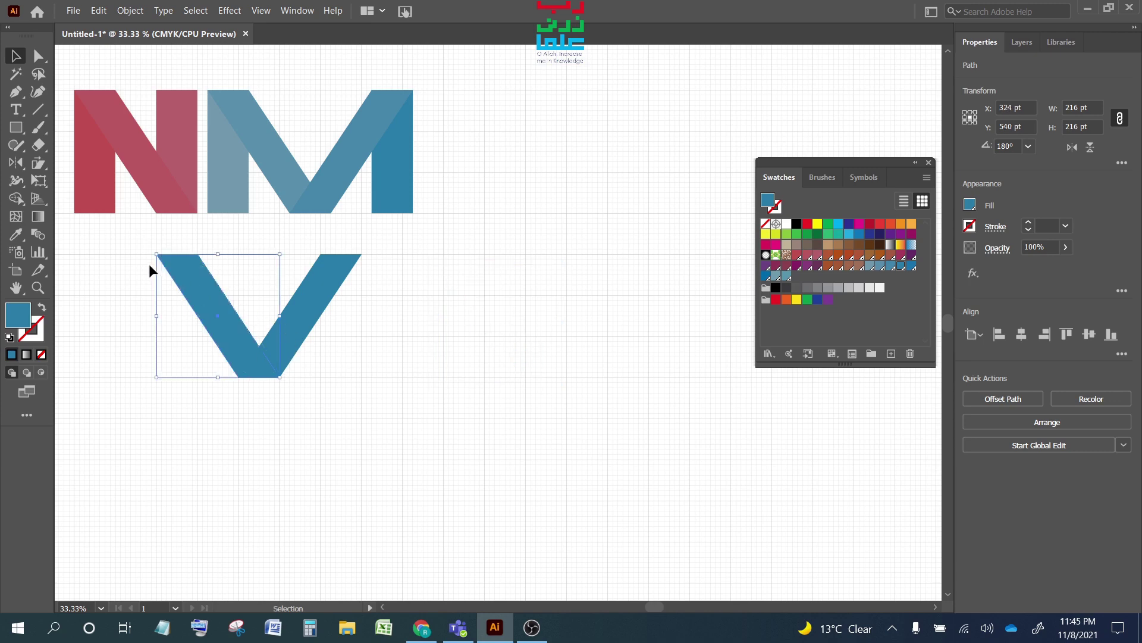
Move the whole letter V beside the M, at X 855 pt, Y 252 pt
{"action": "left_click_drag", "start_coordinate": [159, 264], "coordinate": [379, 394]}
{"action": "left_click_drag", "start_coordinate": [287, 330], "coordinate": [544, 163]}
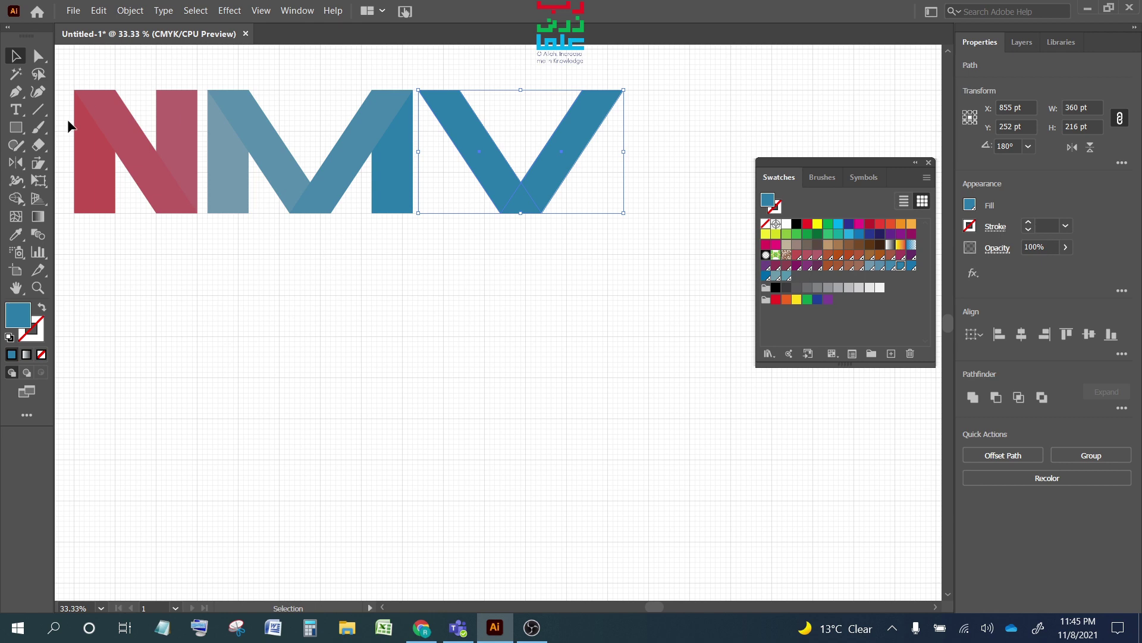
Draw another 72 × 216 pt upright rectangle below the letters, at X 468 pt, Y 612 pt
{"action": "left_click", "coordinate": [16, 127]}
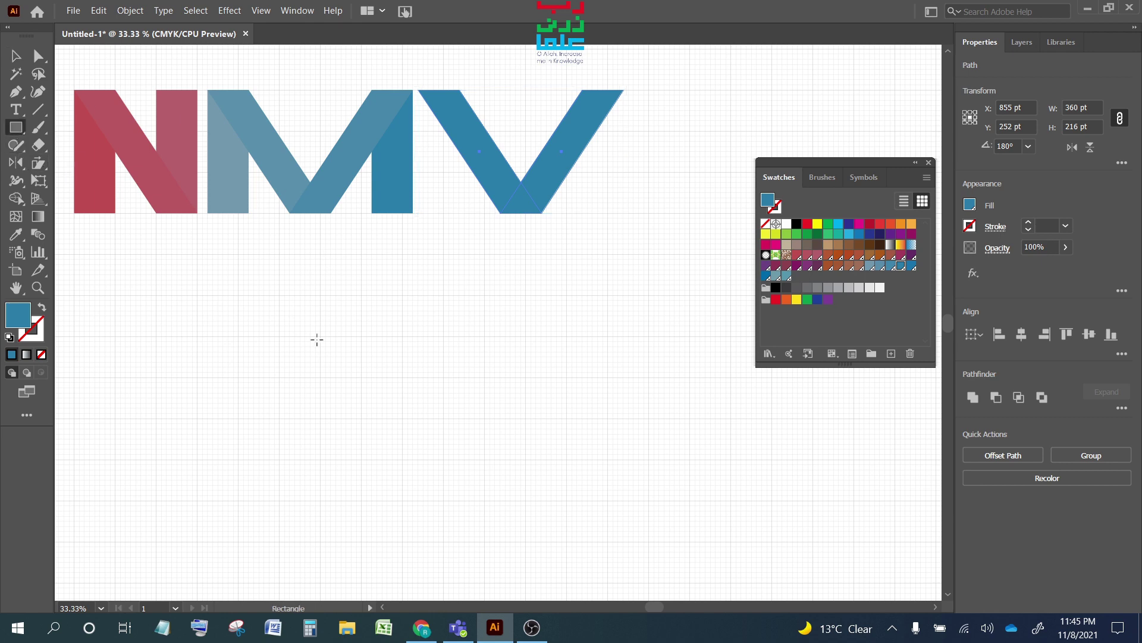
{"action": "left_click_drag", "start_coordinate": [280, 293], "coordinate": [321, 419]}
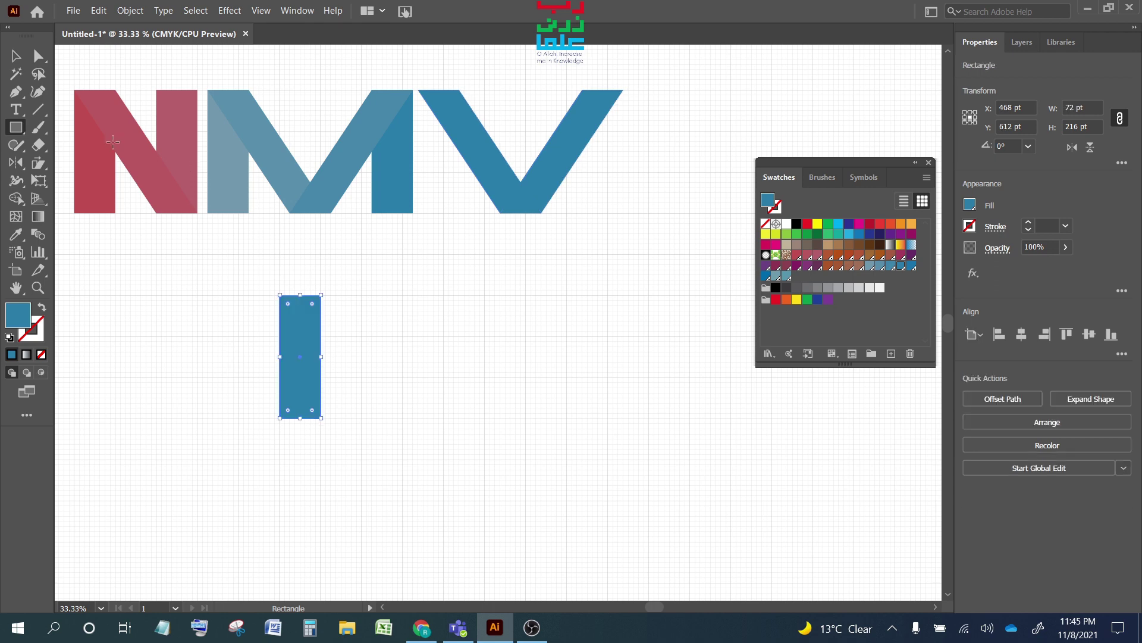
Shear a copy of the upright rectangle from its upper-right corner into a diagonal bar 225 pt wide, keeping the original
{"action": "left_click", "coordinate": [16, 55]}
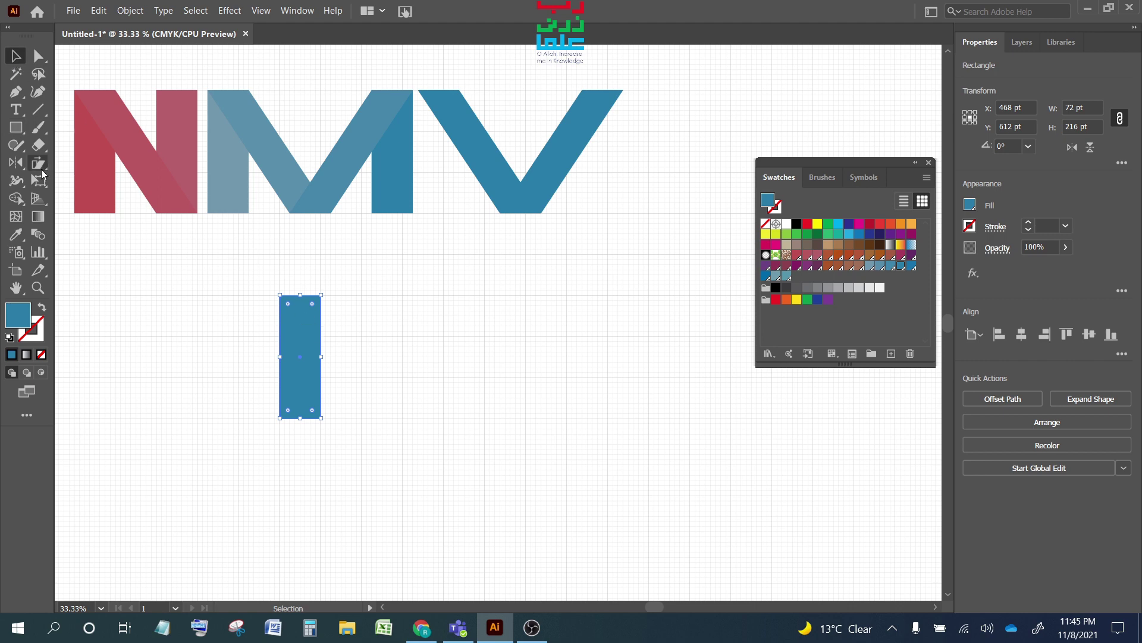
{"action": "left_click", "coordinate": [40, 168]}
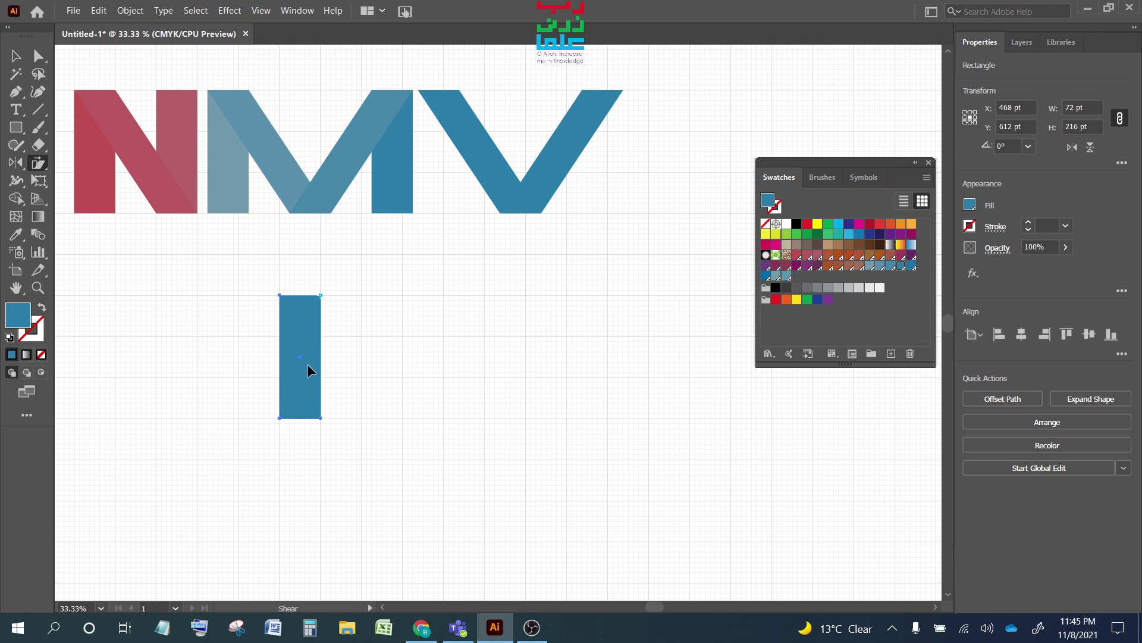
{"action": "left_click_drag", "start_coordinate": [307, 369], "coordinate": [362, 369]}
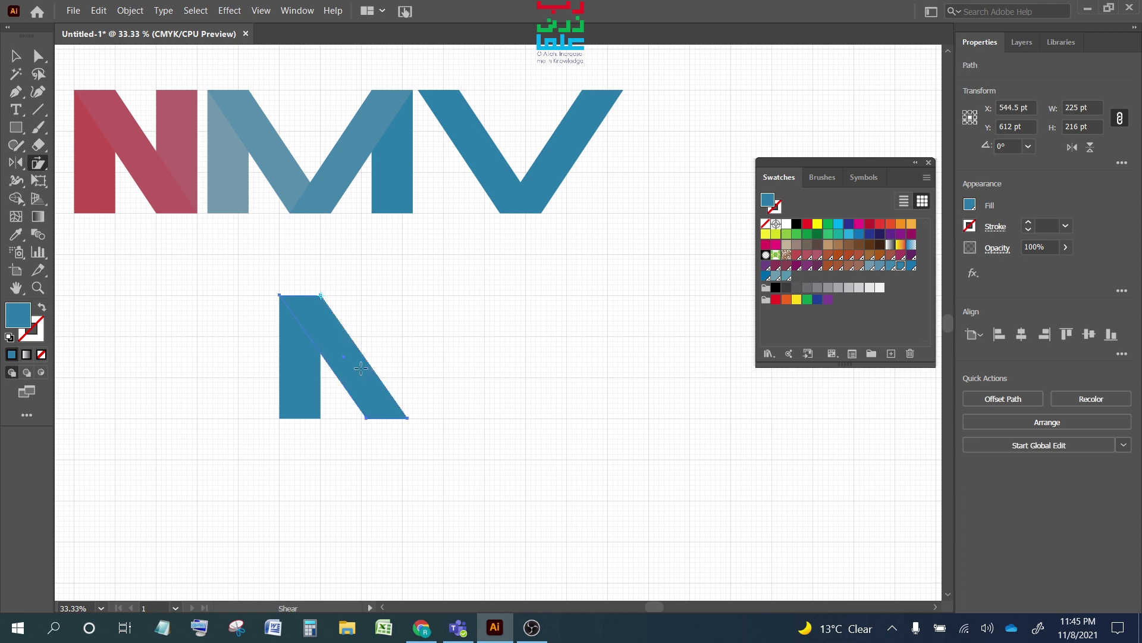
Recolour the new diagonal bar and the right arm of the V with the darker blue swatch
{"action": "left_click", "coordinate": [17, 55]}
{"action": "left_click", "coordinate": [911, 266]}
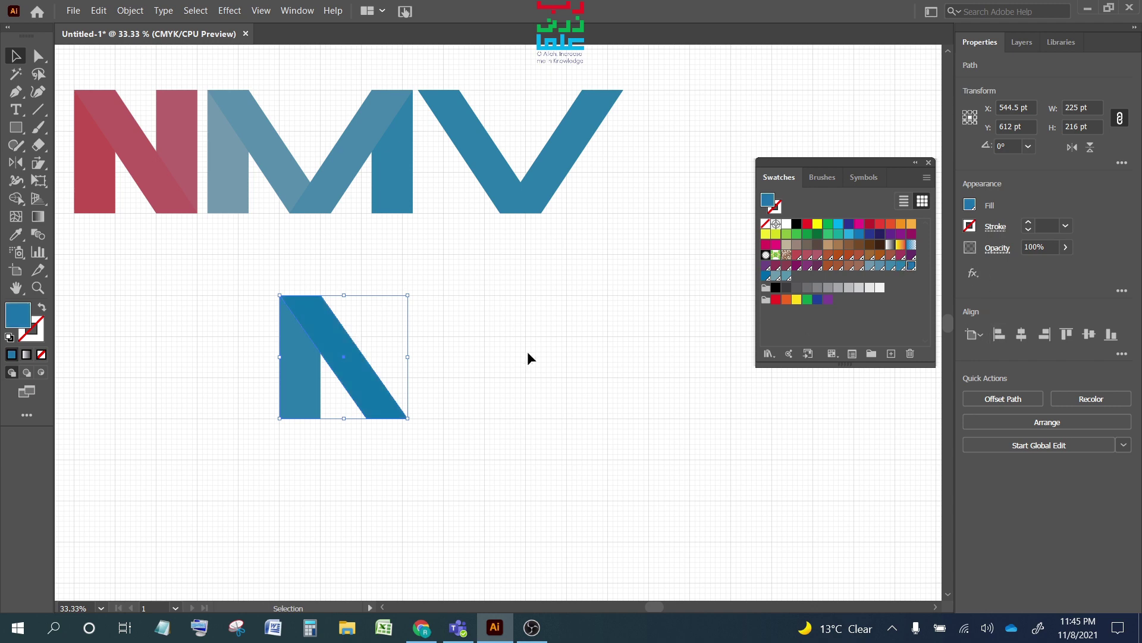
{"action": "left_click", "coordinate": [556, 150]}
{"action": "left_click", "coordinate": [911, 265]}
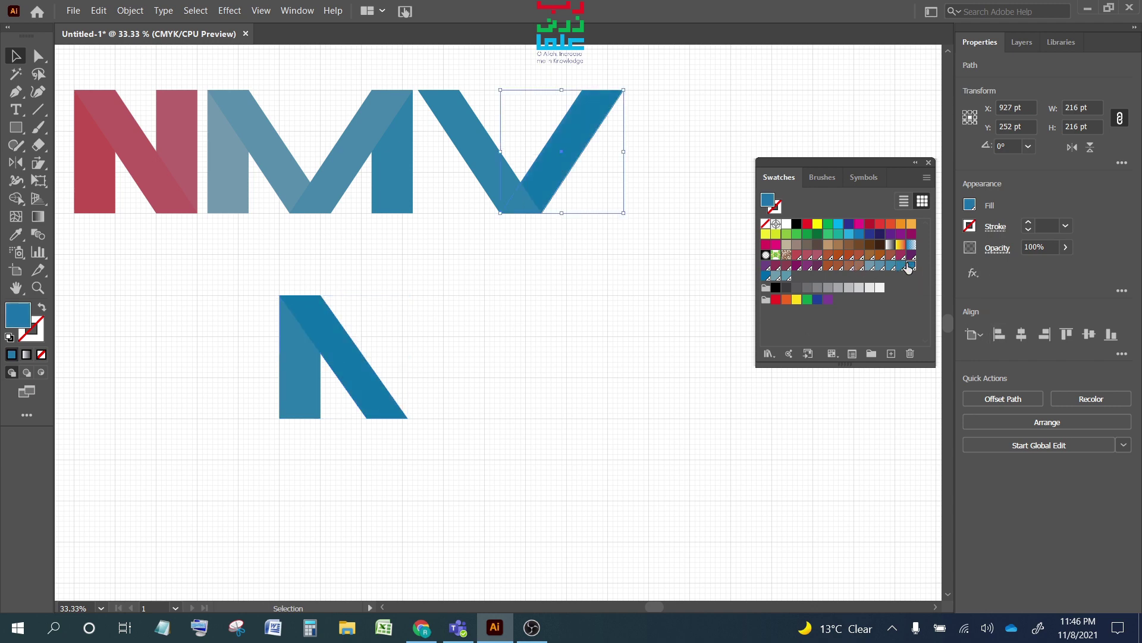
{"action": "left_click", "coordinate": [506, 245]}
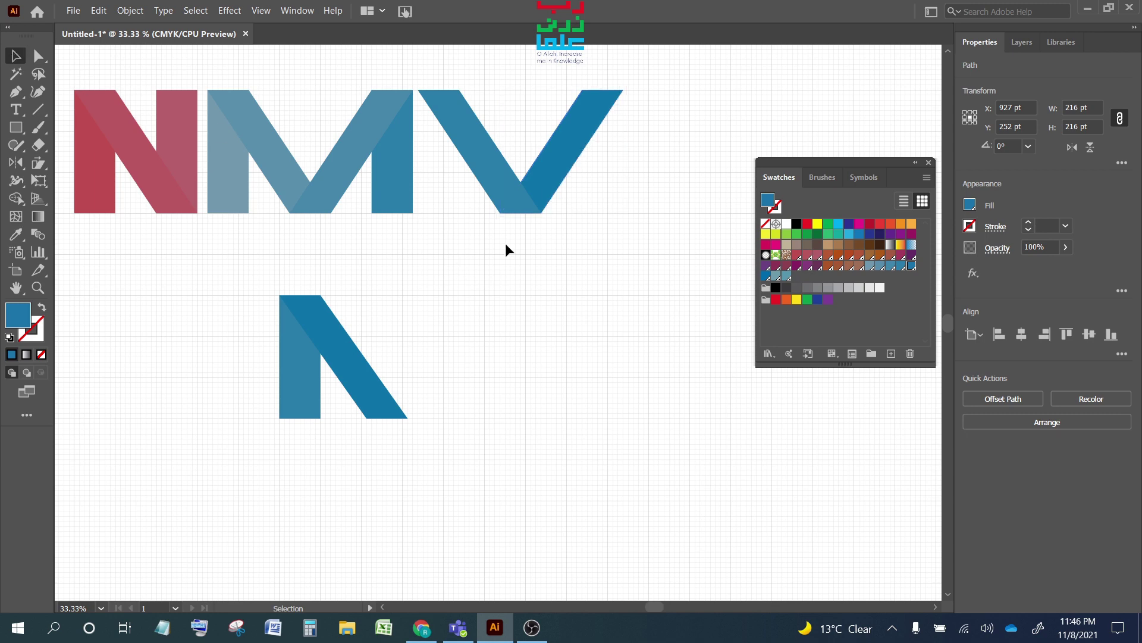
Move the whole letter V down beside the new diagonal bar, at X 720 pt, Y 612 pt
{"action": "mouse_move", "coordinate": [667, 88]}
{"action": "left_mouse_down"}
{"action": "mouse_move", "coordinate": [489, 217]}
{"action": "mouse_move", "coordinate": [479, 347]}
{"action": "mouse_move", "coordinate": [418, 380]}
{"action": "left_mouse_up"}
{"action": "left_click_drag", "start_coordinate": [416, 382], "coordinate": [415, 387]}
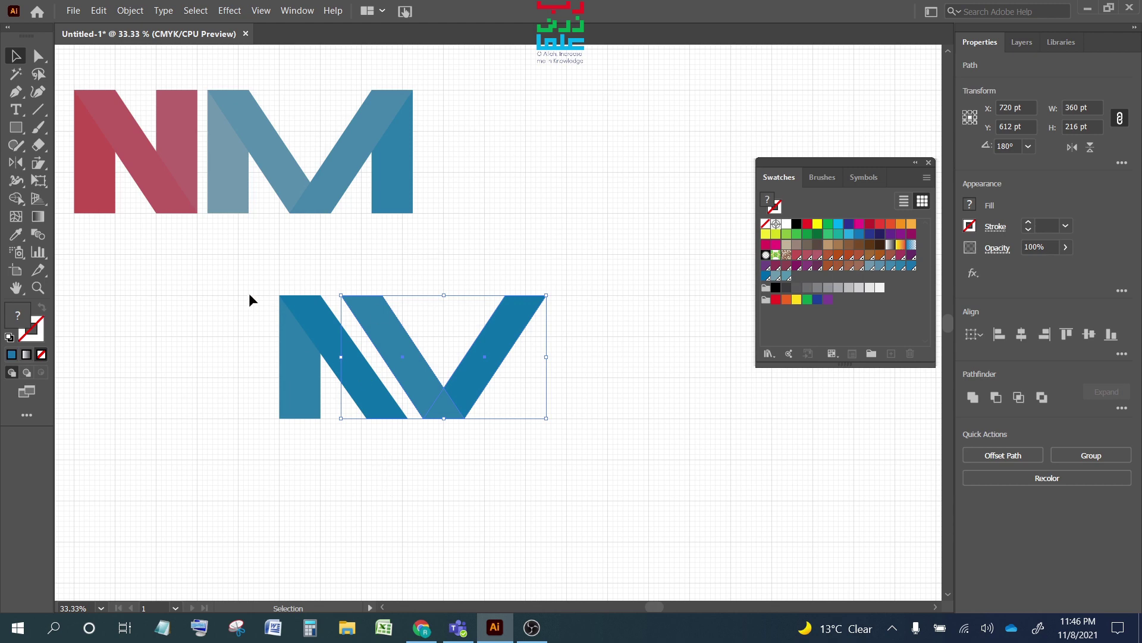
{"action": "left_click", "coordinate": [415, 475]}
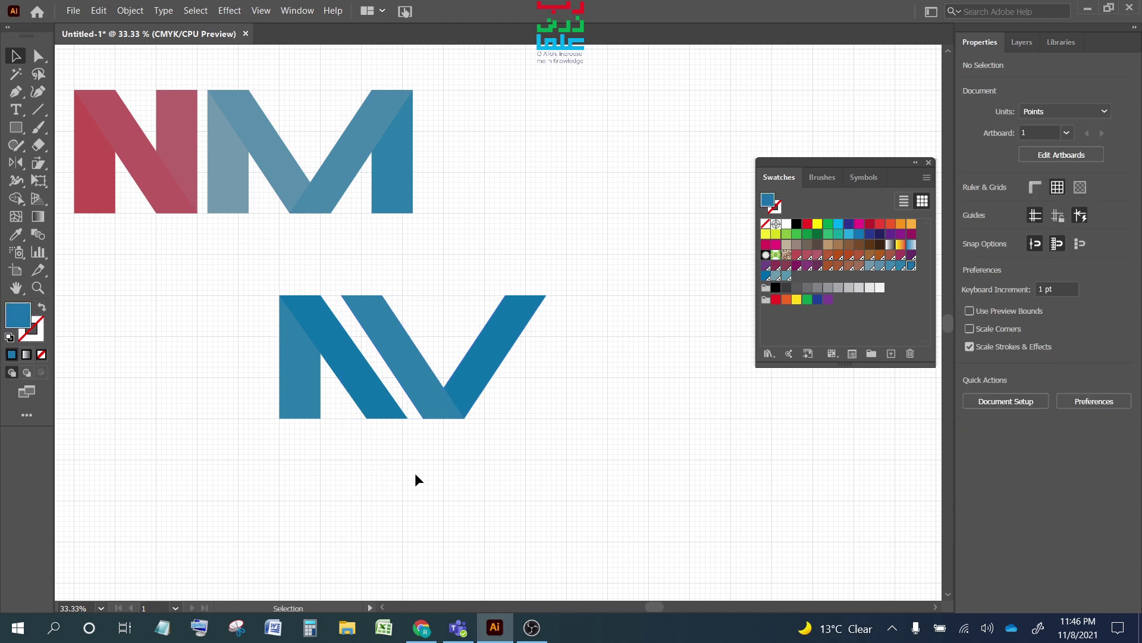
Move the upright, diagonal bar and V together beneath the N and M, at X 306 pt, Y 540 pt
{"action": "left_click_drag", "start_coordinate": [232, 261], "coordinate": [595, 435]}
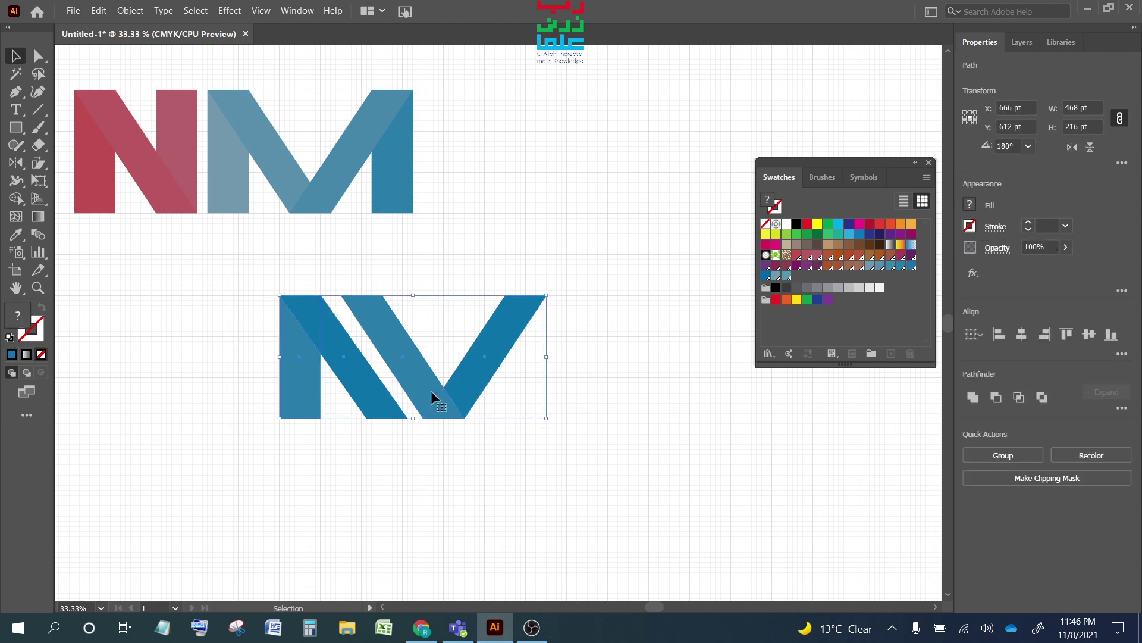
{"action": "left_click_drag", "start_coordinate": [430, 390], "coordinate": [226, 351]}
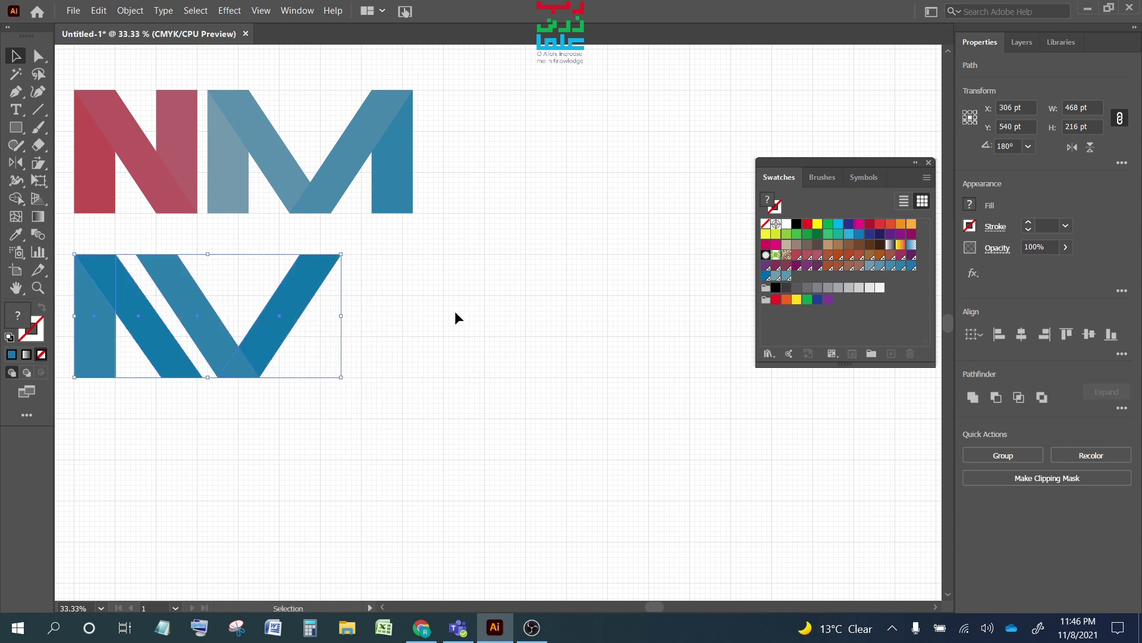
{"action": "left_click", "coordinate": [409, 338]}
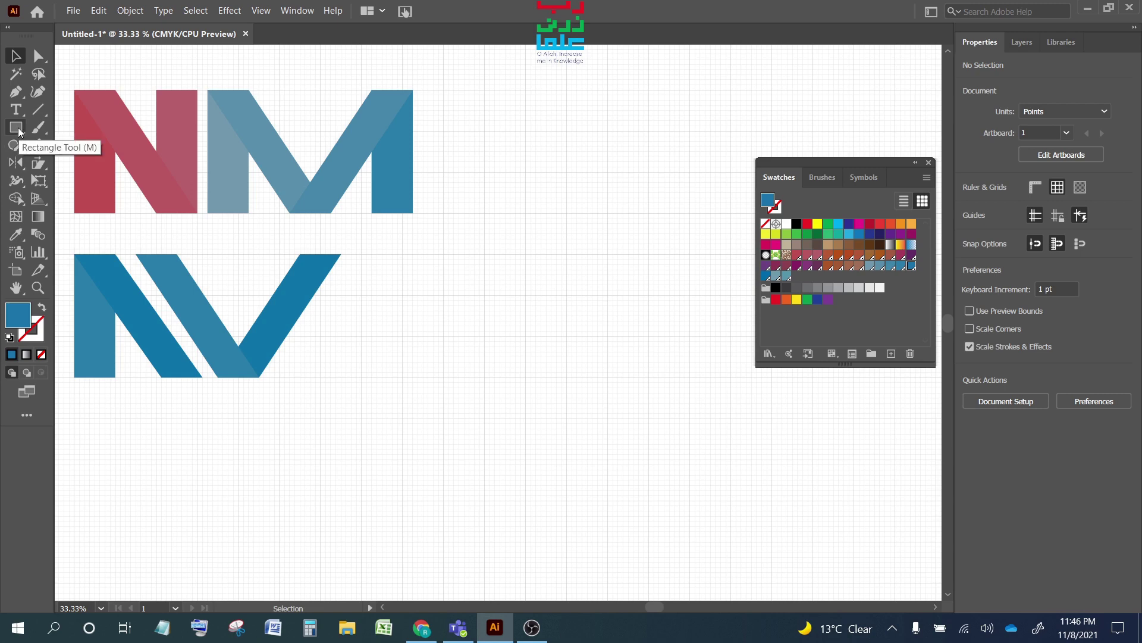
Duplicate the V's right arm just beside it, at X 531 pt, Y 540 pt, as the slanted stem of a K
{"action": "left_click", "coordinate": [290, 292]}
{"action": "left_click_drag", "start_coordinate": [291, 292], "coordinate": [349, 299]}
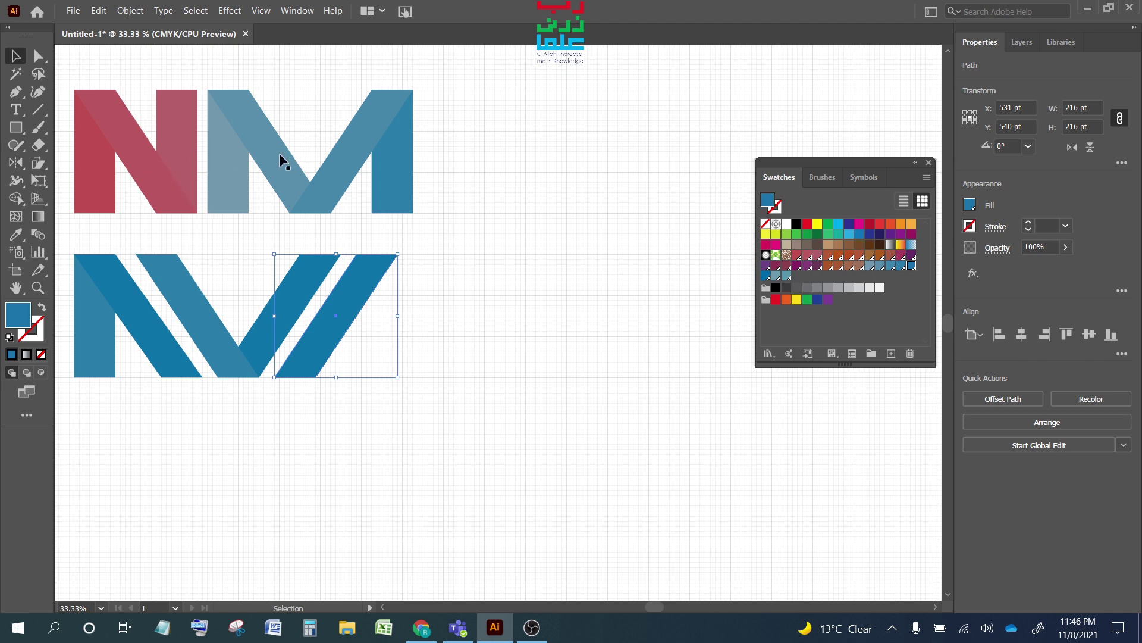
Draw a 72 × 144 pt rectangle beside the slanted stem and shear it leftward into a leg about 216 × 111 pt
{"action": "left_click", "coordinate": [16, 128]}
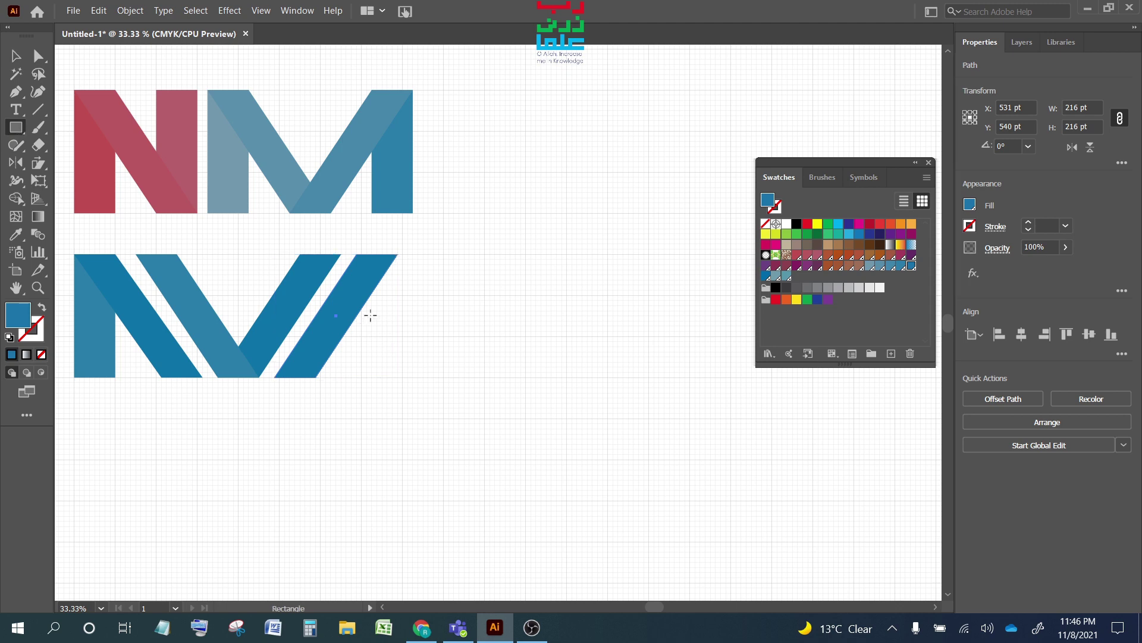
{"action": "left_click_drag", "start_coordinate": [444, 296], "coordinate": [402, 377]}
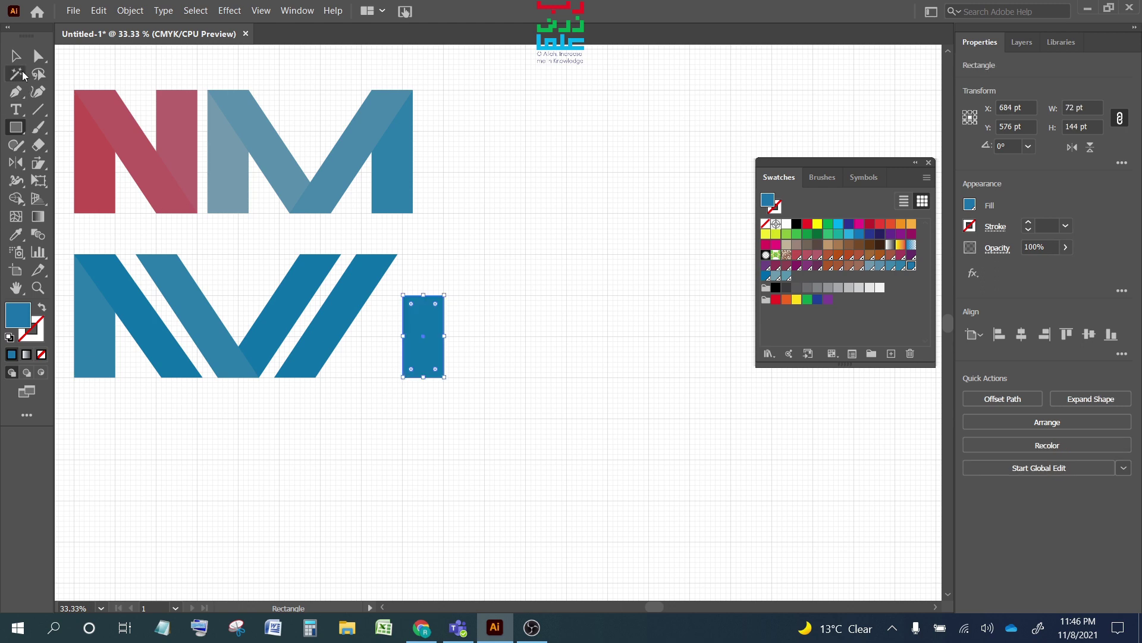
{"action": "left_click", "coordinate": [16, 55]}
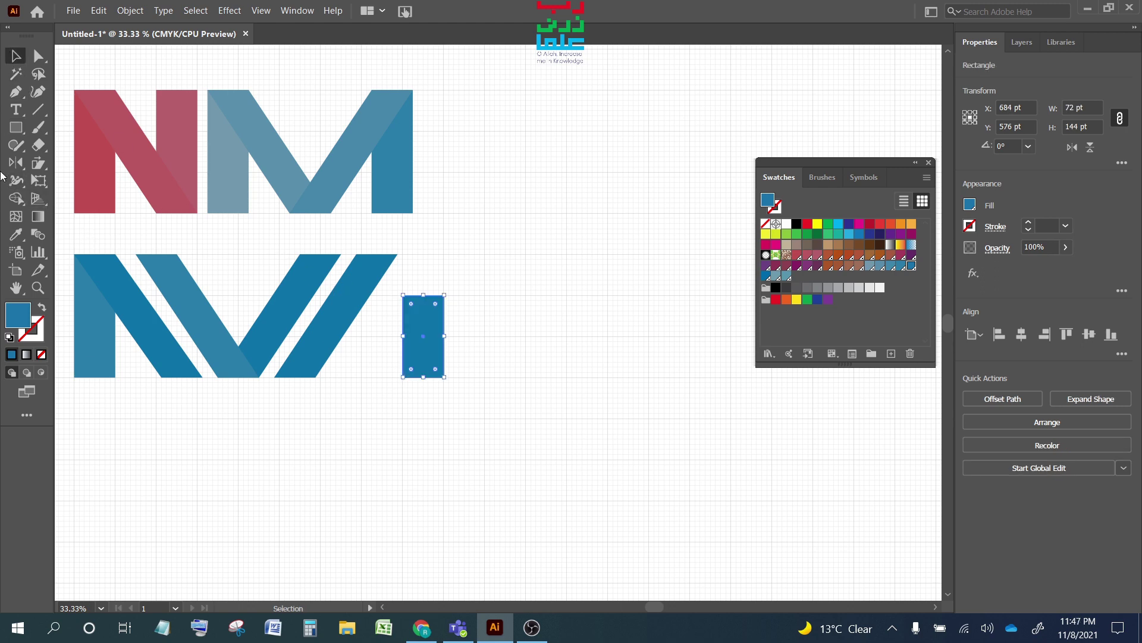
{"action": "left_click", "coordinate": [40, 164]}
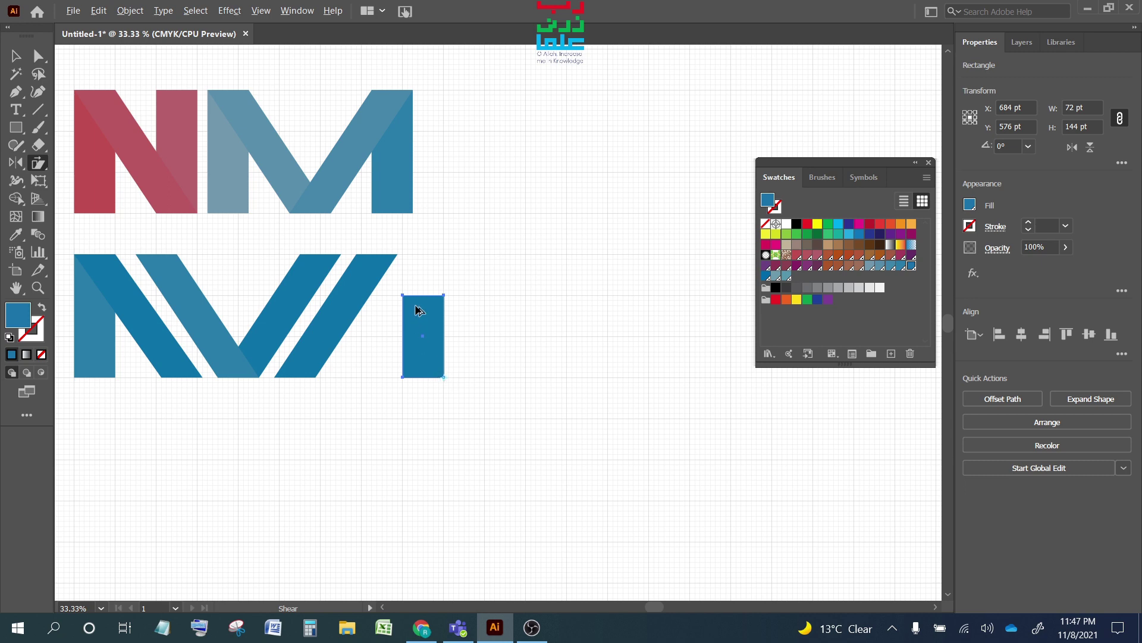
{"action": "left_click_drag", "start_coordinate": [415, 305], "coordinate": [348, 328]}
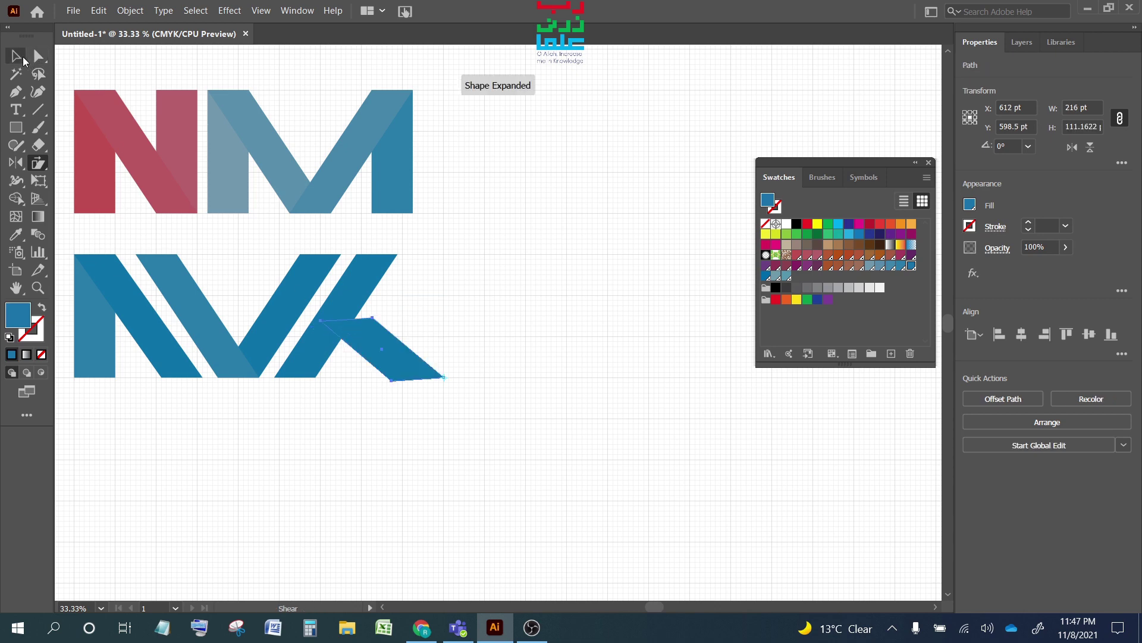
Move the sheared leg against the slanted stem and shrink it to about 189 × 93 pt
{"action": "left_click", "coordinate": [24, 62]}
{"action": "left_click_drag", "start_coordinate": [395, 364], "coordinate": [382, 364]}
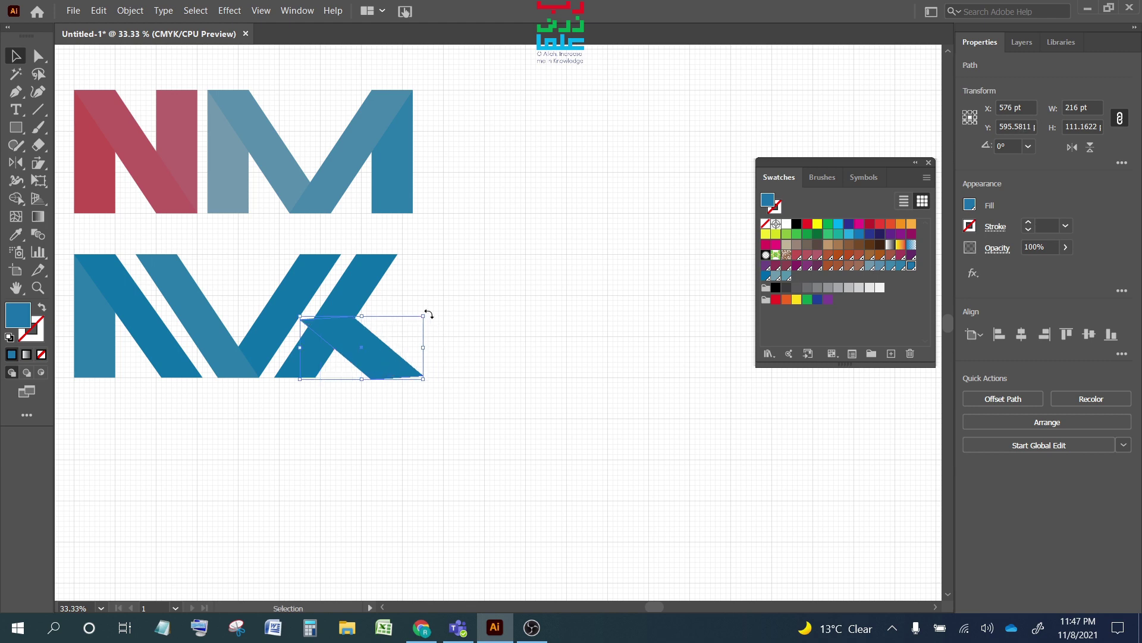
{"action": "left_click_drag", "start_coordinate": [423, 316], "coordinate": [351, 345]}
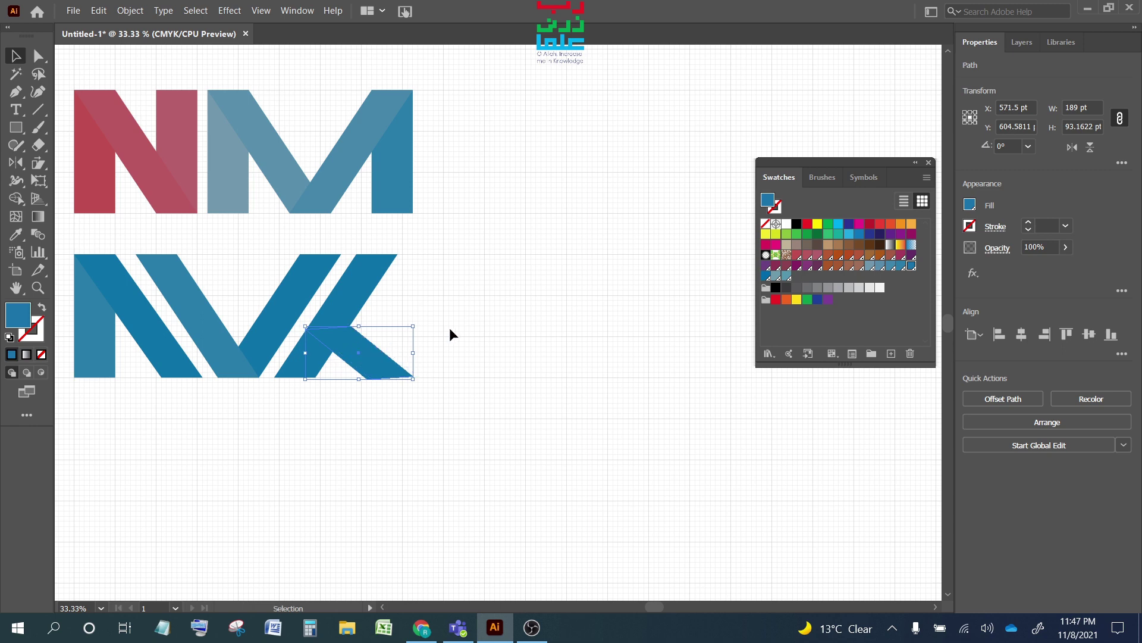
{"action": "left_click", "coordinate": [449, 327]}
Duplicate the K's leg, flip the copy vertically and place it above the leg at about X 580.5 pt, Y 520.4 pt
{"action": "left_click", "coordinate": [370, 352]}
{"action": "key", "text": "a"}
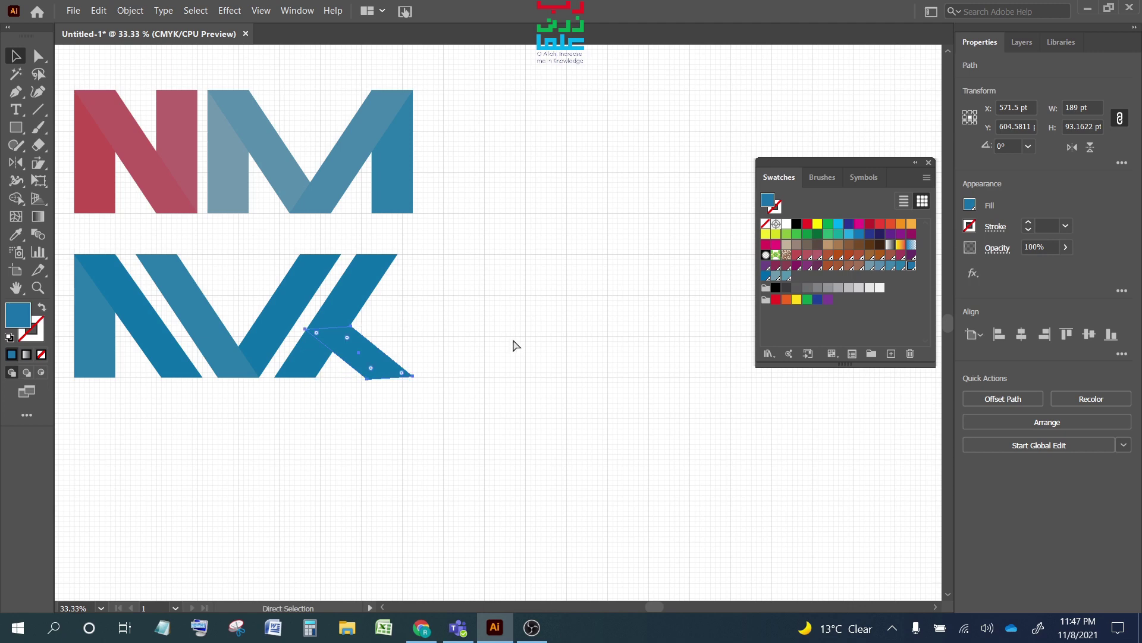
{"action": "key", "text": "ctrl+c"}
{"action": "key", "text": "ctrl+v"}
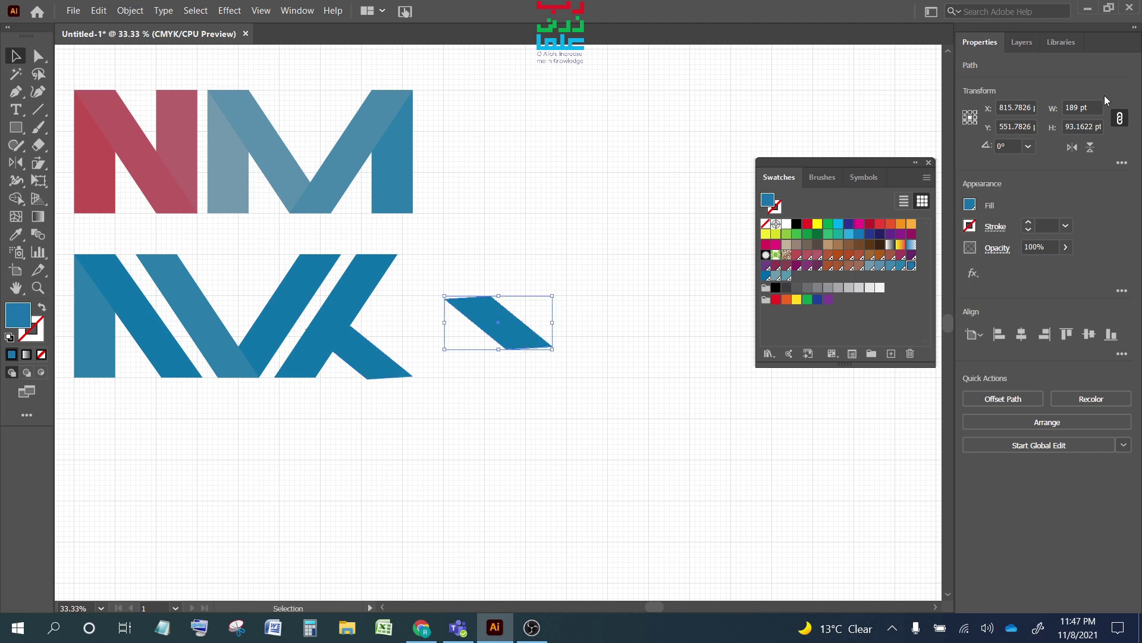
{"action": "left_click", "coordinate": [1088, 148]}
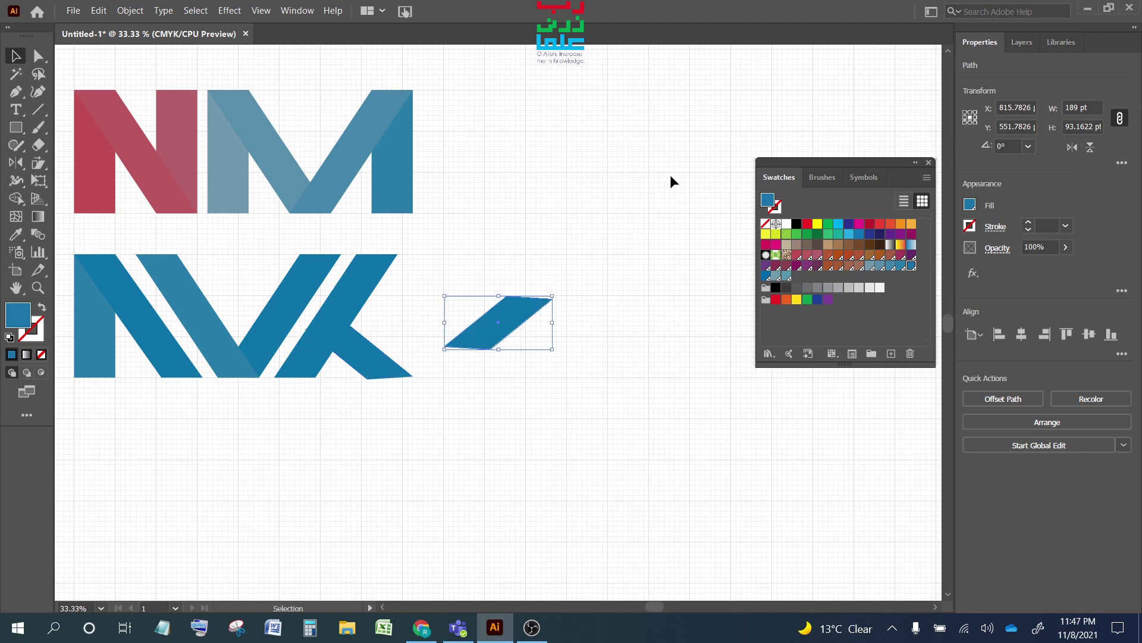
{"action": "left_click_drag", "start_coordinate": [505, 321], "coordinate": [374, 300]}
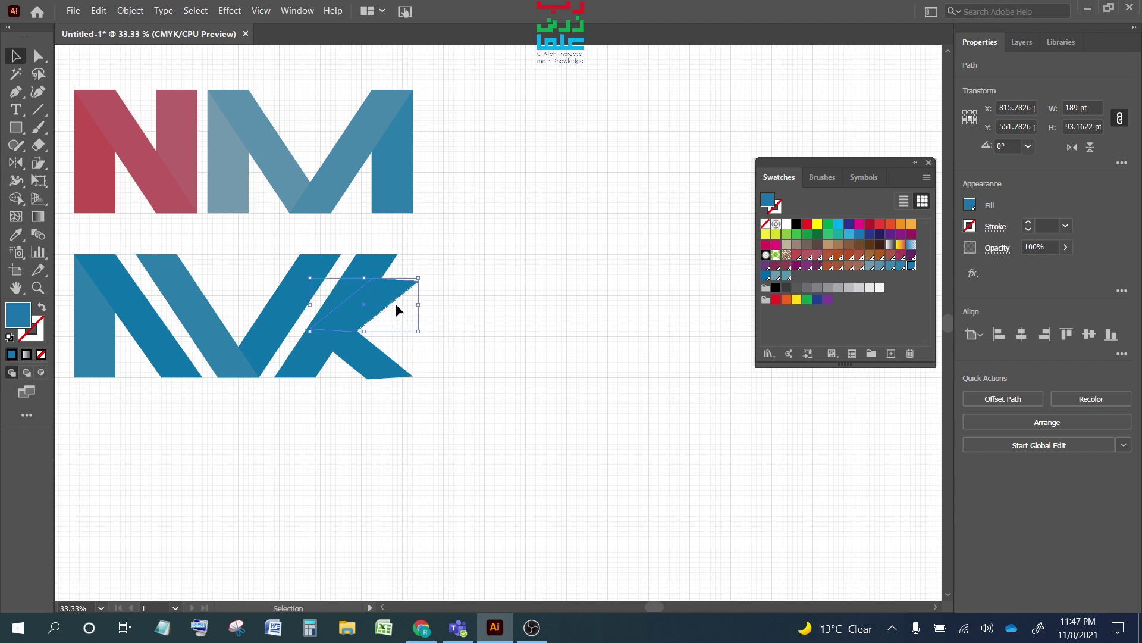
Flip the copied bar vertically again and rotate it to 55.25° to form the K's upper arm
{"action": "left_click", "coordinate": [1068, 147]}
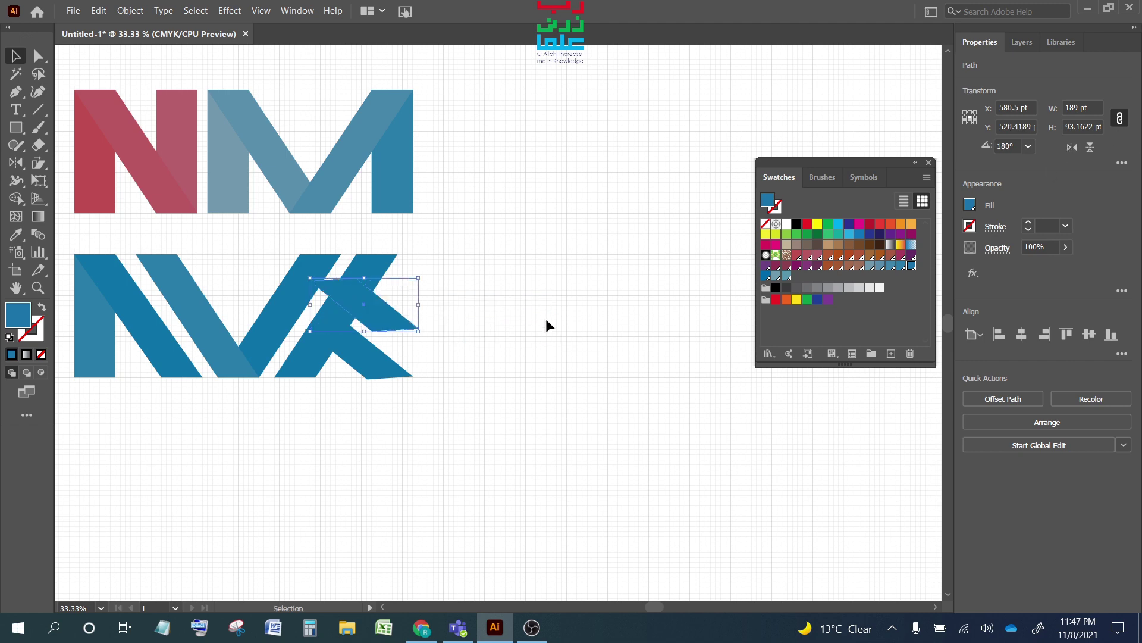
{"action": "left_click", "coordinate": [1072, 147]}
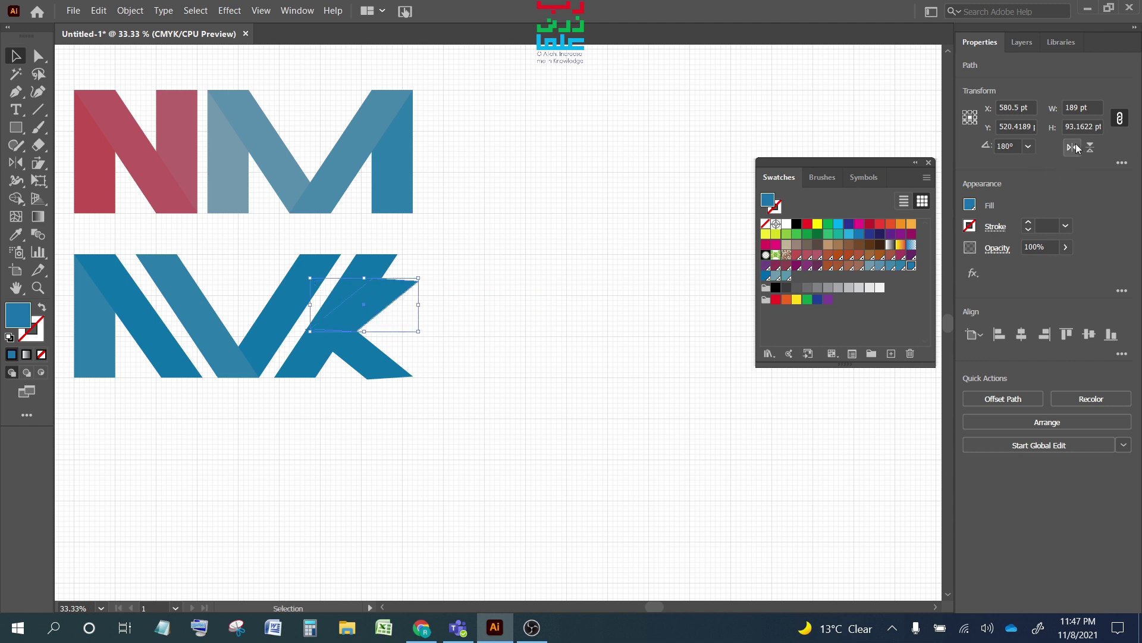
{"action": "left_click", "coordinate": [1090, 147]}
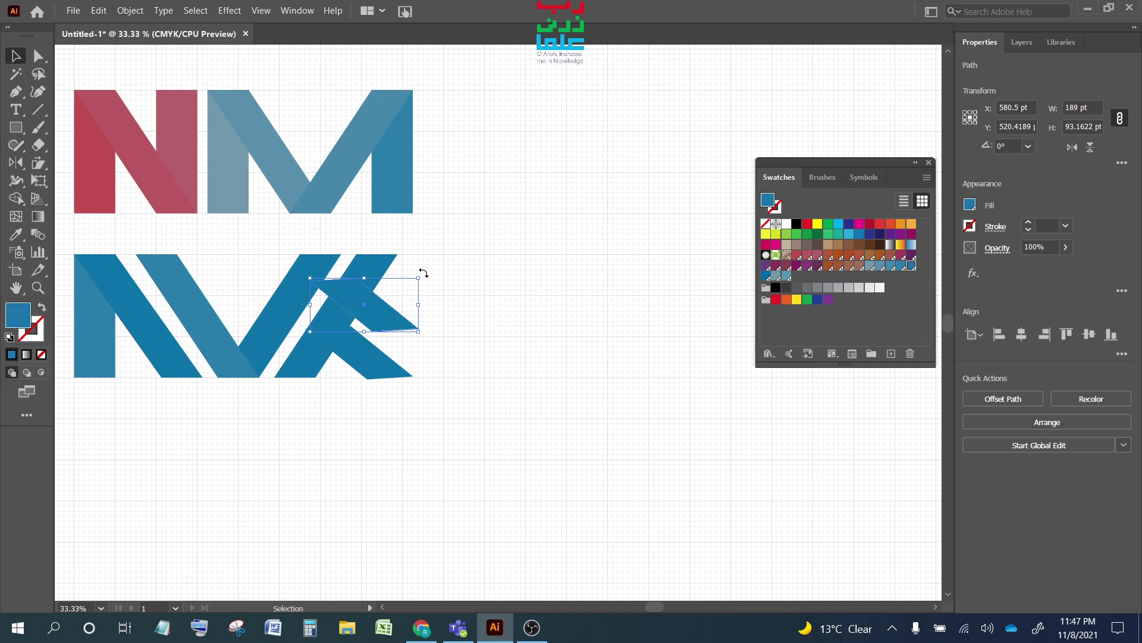
{"action": "left_click_drag", "start_coordinate": [427, 271], "coordinate": [369, 250]}
{"action": "left_click", "coordinate": [429, 313]}
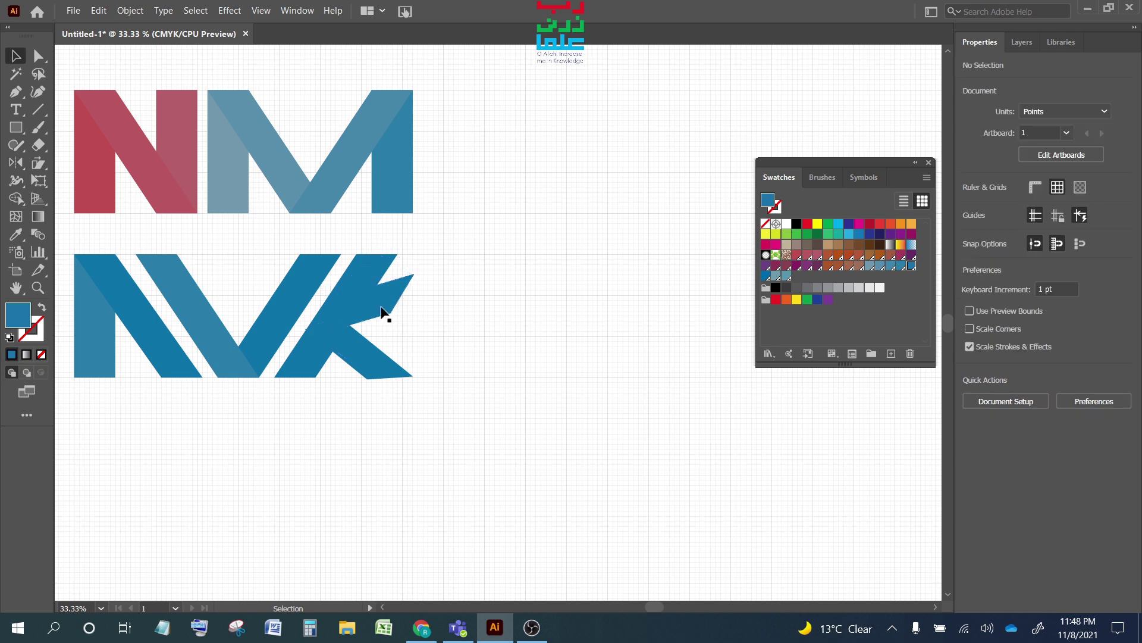
Recolour the K's slanted stem with the light teal-blue swatch
{"action": "left_click", "coordinate": [383, 312]}
{"action": "left_click", "coordinate": [321, 300]}
{"action": "left_click", "coordinate": [365, 265]}
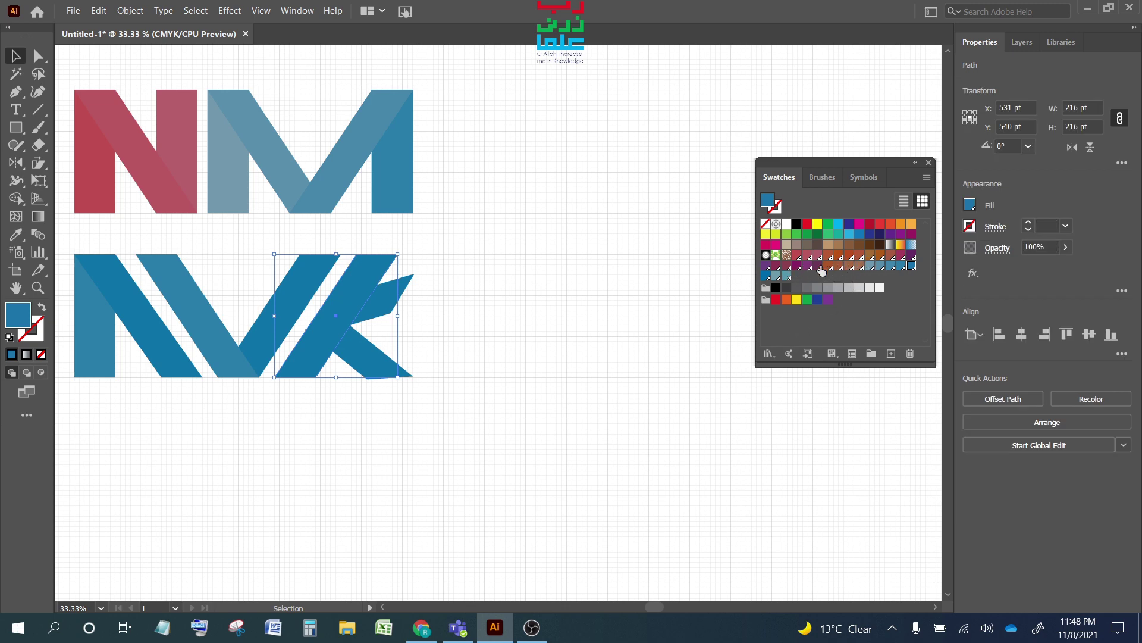
{"action": "left_click", "coordinate": [786, 275]}
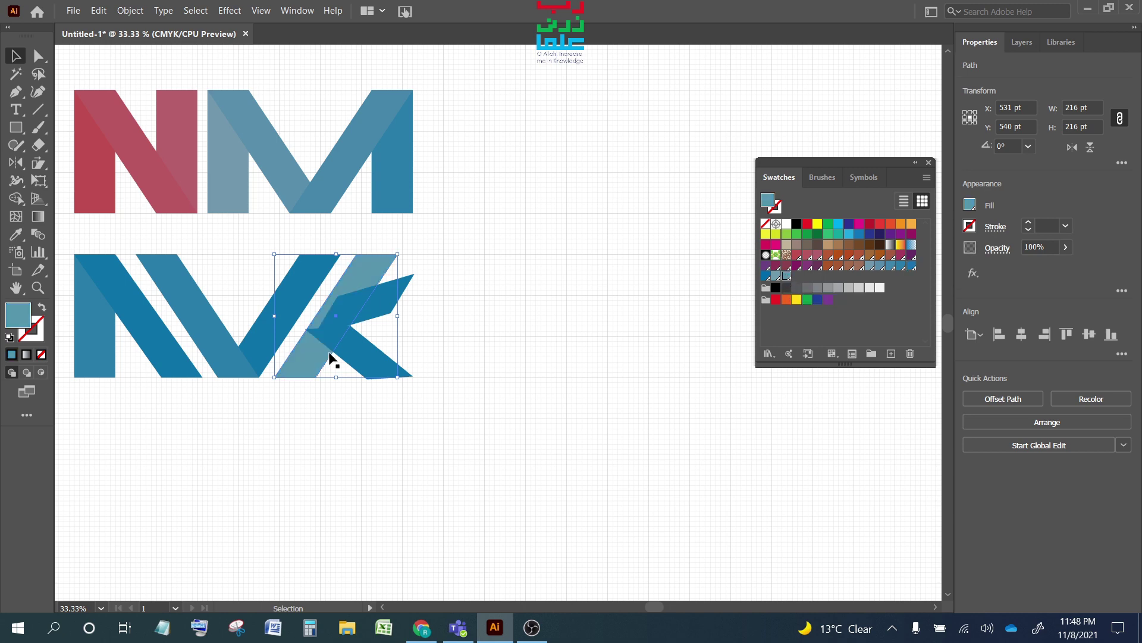
{"action": "left_click", "coordinate": [452, 334]}
Recolour the K's upper arm with a greyish blue swatch and its lower leg with a slightly deeper blue
{"action": "left_click", "coordinate": [383, 311]}
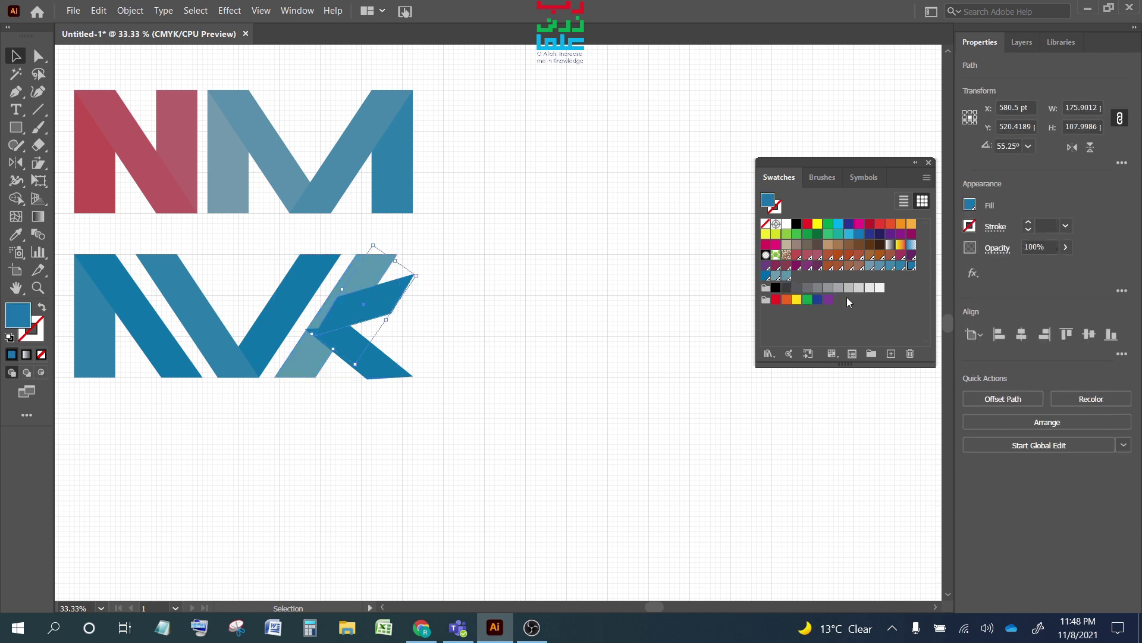
{"action": "left_click", "coordinate": [880, 265]}
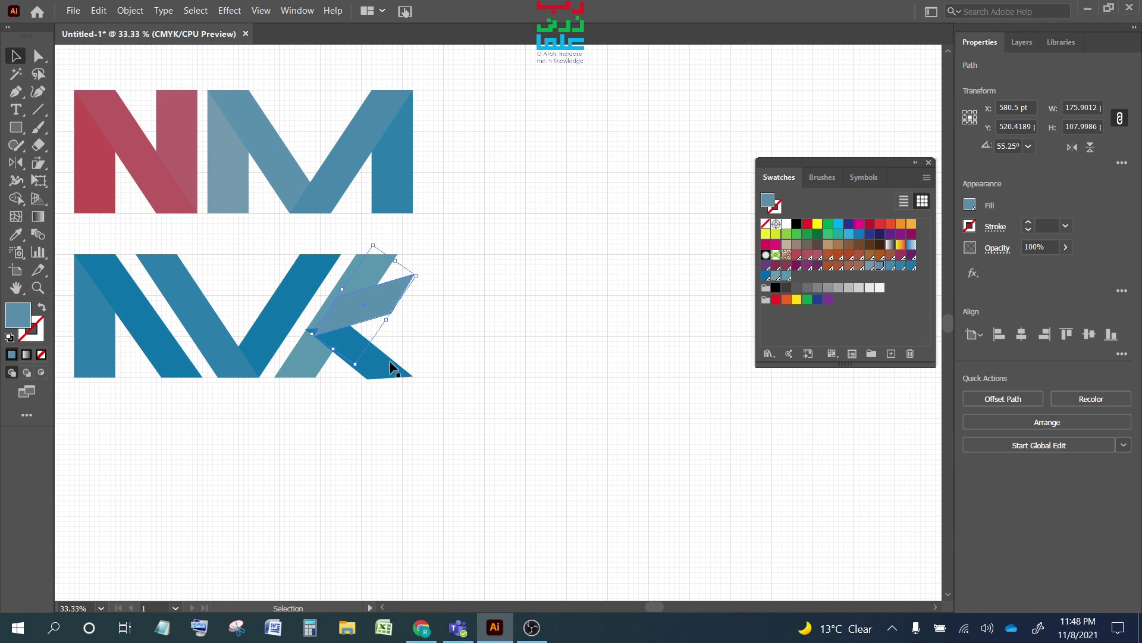
{"action": "left_click", "coordinate": [389, 359]}
{"action": "left_click", "coordinate": [891, 265]}
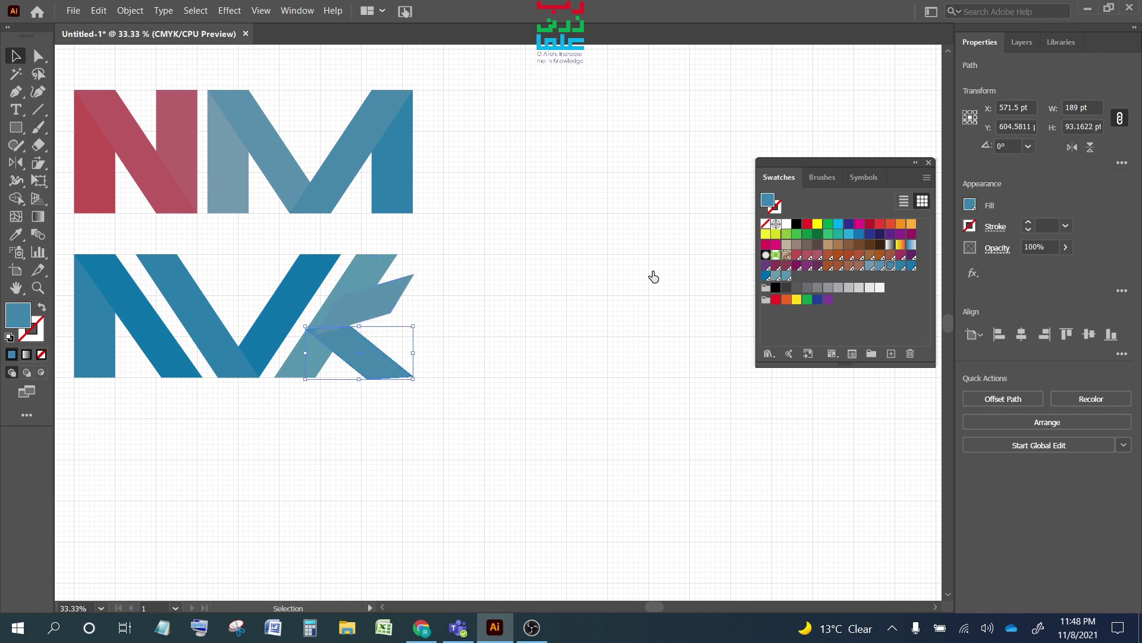
Bring the K's slanted stem to the front of its arm and leg
{"action": "left_click", "coordinate": [377, 280]}
{"action": "right_click", "coordinate": [380, 272]}
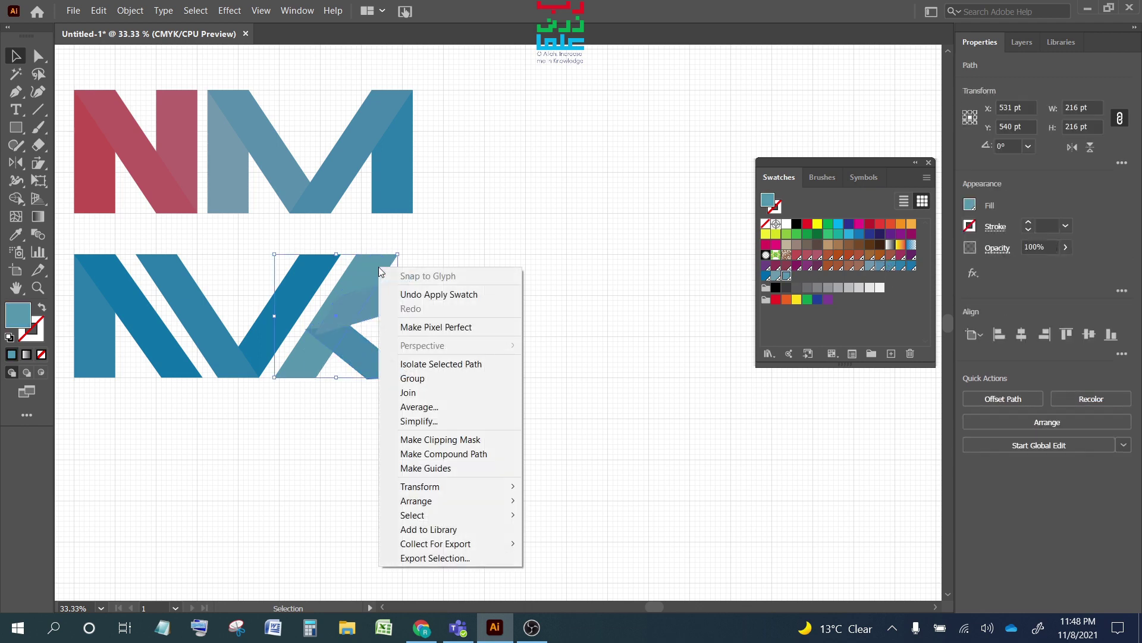
{"action": "mouse_move", "coordinate": [499, 502]}
{"action": "left_click", "coordinate": [566, 501]}
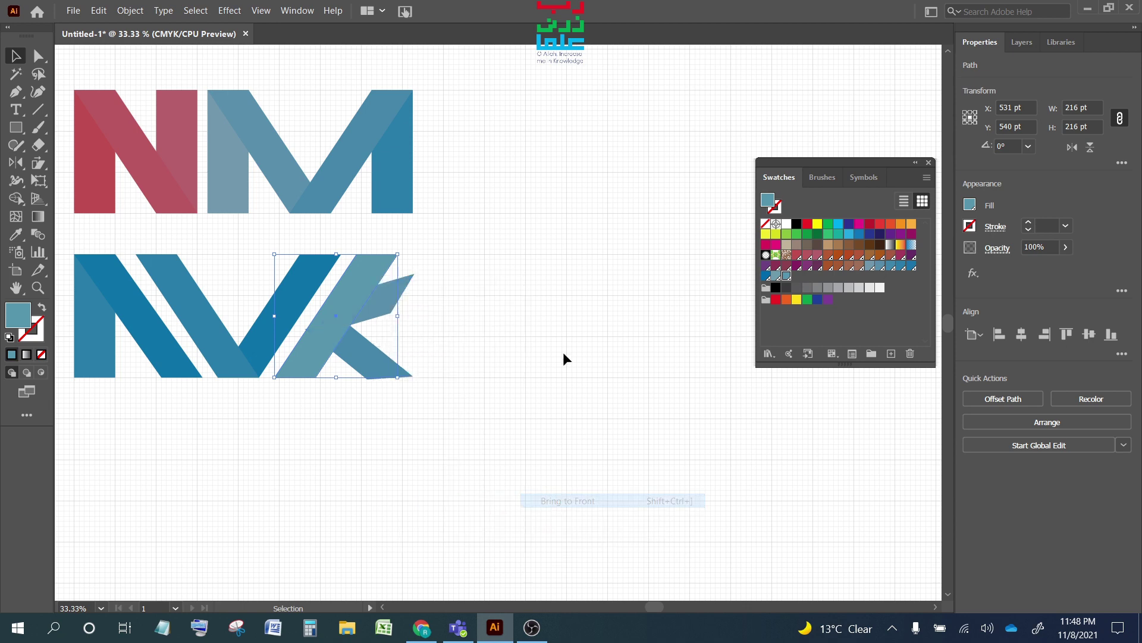
{"action": "left_click", "coordinate": [563, 343]}
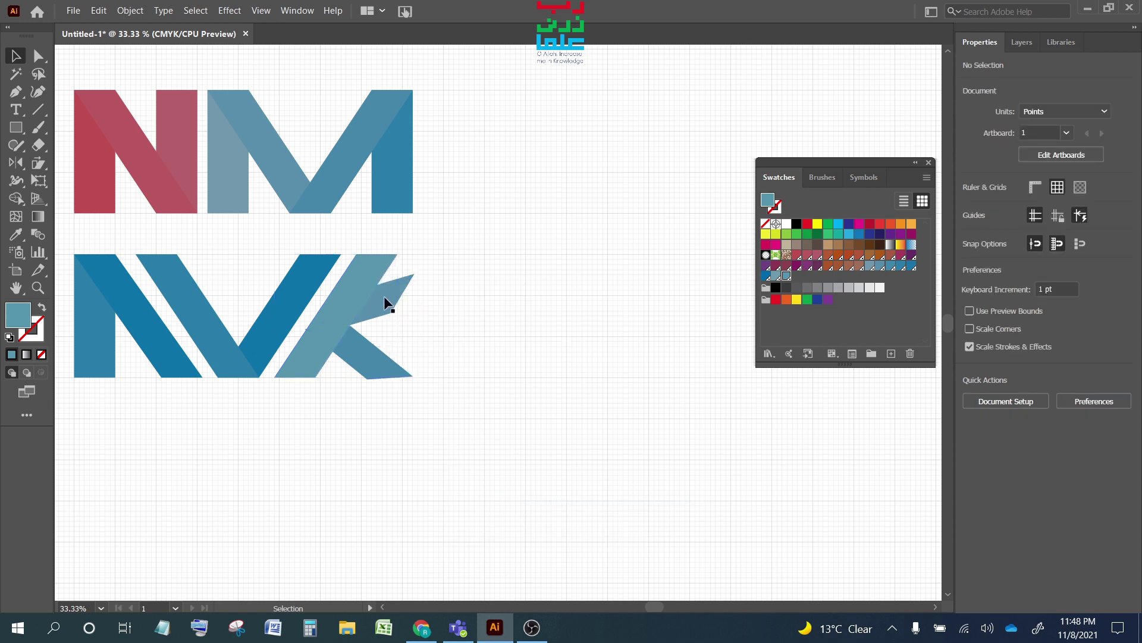
Shift the K's lower leg slightly up and right, and its upper arm further out from the slanted stem
{"action": "left_click", "coordinate": [360, 353]}
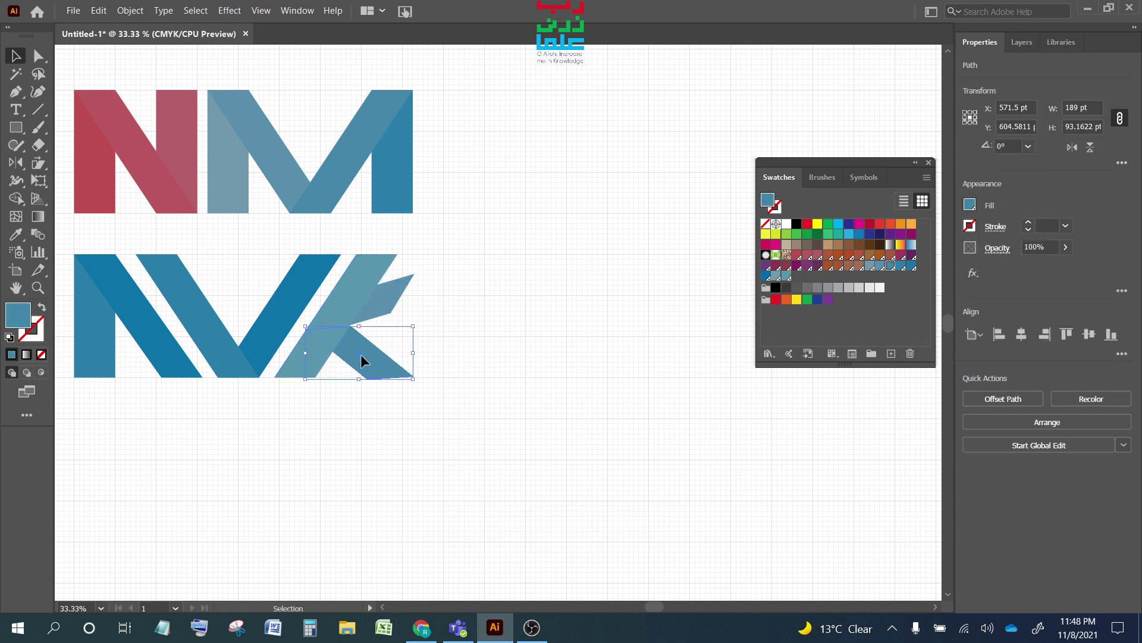
{"action": "left_click_drag", "start_coordinate": [361, 354], "coordinate": [366, 348]}
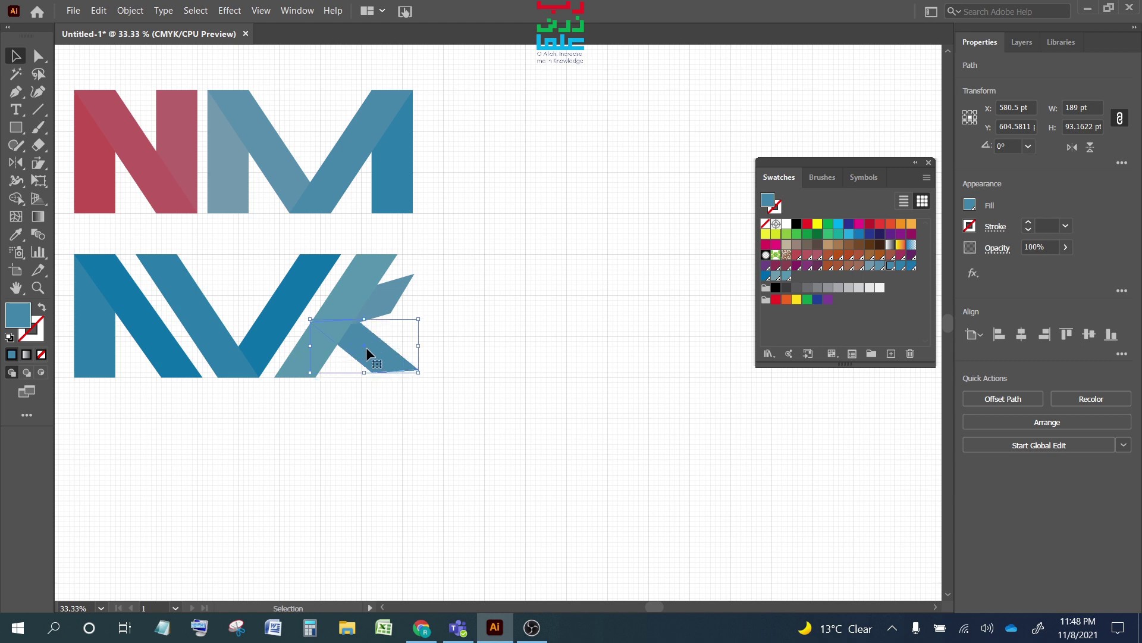
{"action": "left_click", "coordinate": [483, 348]}
{"action": "left_click_drag", "start_coordinate": [390, 301], "coordinate": [404, 296]}
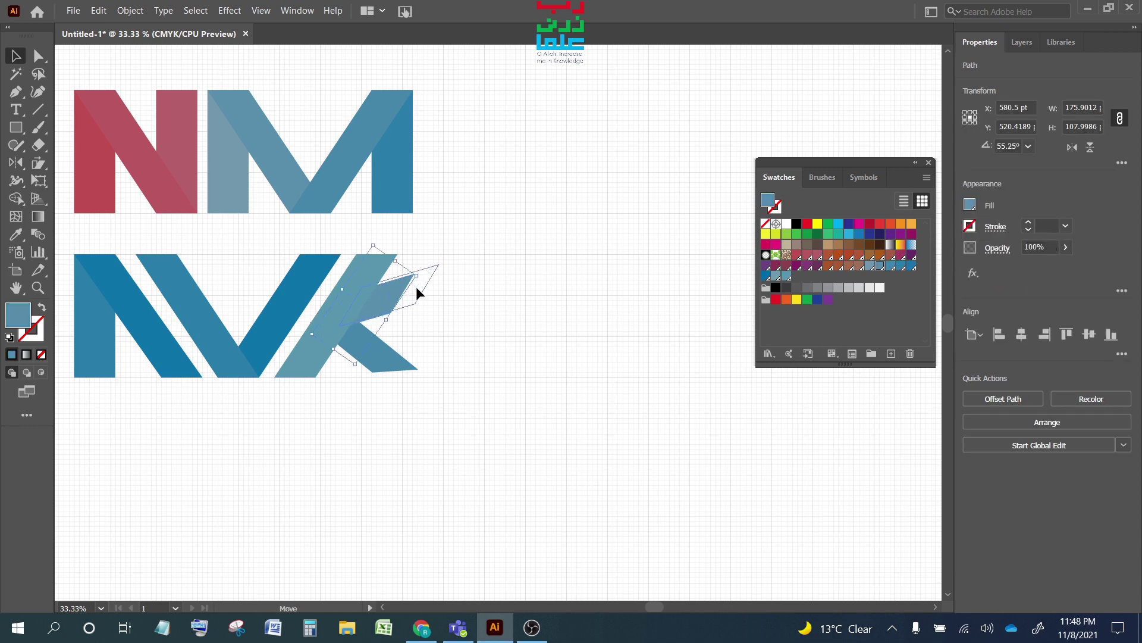
{"action": "left_click_drag", "start_coordinate": [410, 289], "coordinate": [411, 290]}
{"action": "left_click", "coordinate": [479, 315]}
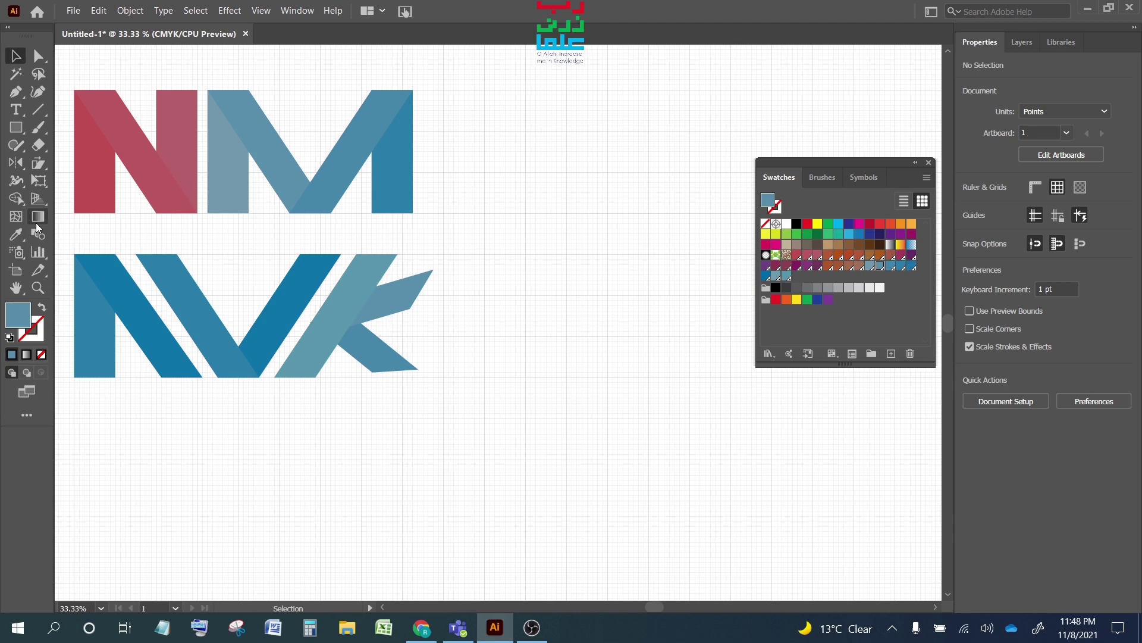
Draw a straight horizontal path 288 pt long with the Pen tool to the right of the M, level with its base
{"action": "left_click", "coordinate": [42, 169], "text": "alt"}
{"action": "left_click", "coordinate": [42, 167]}
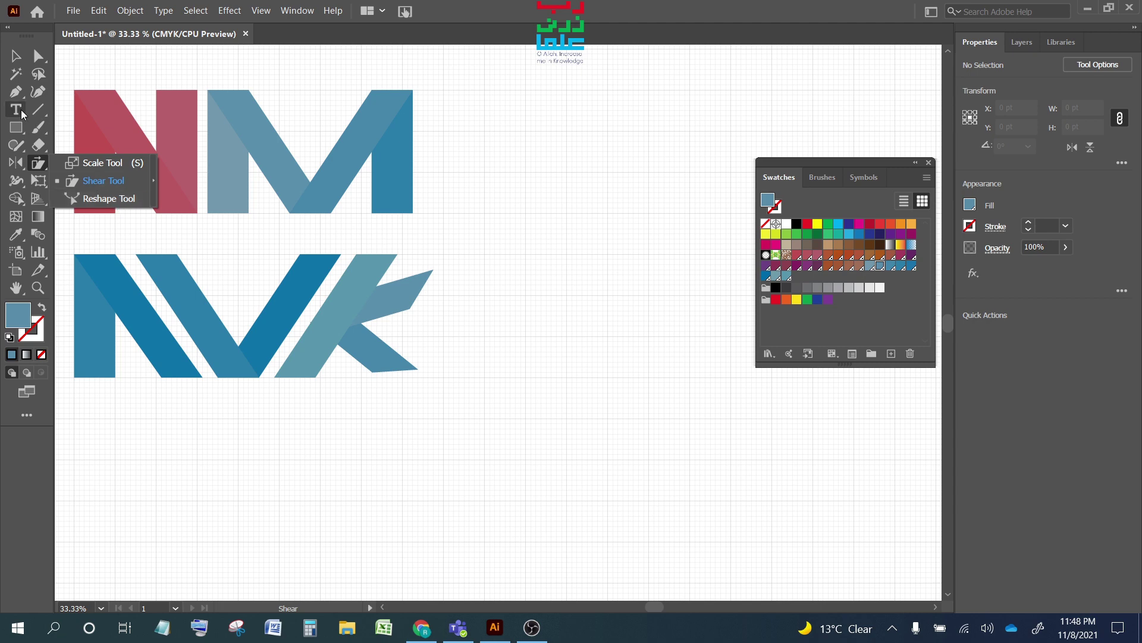
{"action": "left_click", "coordinate": [15, 92]}
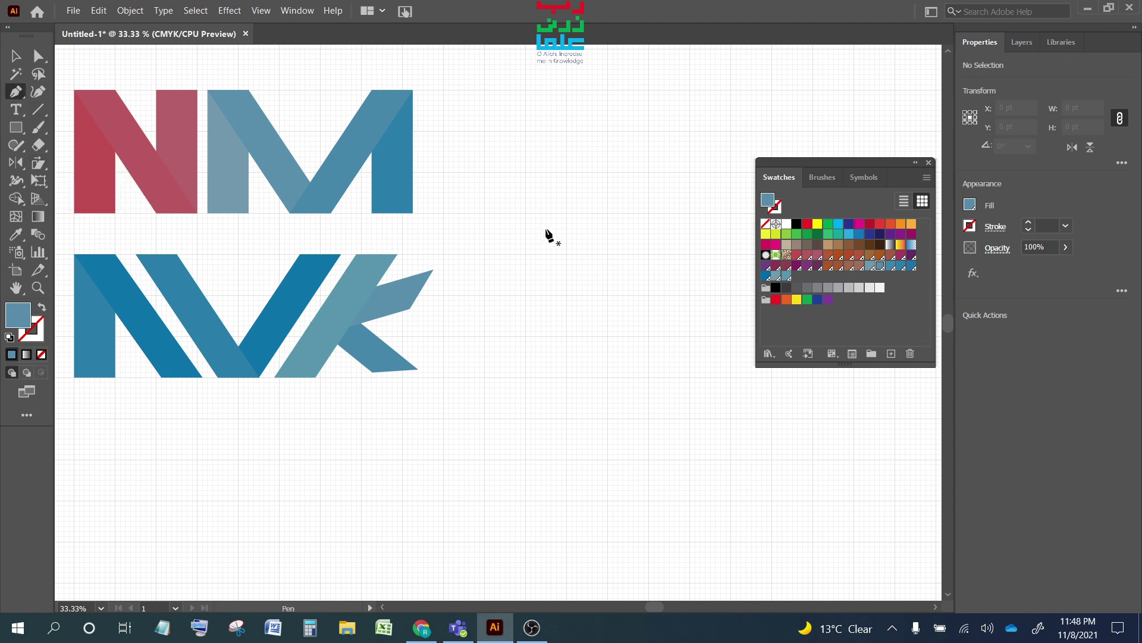
{"action": "left_click", "coordinate": [485, 213]}
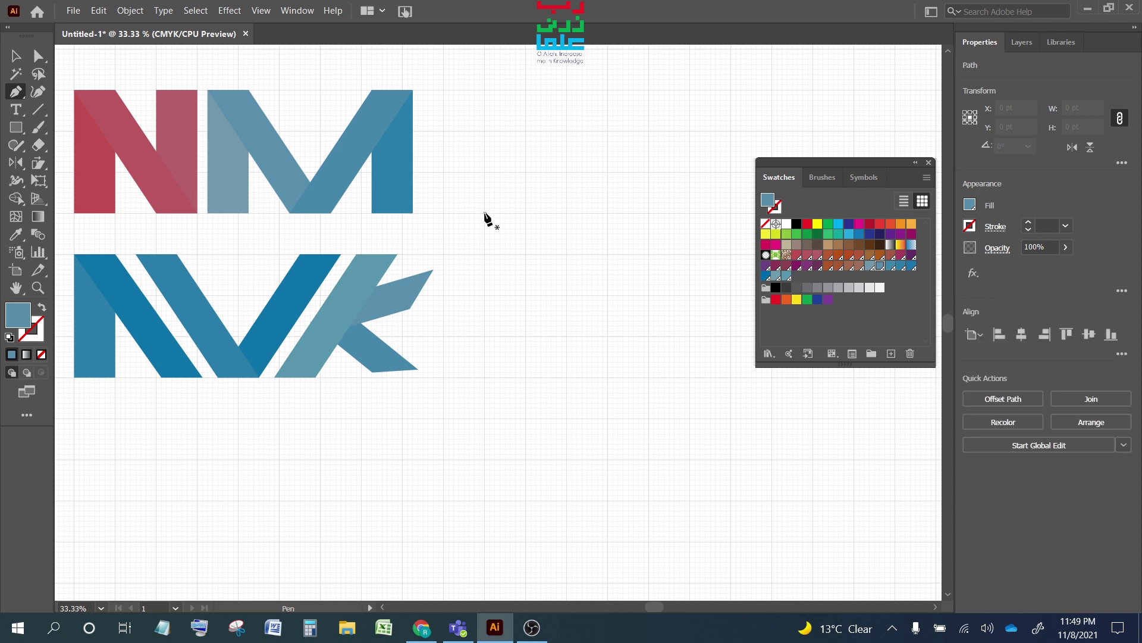
{"action": "left_click", "coordinate": [648, 213]}
Pull the horizontal path's midpoint upward with the Reshape tool to form an arch about 74 pt high
{"action": "left_click", "coordinate": [16, 56]}
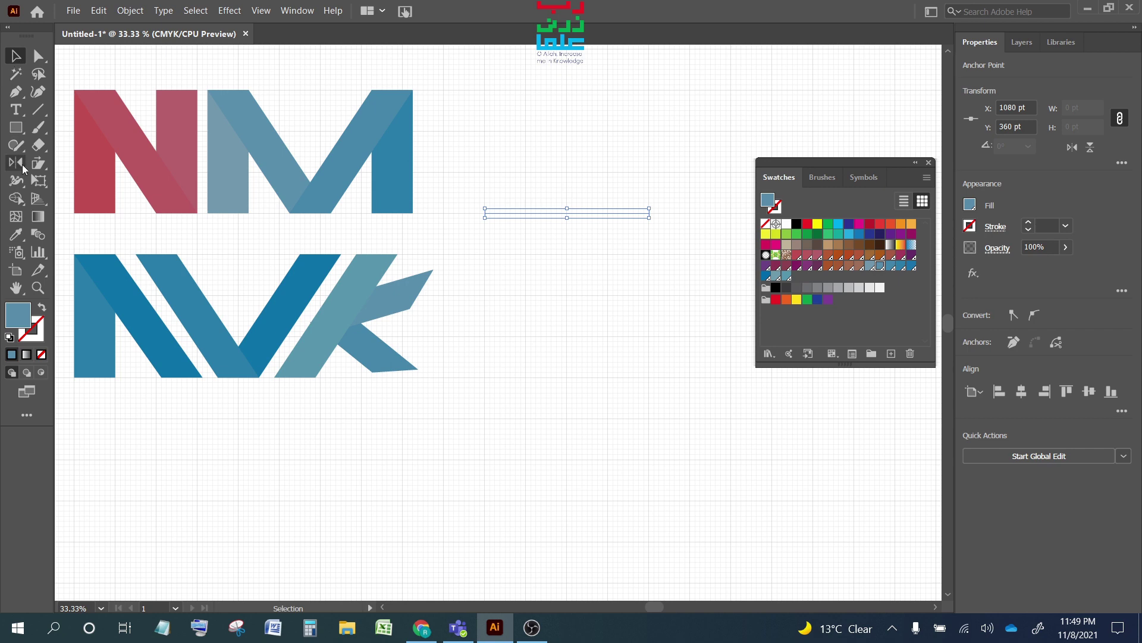
{"action": "left_click", "coordinate": [38, 163]}
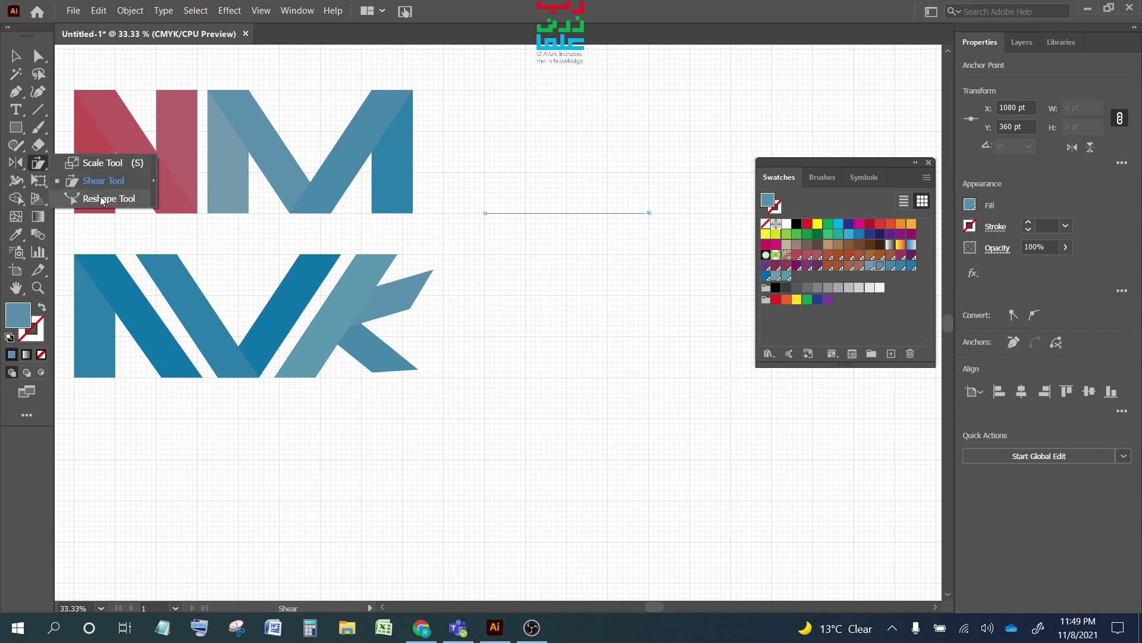
{"action": "left_click", "coordinate": [89, 198]}
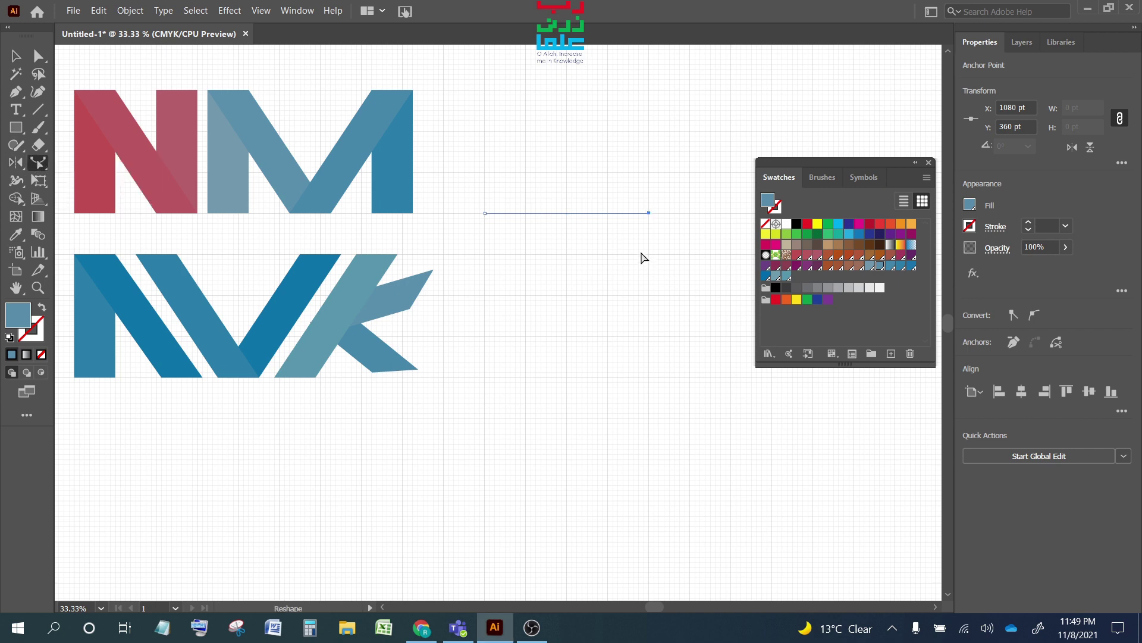
{"action": "left_click", "coordinate": [567, 213]}
{"action": "left_click_drag", "start_coordinate": [567, 213], "coordinate": [566, 169]}
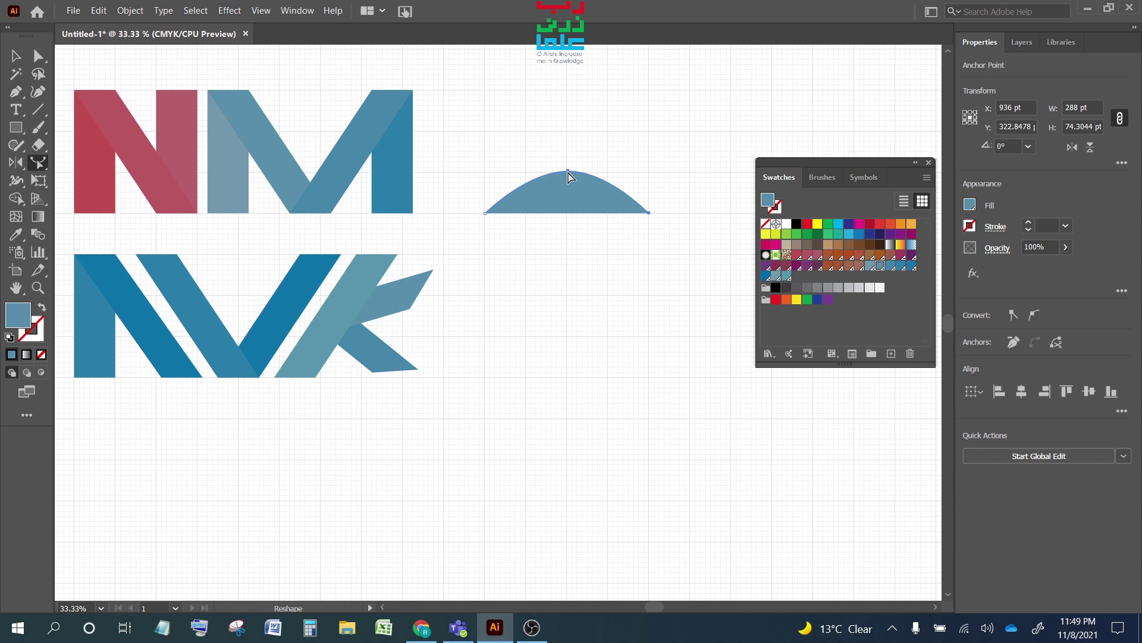
Reshape a copy of the arch downward into a lower half about 73 pt deep and fill it with a slightly deeper blue swatch
{"action": "left_click_drag", "start_coordinate": [567, 193], "coordinate": [564, 255]}
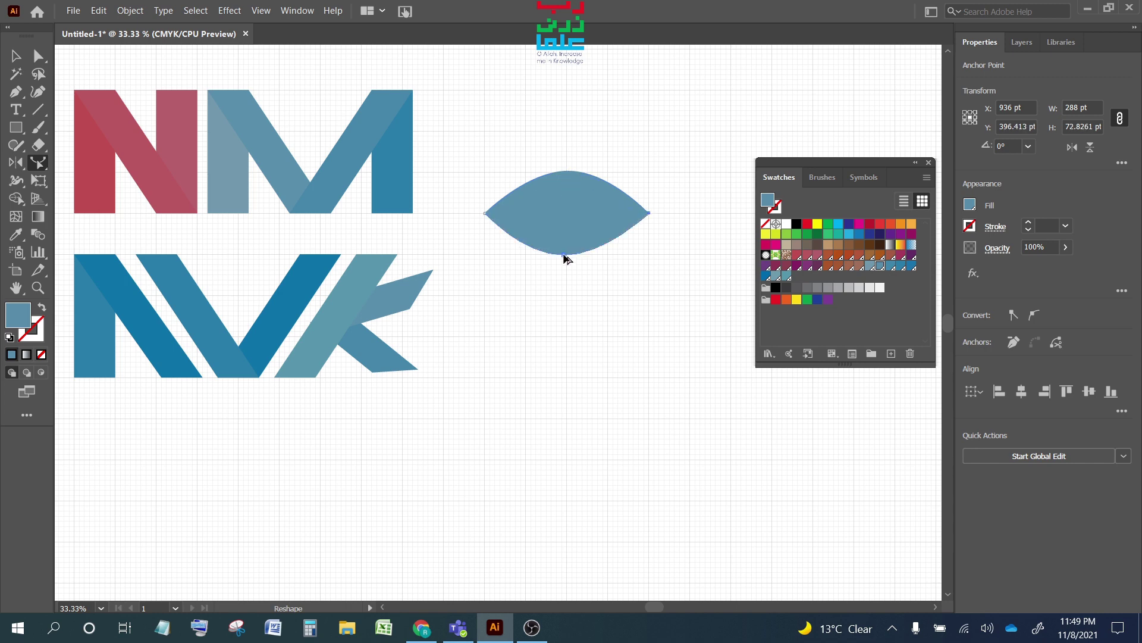
{"action": "left_click", "coordinate": [891, 266]}
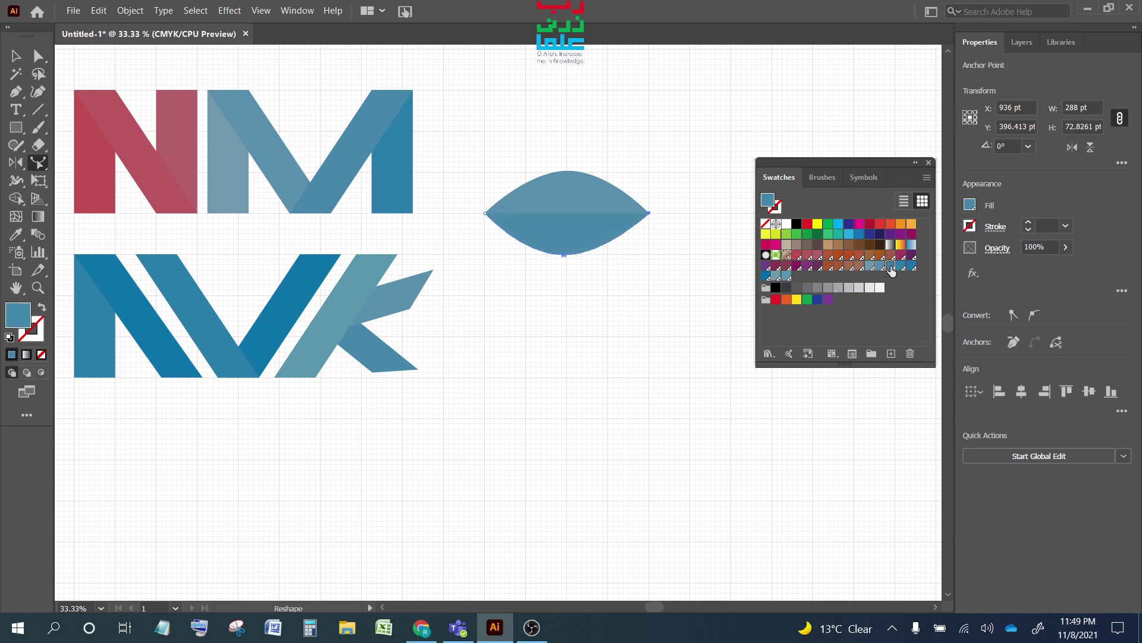
{"action": "left_click", "coordinate": [16, 56]}
{"action": "left_click", "coordinate": [555, 303]}
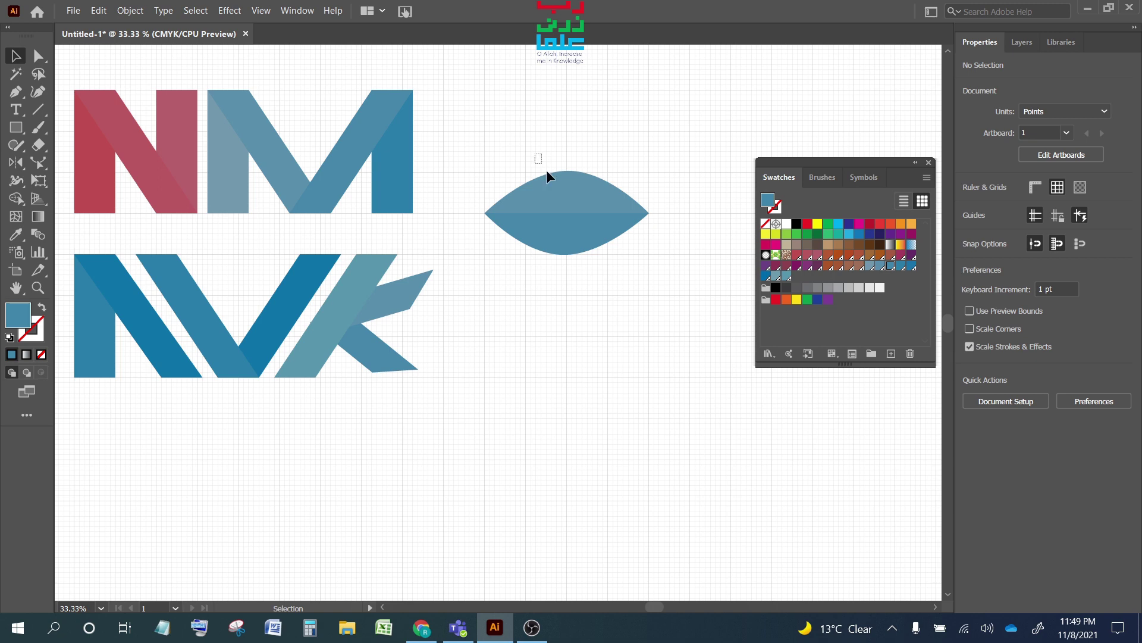
Paint a bowl-shaped curve about 258 pt wide and 87 pt deep below the leaf shape with the Paintbrush, using the lower half's blue
{"action": "left_click_drag", "start_coordinate": [535, 154], "coordinate": [608, 272]}
{"action": "left_click", "coordinate": [608, 273]}
{"action": "left_click", "coordinate": [598, 238]}
{"action": "left_click", "coordinate": [38, 128]}
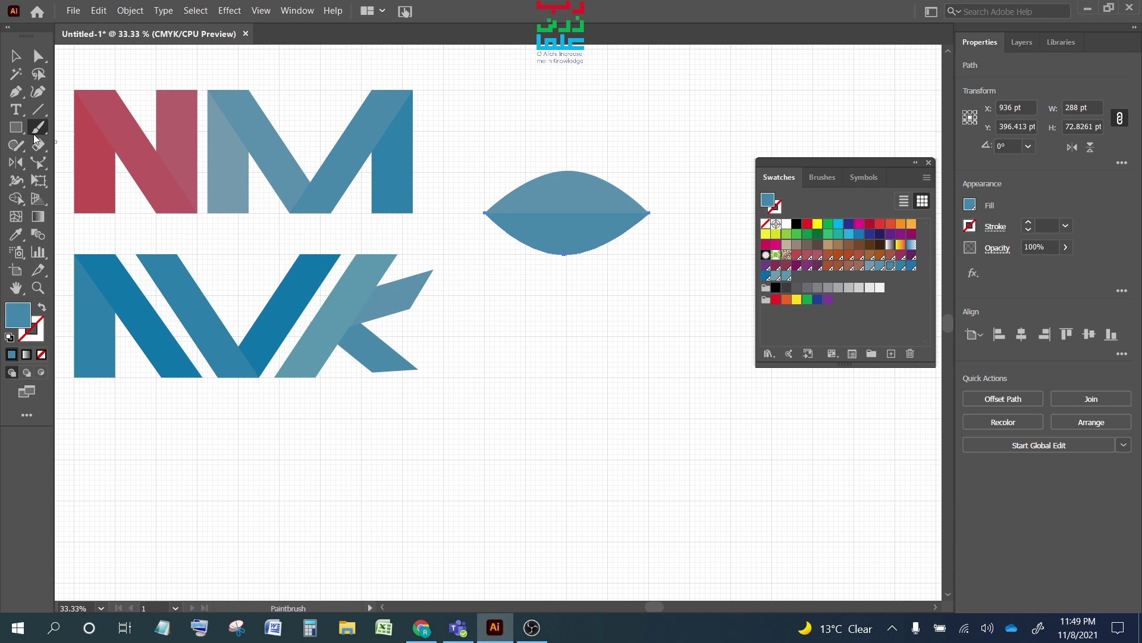
{"action": "mouse_move", "coordinate": [513, 291]}
{"action": "left_mouse_down"}
{"action": "mouse_move", "coordinate": [586, 341]}
{"action": "mouse_move", "coordinate": [642, 323]}
{"action": "mouse_move", "coordinate": [662, 298]}
{"action": "left_mouse_up"}
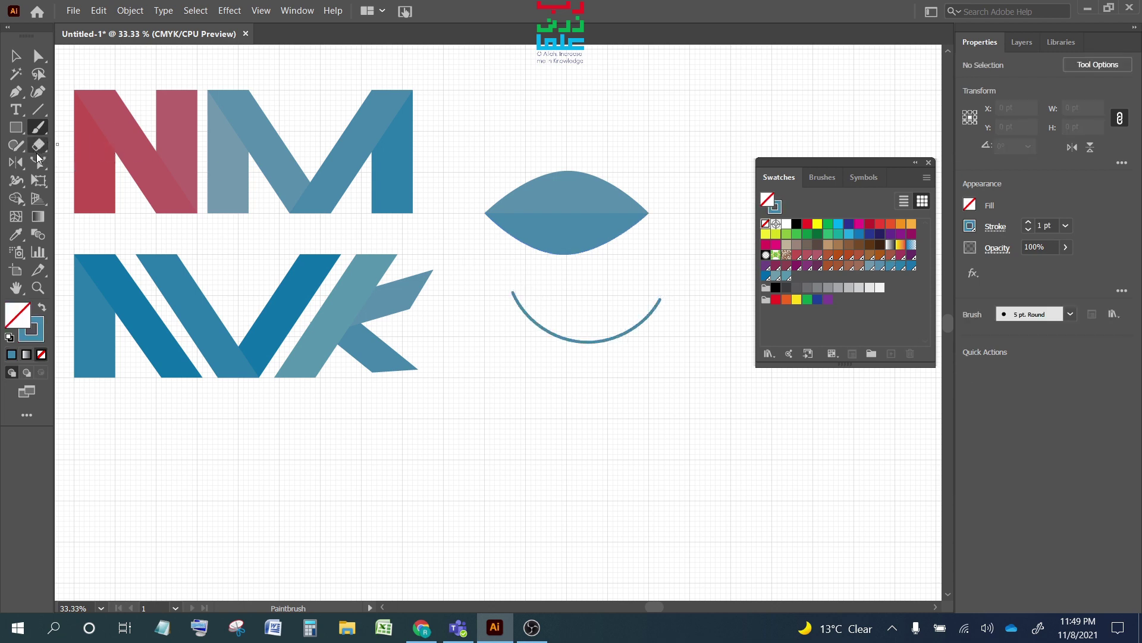
Reshape a copy of the brushed curve by pulling its midpoint up into a wave about 45 pt high above the original
{"action": "left_click", "coordinate": [37, 146]}
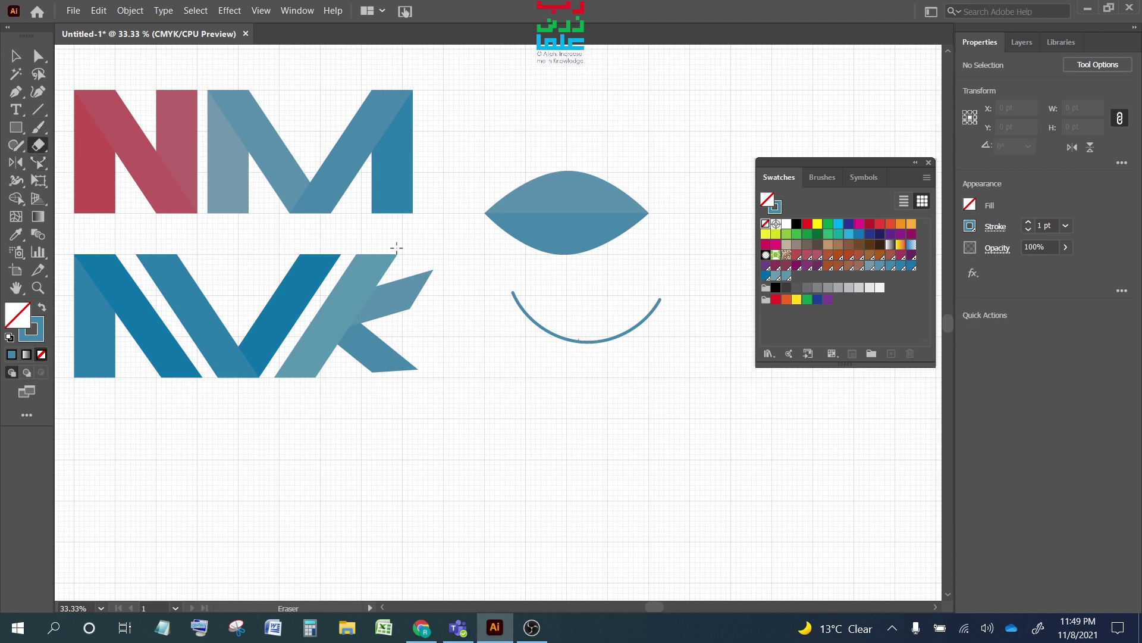
{"action": "left_click", "coordinate": [37, 163], "text": "alt"}
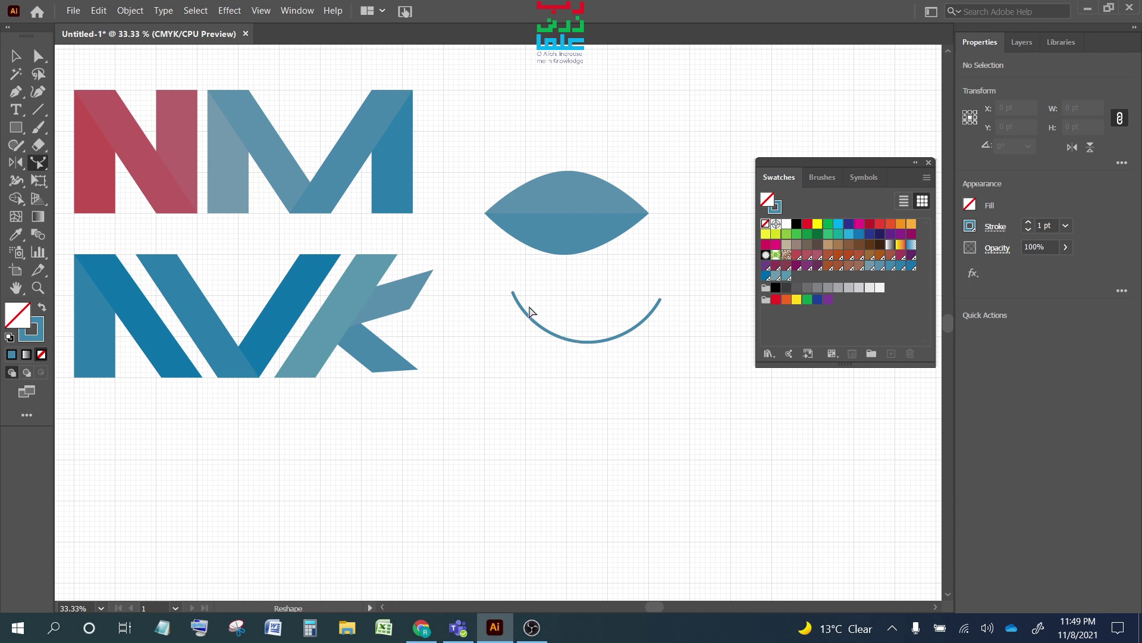
{"action": "left_click_drag", "start_coordinate": [484, 285], "coordinate": [691, 368]}
{"action": "key", "text": "v"}
{"action": "left_click", "coordinate": [543, 332]}
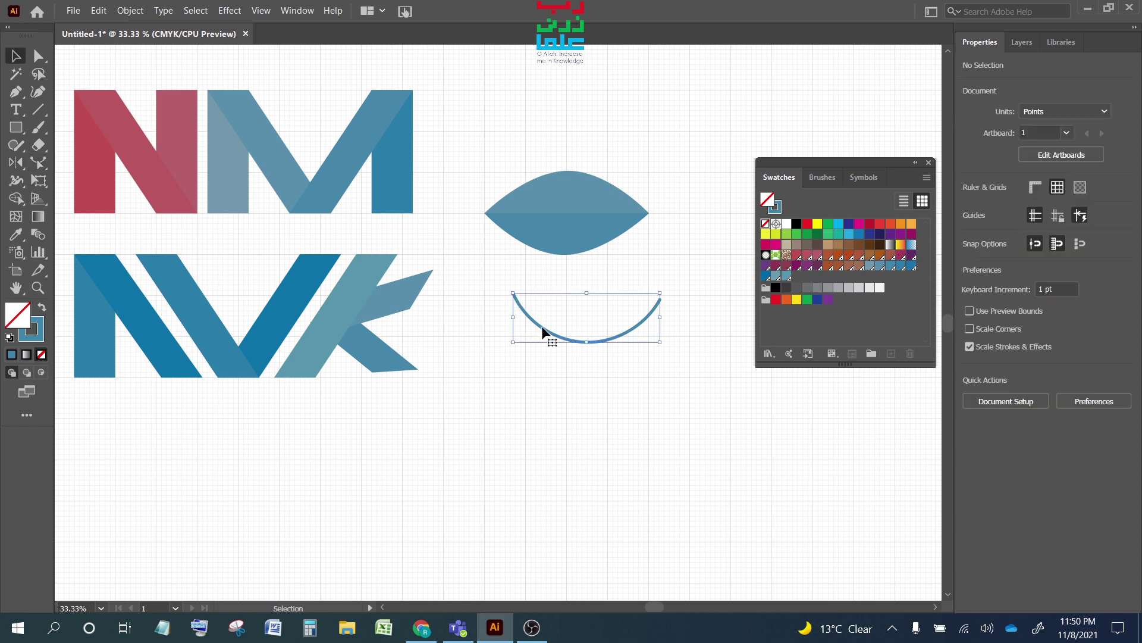
{"action": "key", "text": "shift+r"}
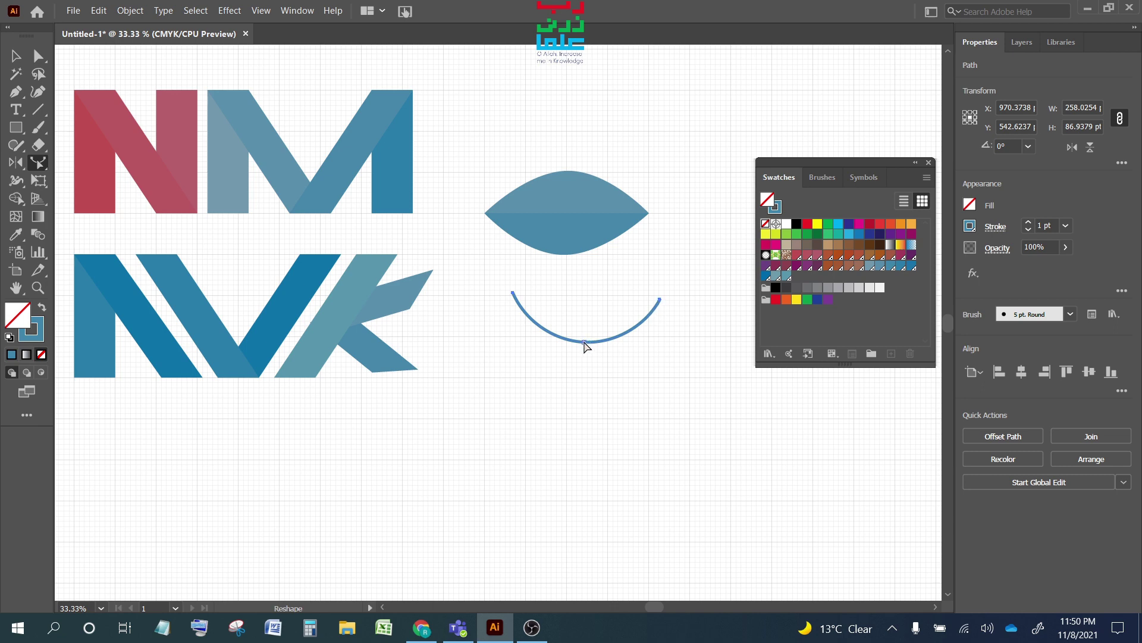
{"action": "left_click_drag", "start_coordinate": [584, 343], "coordinate": [584, 284]}
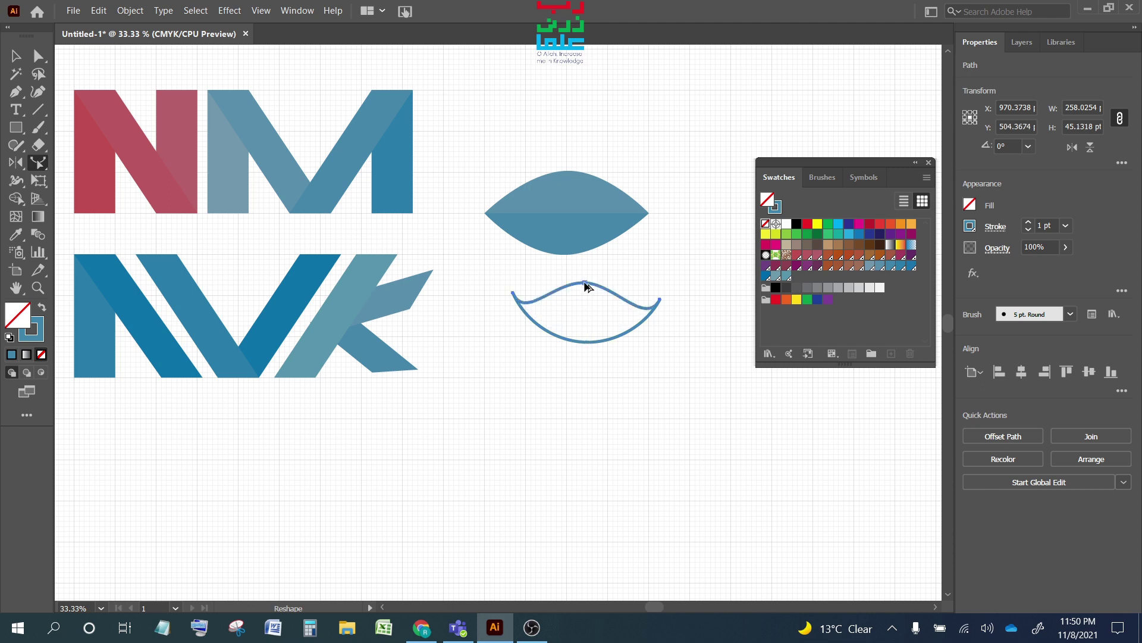
Reshape a second copy of the bowl-shaped curve into a flatter wave about 33 pt high, just below the first wave
{"action": "key", "text": "v"}
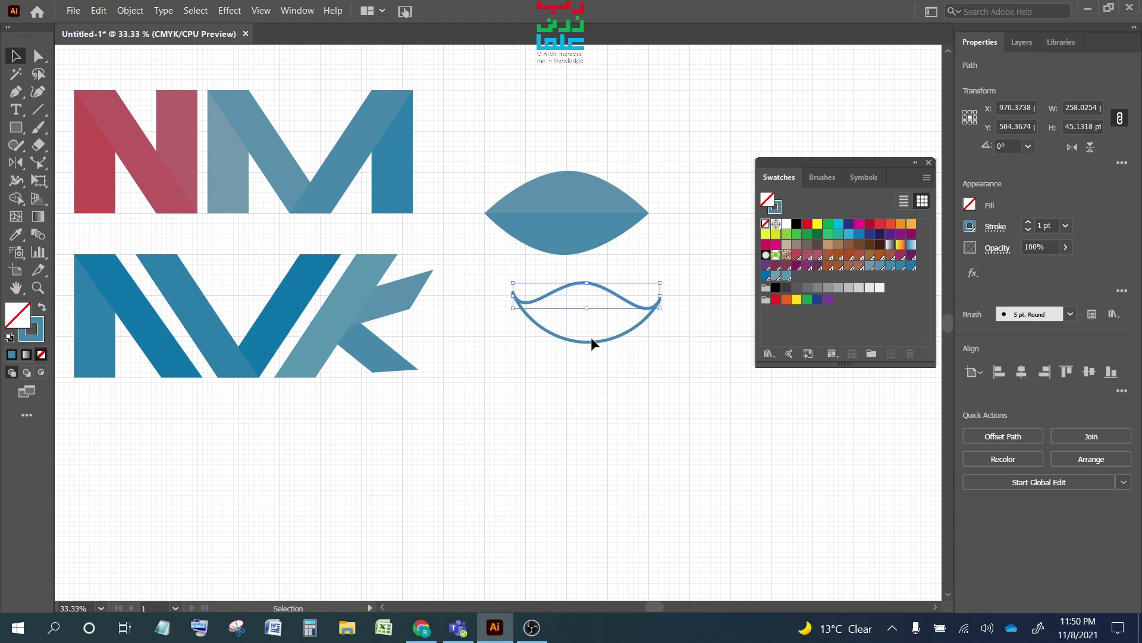
{"action": "left_click", "coordinate": [591, 336]}
{"action": "left_click", "coordinate": [588, 343]}
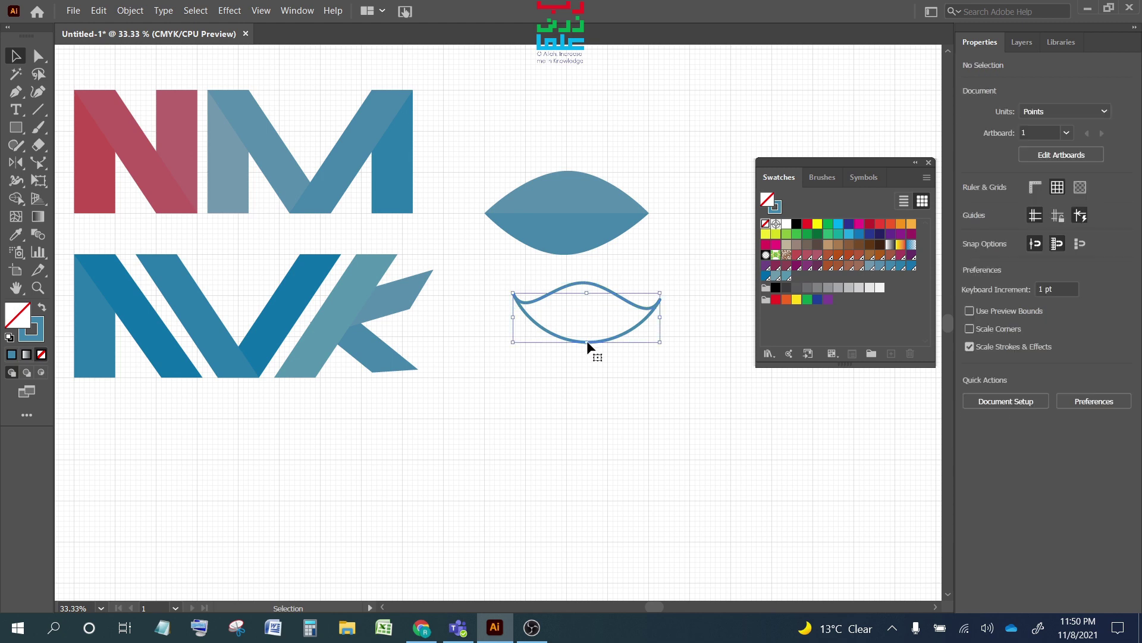
{"action": "left_click", "coordinate": [38, 162]}
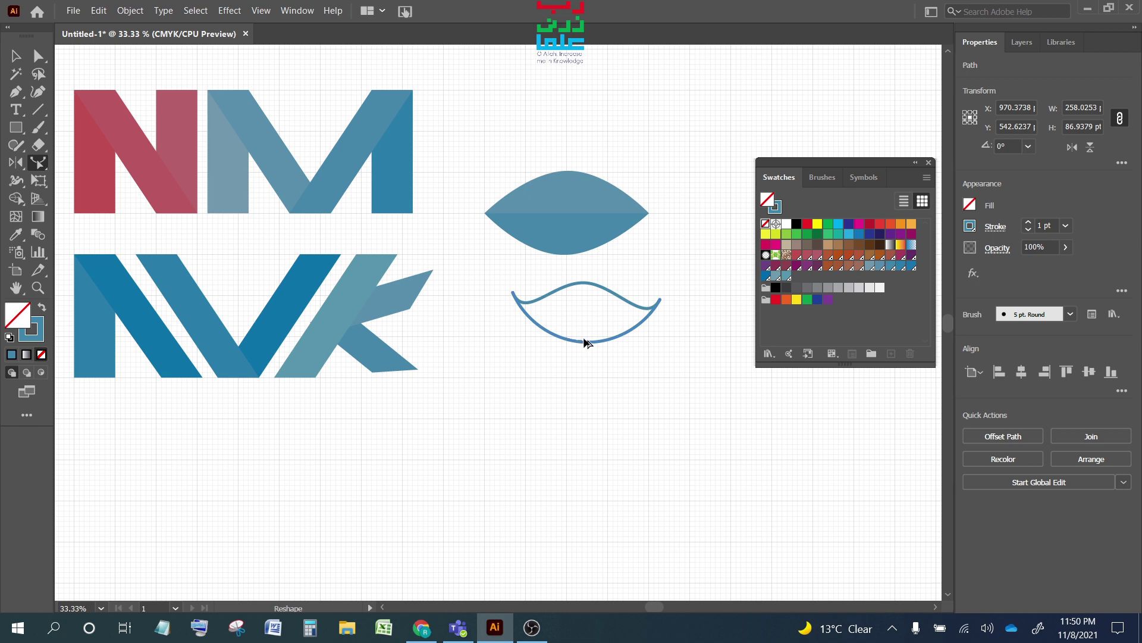
{"action": "left_click_drag", "start_coordinate": [587, 341], "coordinate": [582, 298]}
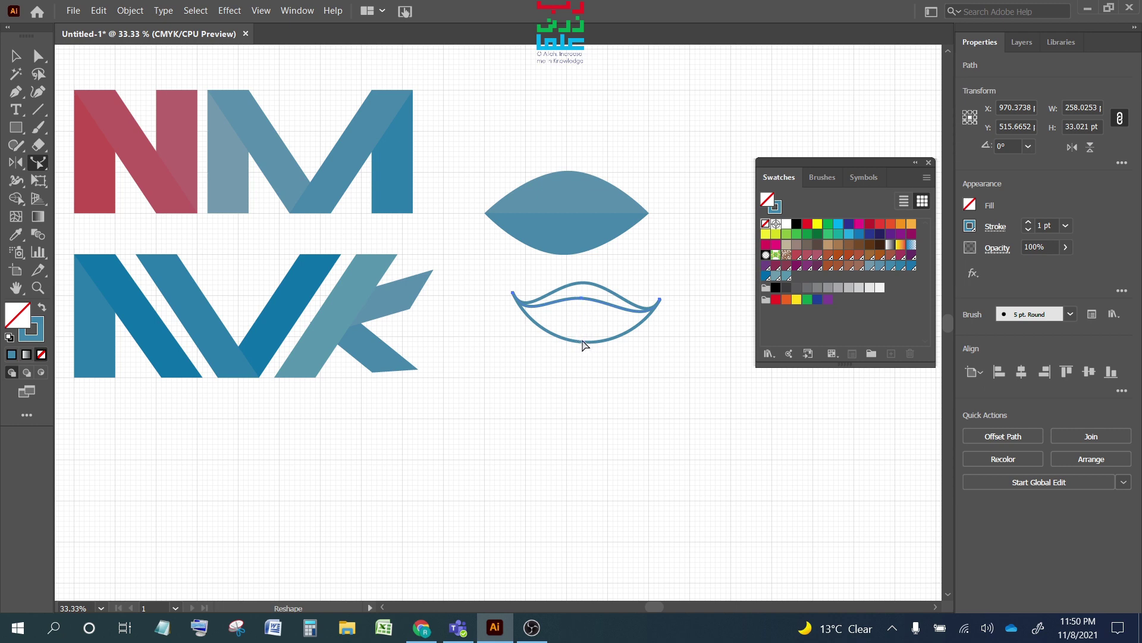
Reshape a third copy of the bowl-shaped curve into a nearly flat line, about 44 pt high, beneath the second wave
{"action": "key", "text": "v"}
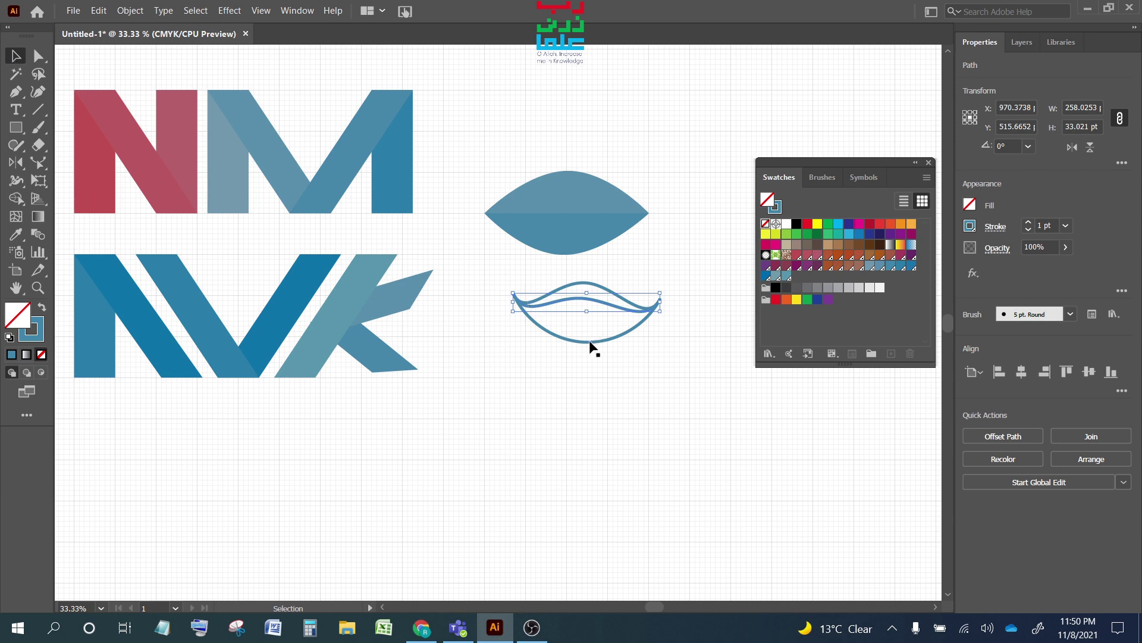
{"action": "left_click", "coordinate": [590, 342]}
{"action": "left_click", "coordinate": [38, 162]}
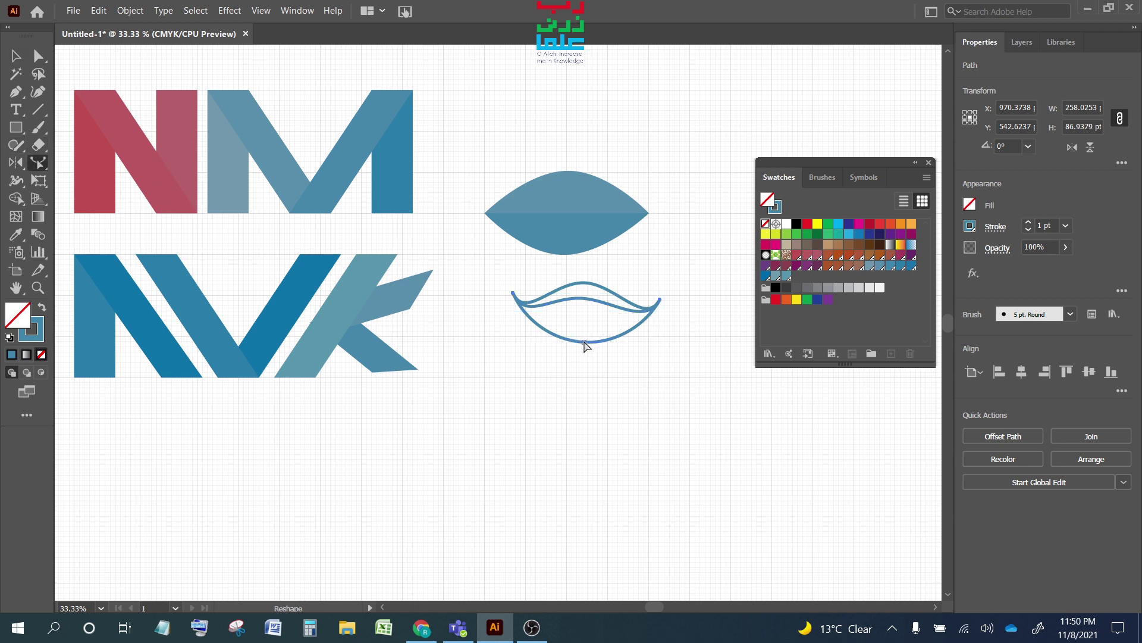
{"action": "left_click_drag", "start_coordinate": [585, 343], "coordinate": [583, 315]}
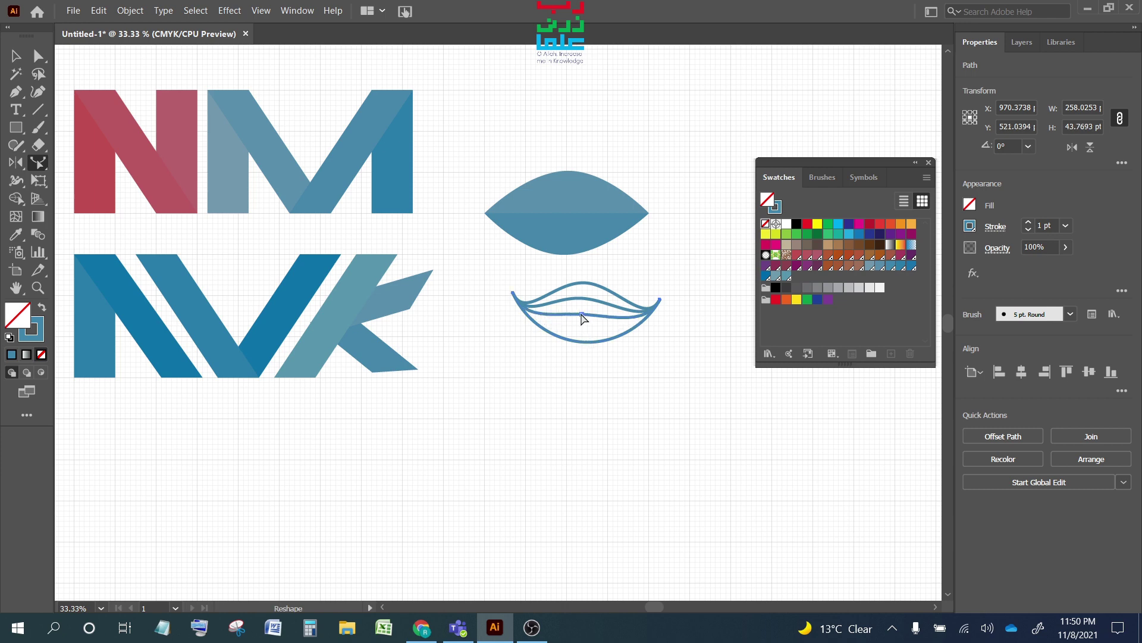
Reshape a fourth copy of the bowl-shaped curve into a shallow bowl about 60 pt high, between the third copy and the original
{"action": "left_click", "coordinate": [16, 56]}
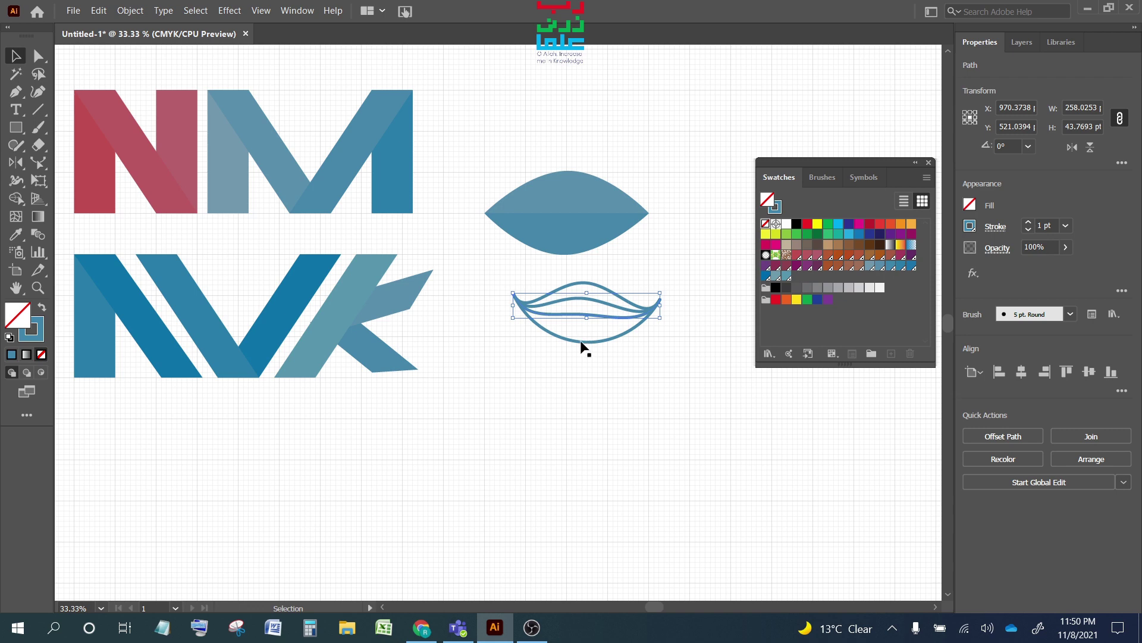
{"action": "key", "text": "ctrl+z"}
{"action": "left_click", "coordinate": [40, 166]}
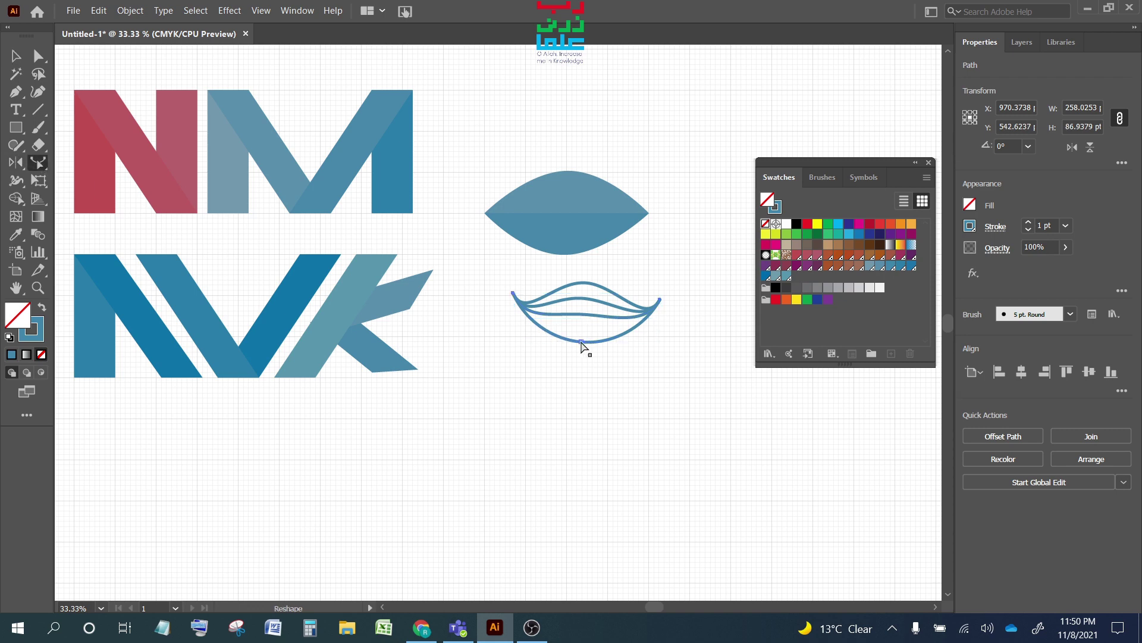
{"action": "left_click_drag", "start_coordinate": [582, 344], "coordinate": [584, 327]}
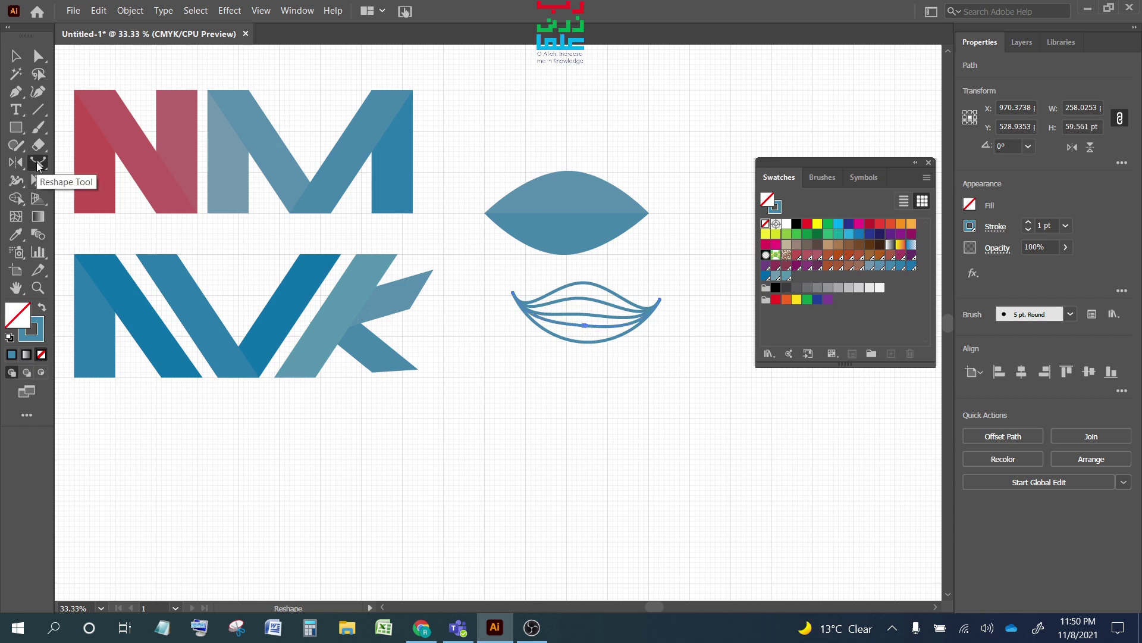
Fill the original outer bowl-shaped curve with the greyish-blue swatch
{"action": "left_click", "coordinate": [9, 57]}
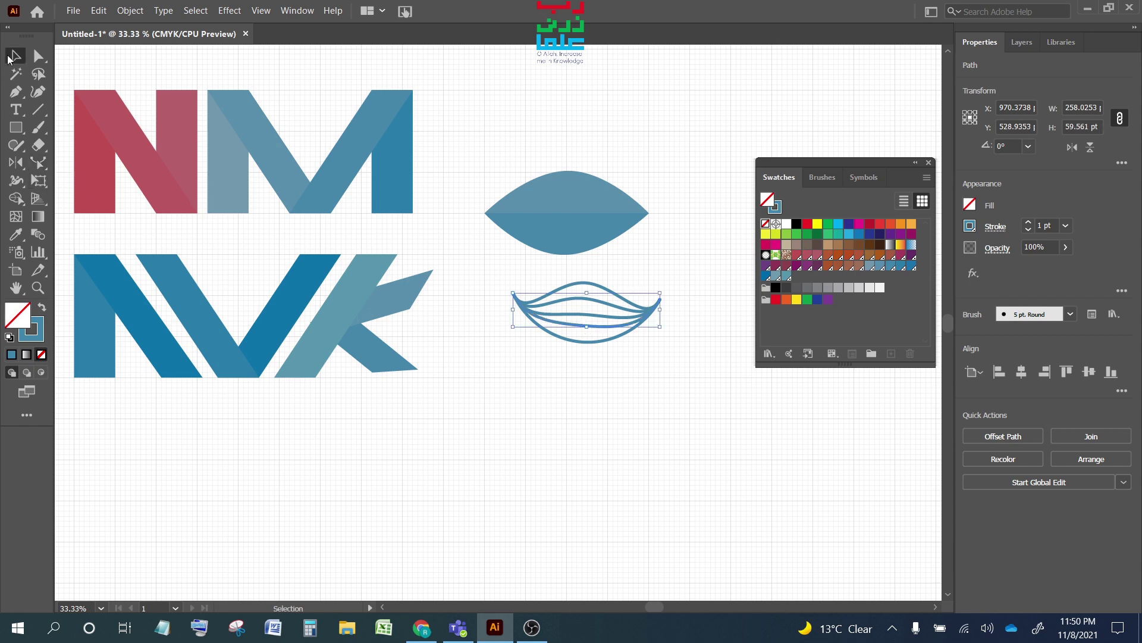
{"action": "left_click", "coordinate": [625, 349]}
{"action": "left_click", "coordinate": [583, 341]}
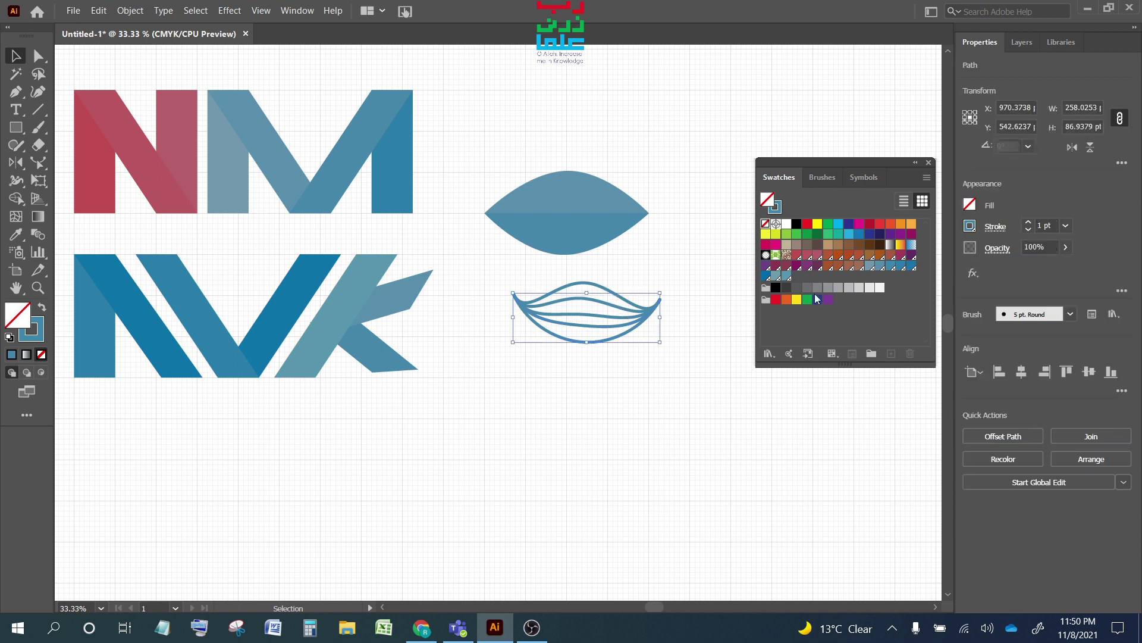
{"action": "left_click", "coordinate": [869, 266]}
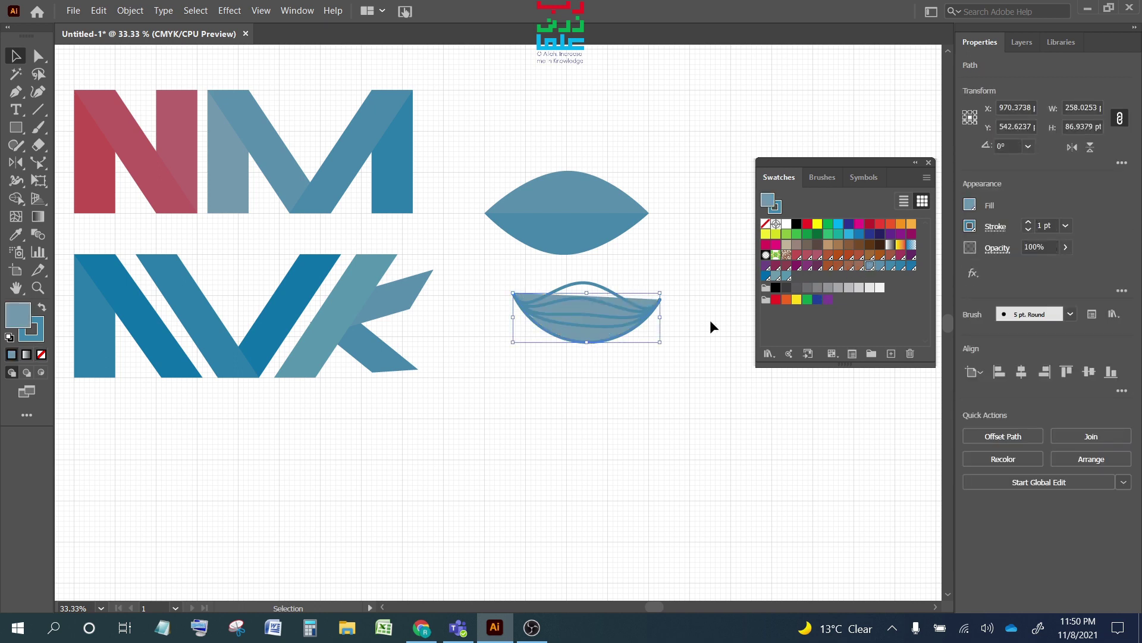
Fill the shallow bowl curve, about 60 pt high, just above the outer bowl with the medium blue swatch
{"action": "left_click", "coordinate": [628, 369]}
{"action": "left_click", "coordinate": [596, 324]}
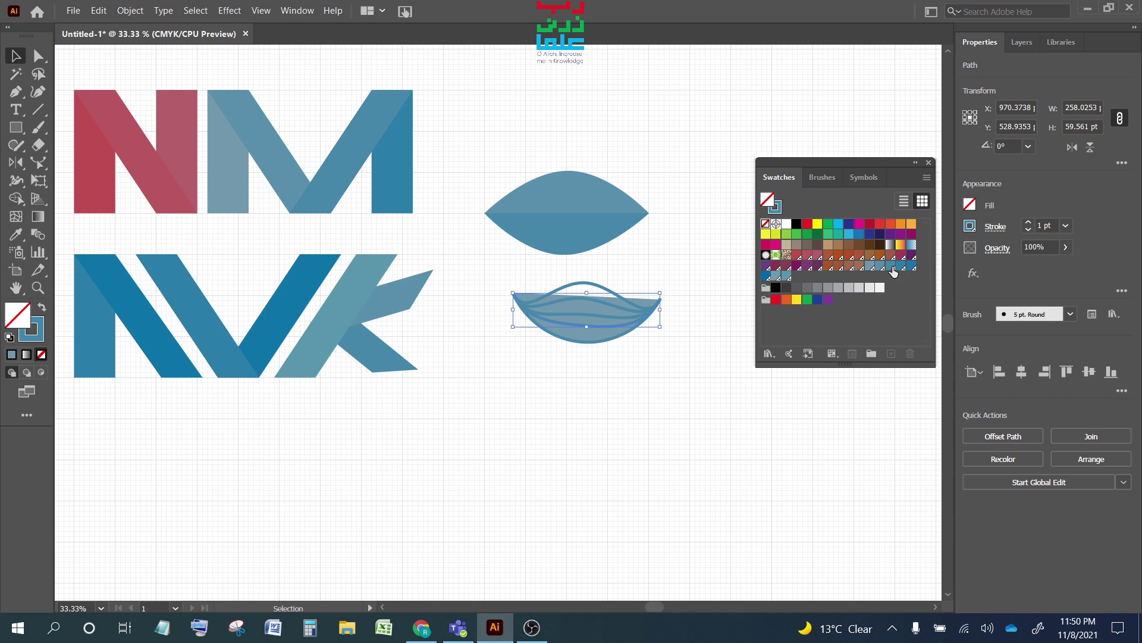
{"action": "left_click", "coordinate": [894, 272]}
{"action": "left_click", "coordinate": [612, 351]}
Fill the topmost wave curve, about 45 pt high, with the slightly deeper medium blue swatch
{"action": "left_click", "coordinate": [602, 312]}
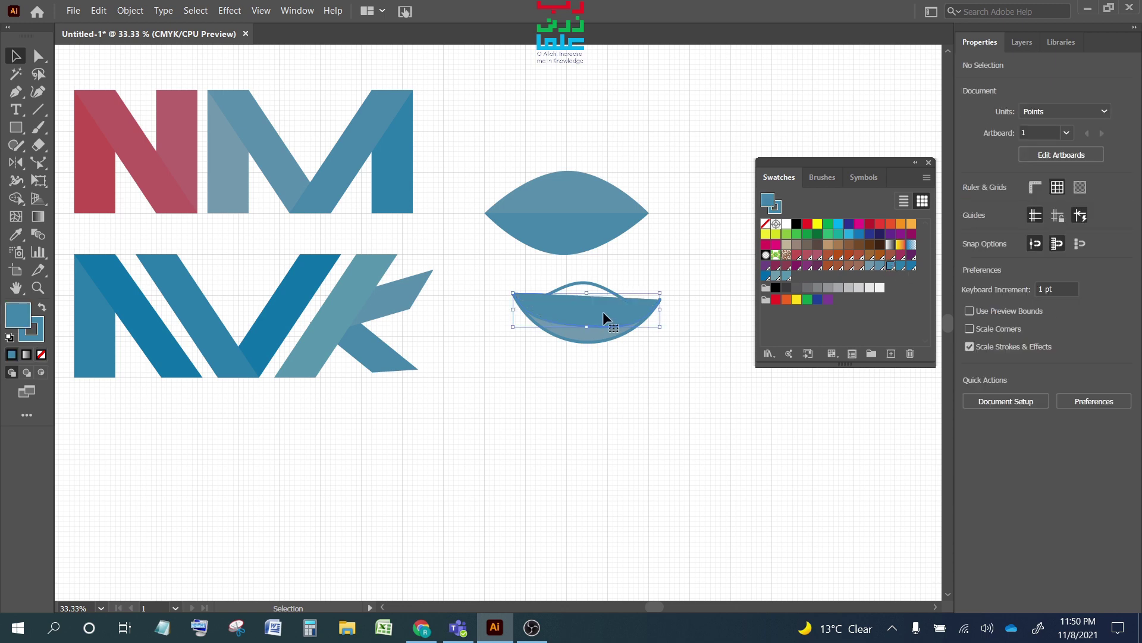
{"action": "left_click", "coordinate": [592, 284]}
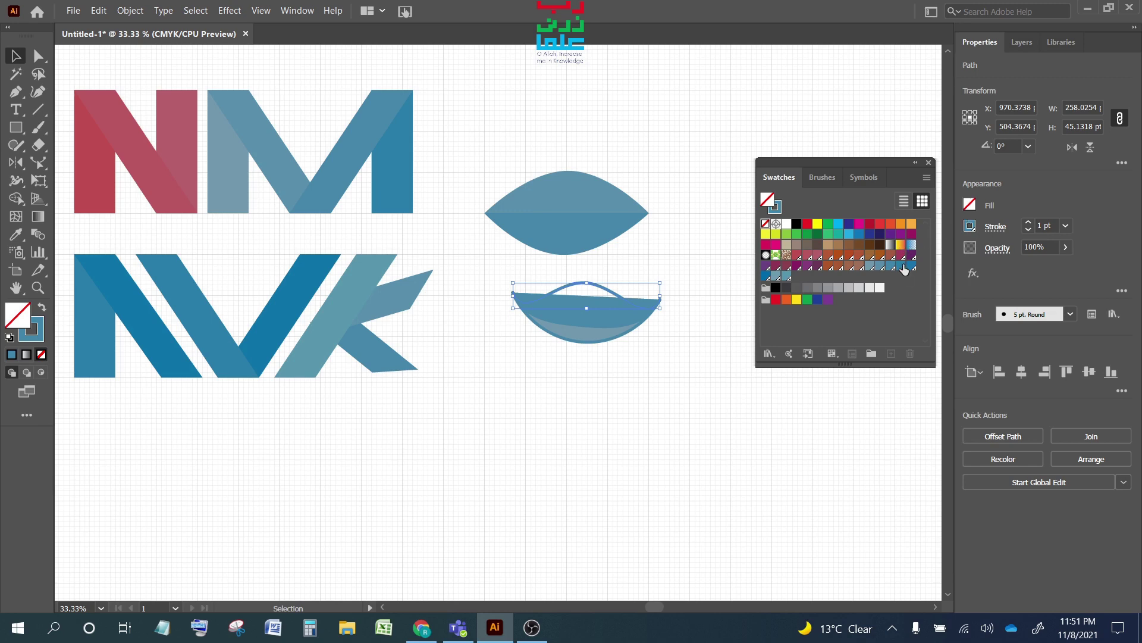
{"action": "left_click", "coordinate": [902, 266]}
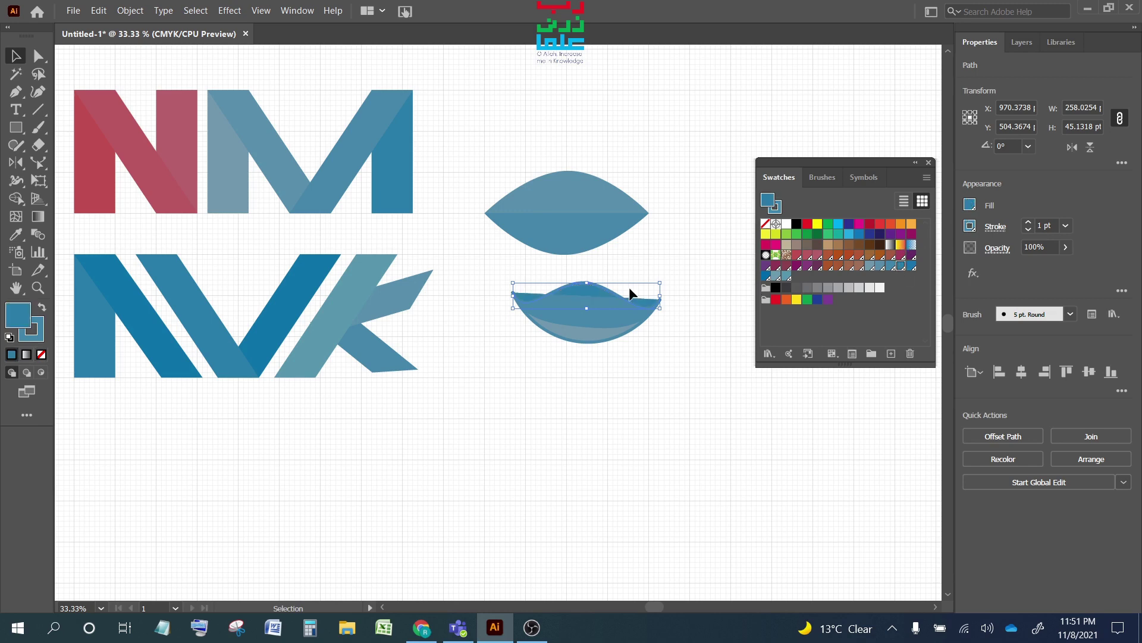
Change the shallow bowl curve's fill to the greyish-teal swatch
{"action": "left_click", "coordinate": [572, 309]}
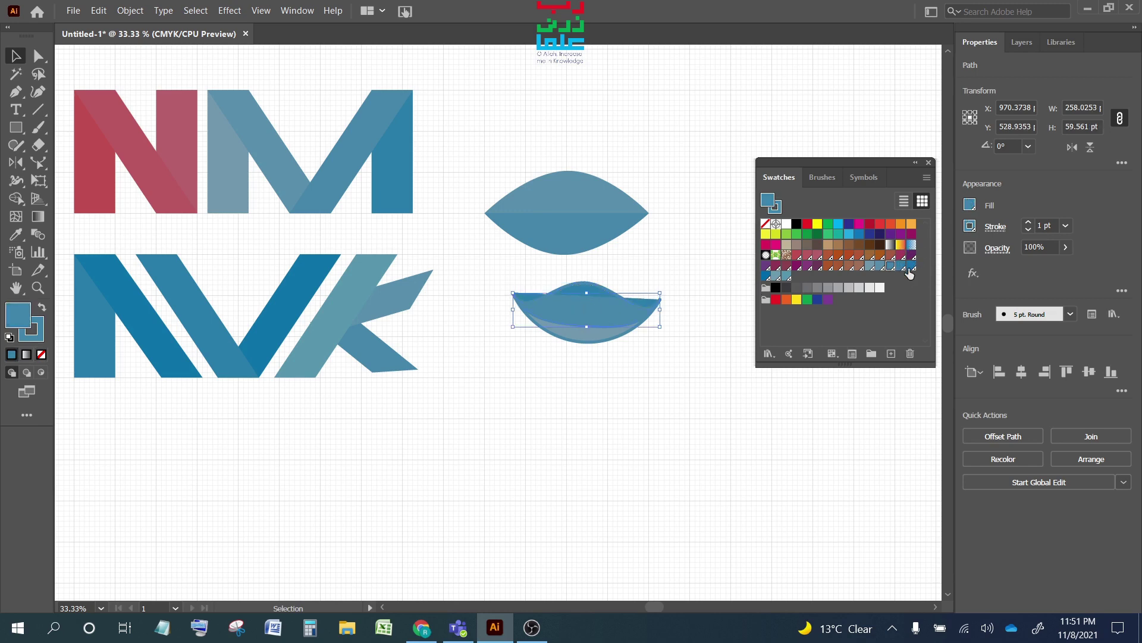
{"action": "left_click", "coordinate": [776, 276]}
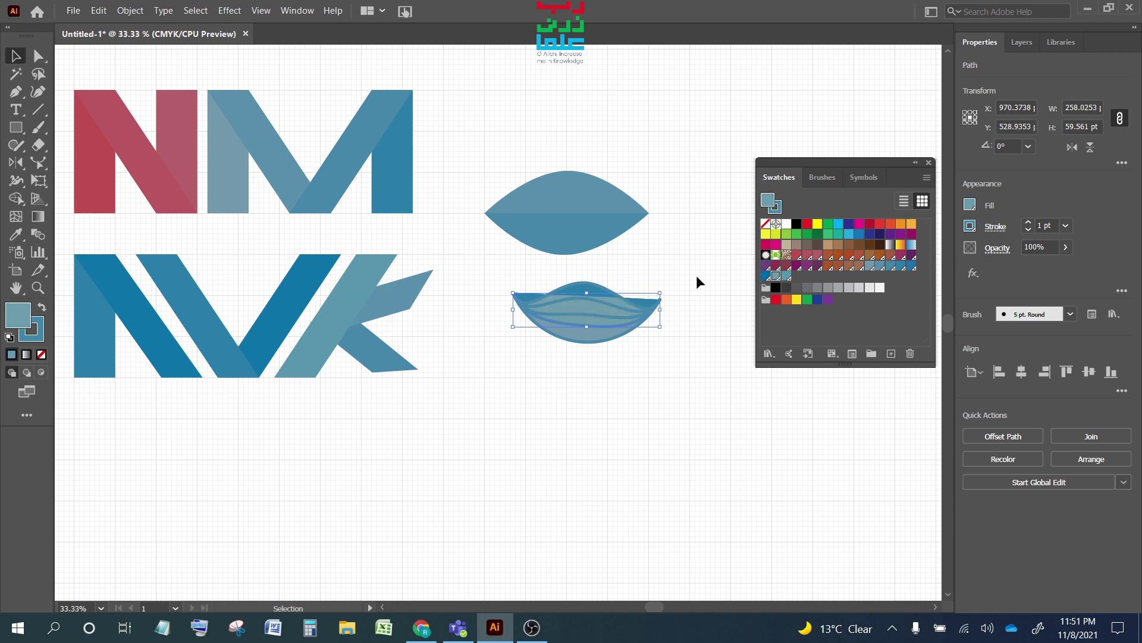
{"action": "left_click", "coordinate": [698, 355]}
Fill the nearly flat curve, about 44 pt high, above the shallow bowl with the darkest blue swatch
{"action": "left_click", "coordinate": [595, 311]}
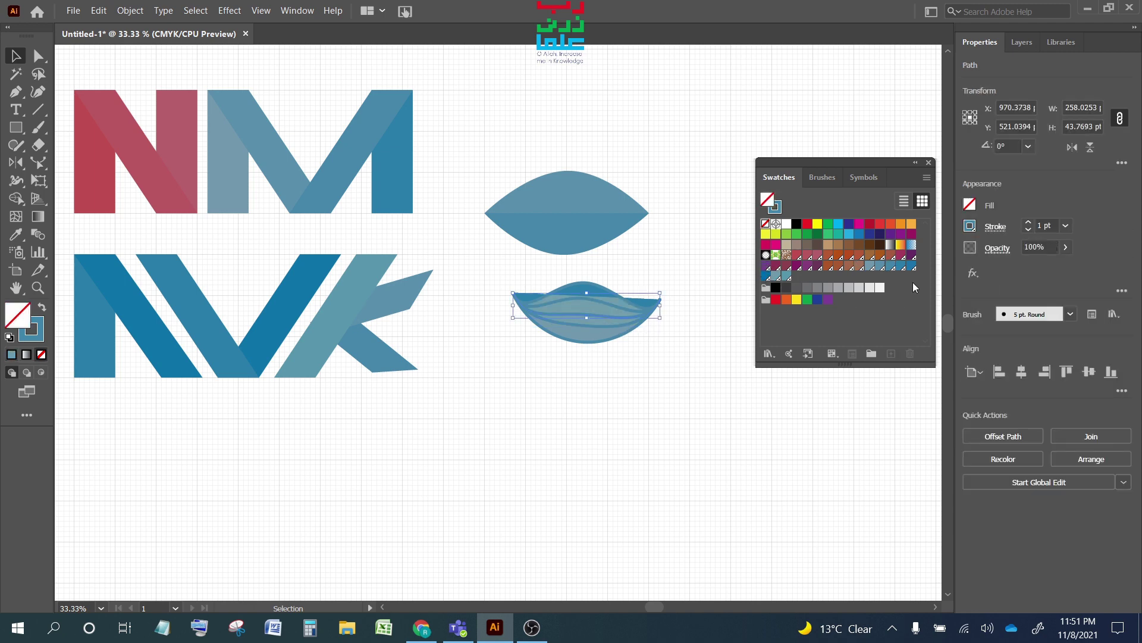
{"action": "left_click", "coordinate": [911, 266]}
{"action": "left_click", "coordinate": [652, 357]}
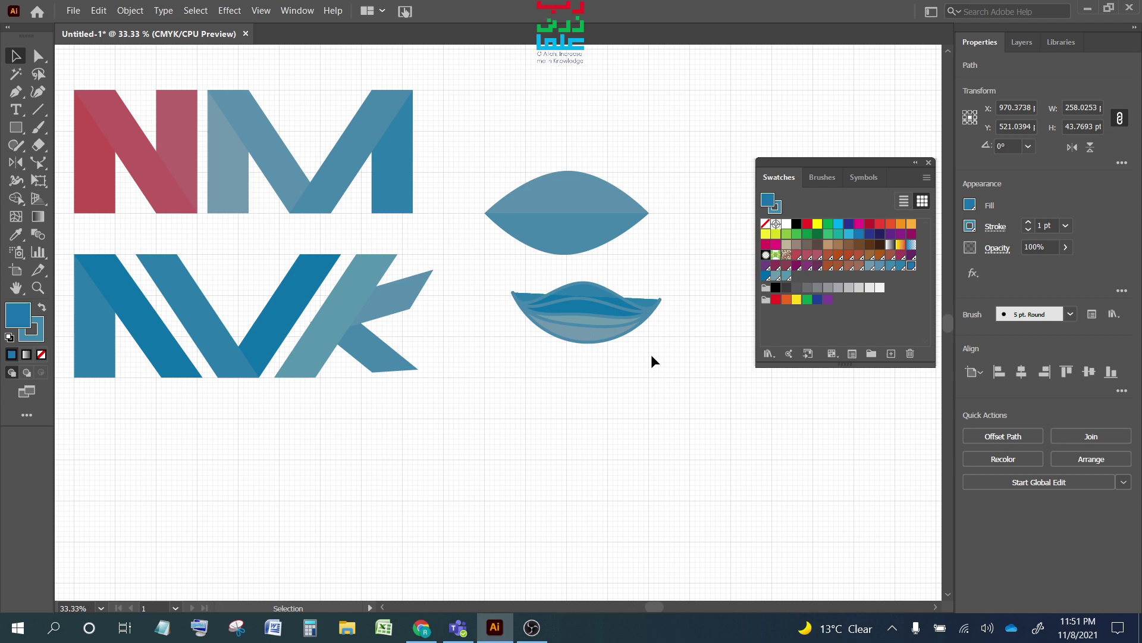
Try the greyish-blue swatch on the shallow bowl curve, and settle on the last muted blue swatch as its fill
{"action": "left_click", "coordinate": [586, 321]}
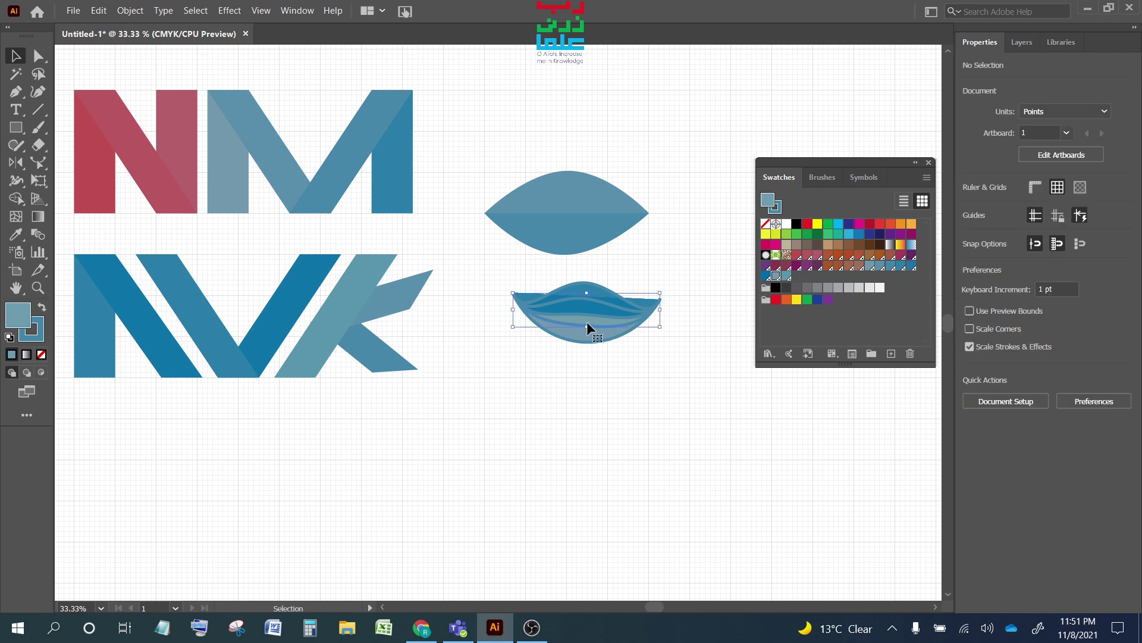
{"action": "left_click", "coordinate": [869, 265]}
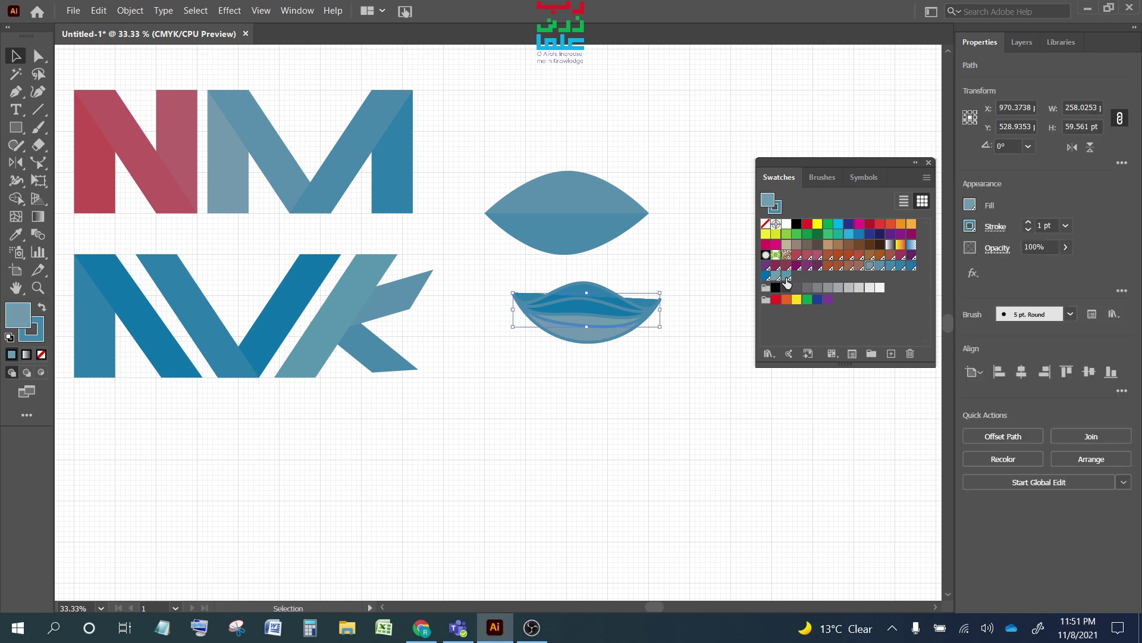
{"action": "left_click", "coordinate": [786, 275]}
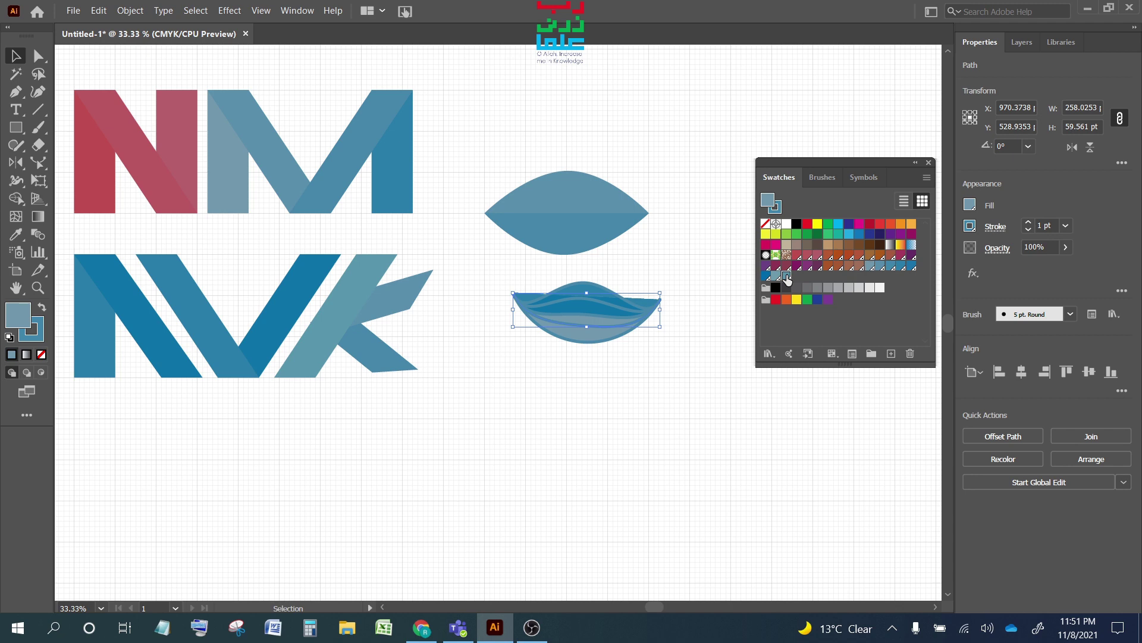
{"action": "left_click", "coordinate": [671, 353]}
Remove the stroke from all the curves of the layered bowl shape
{"action": "left_click_drag", "start_coordinate": [558, 313], "coordinate": [691, 358]}
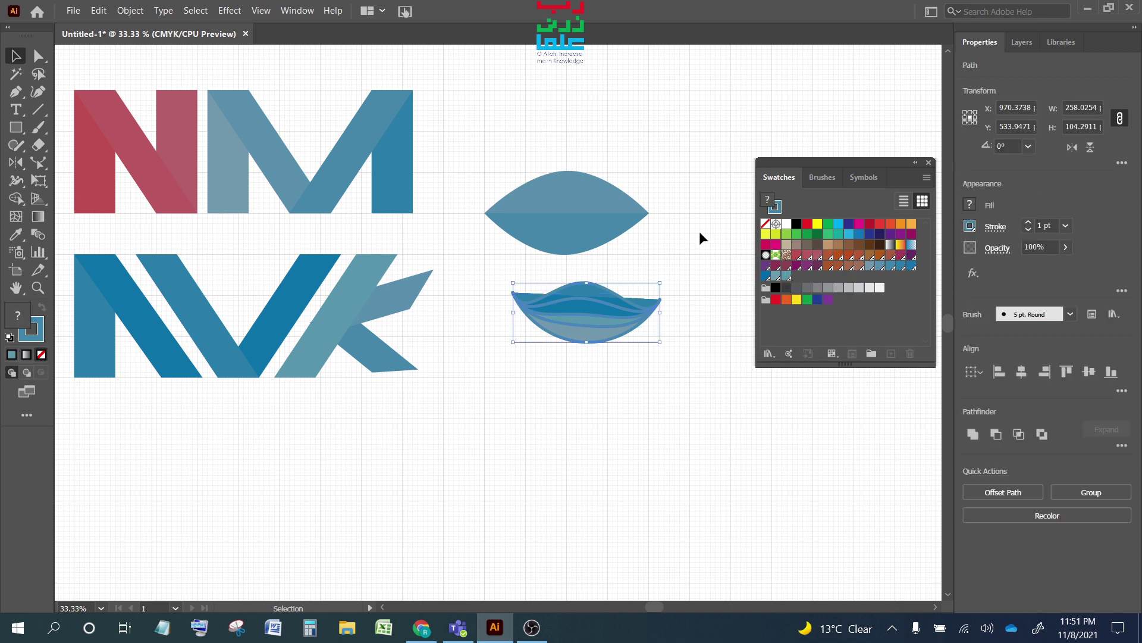
{"action": "left_click", "coordinate": [970, 205]}
{"action": "left_click", "coordinate": [970, 226]}
{"action": "left_click", "coordinate": [808, 278]}
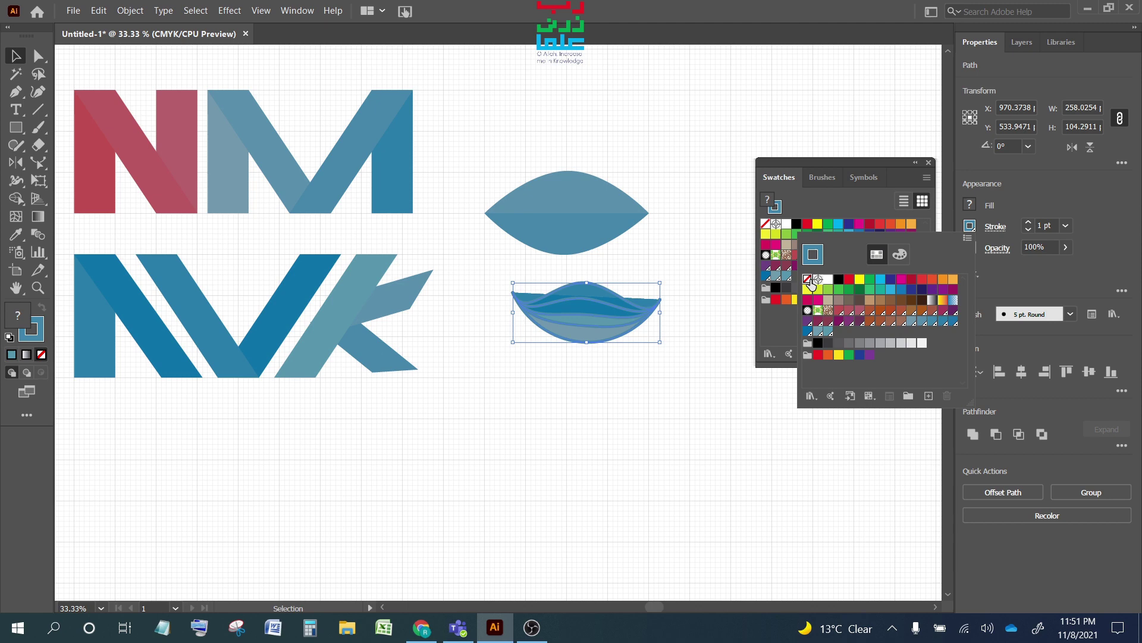
{"action": "left_click", "coordinate": [704, 324]}
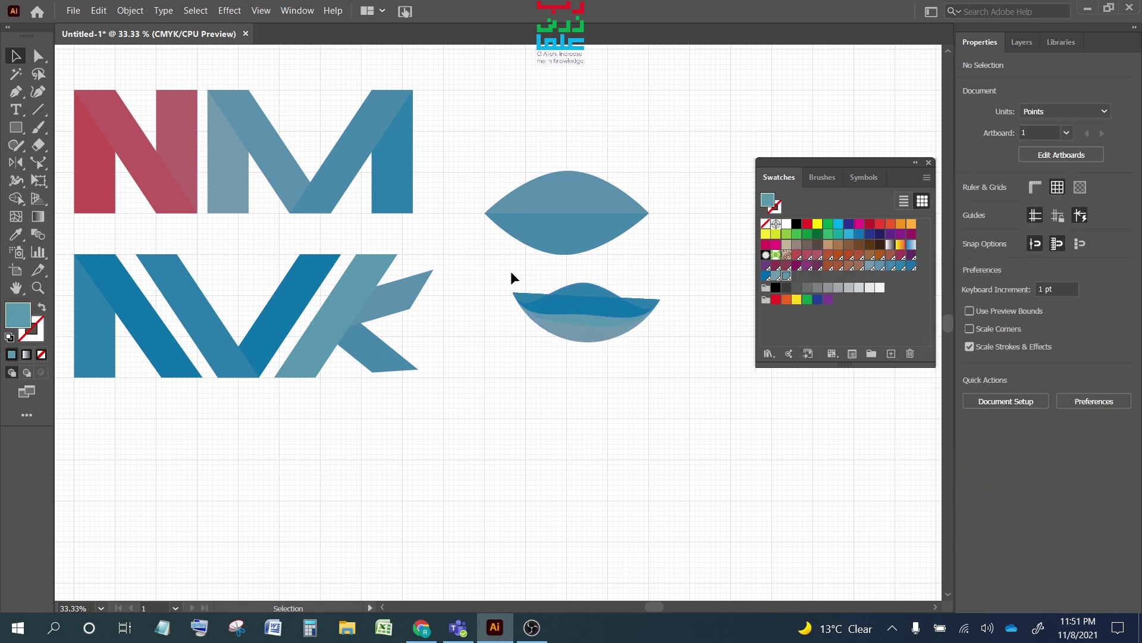
Select all the filled curves of the layered bowl shape together
{"action": "left_click_drag", "start_coordinate": [511, 274], "coordinate": [692, 366]}
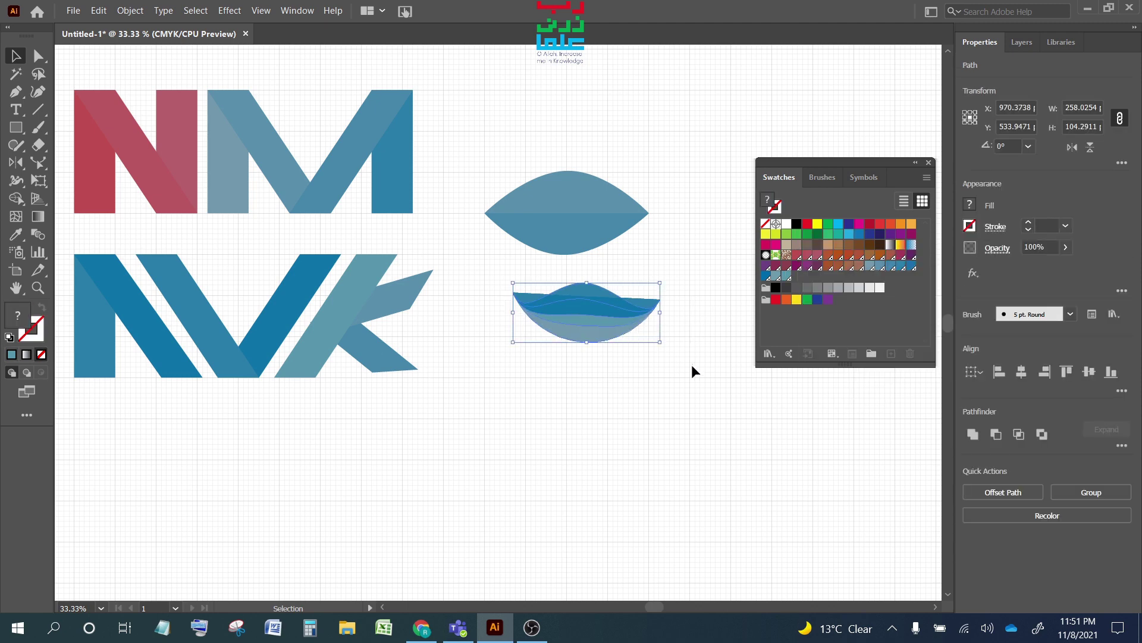